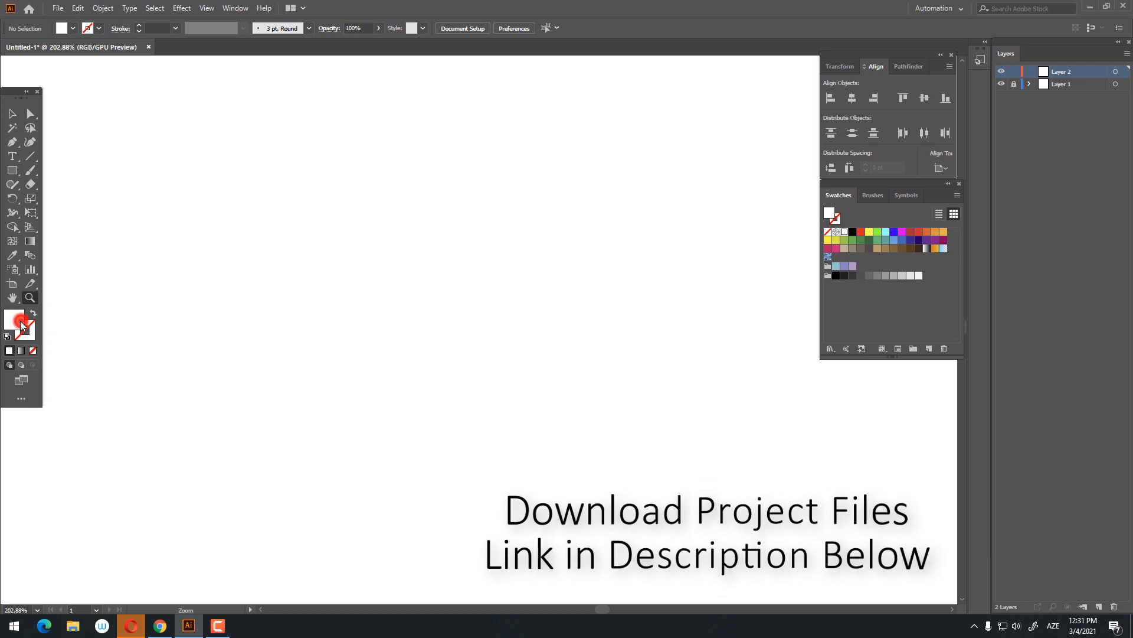
Set the fill to red CE4D4D and draw a tall, narrow rectangle about 21 pt wide and 186 pt high
drag(745, 152, 727, 146)
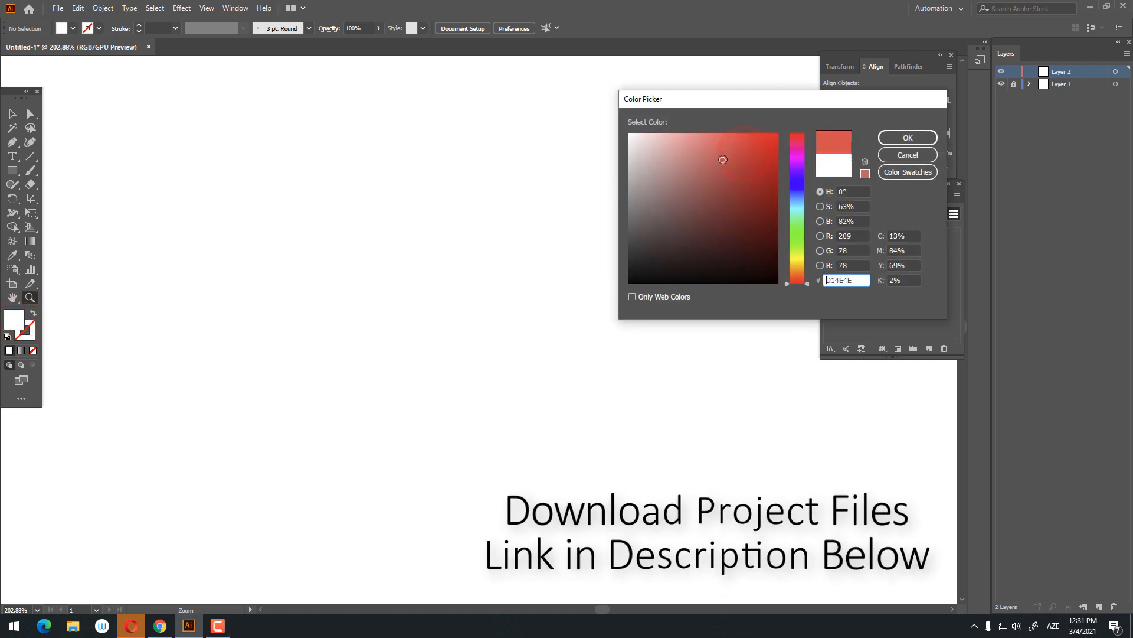
click(901, 136)
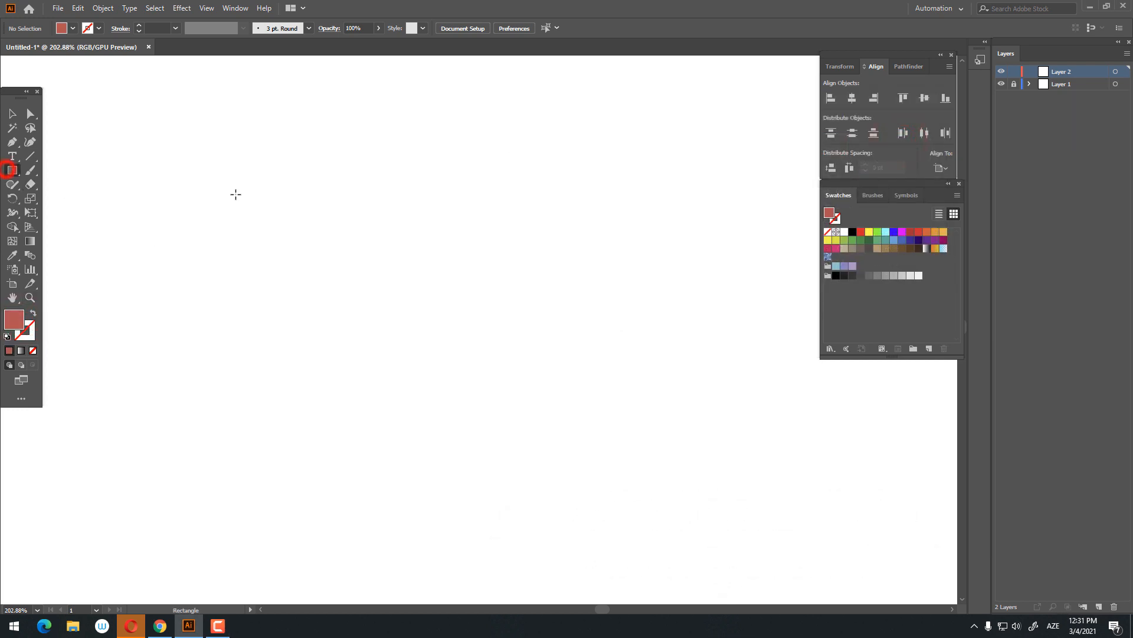
drag(241, 284, 264, 444)
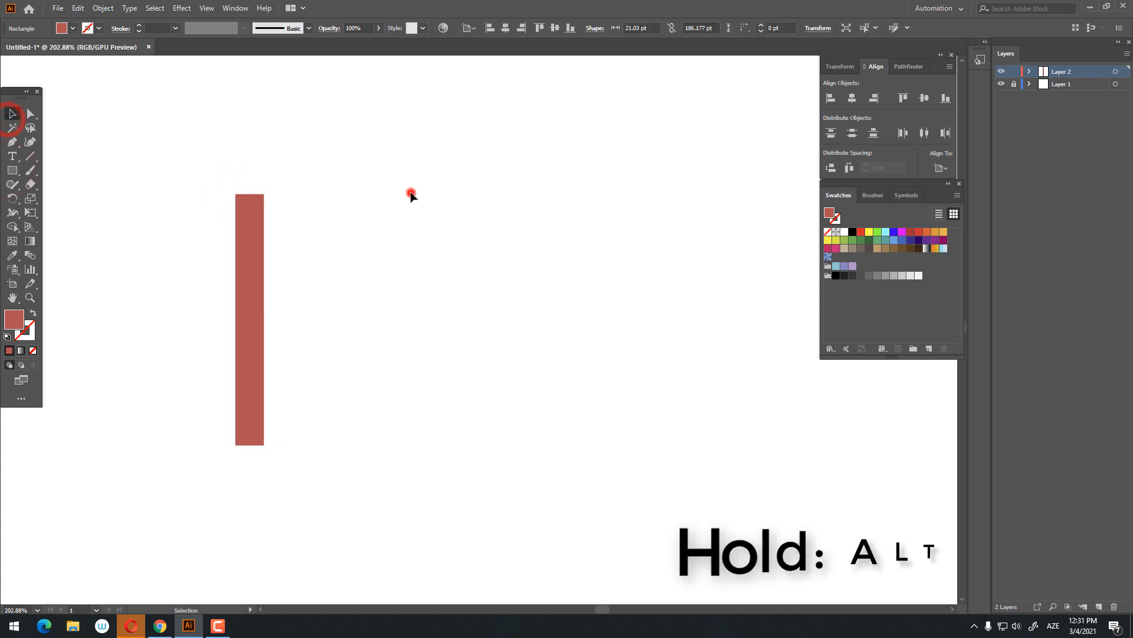
Duplicate the red bar edge to edge to its right and repeat the copy until nine bars stand side by side
click(253, 275)
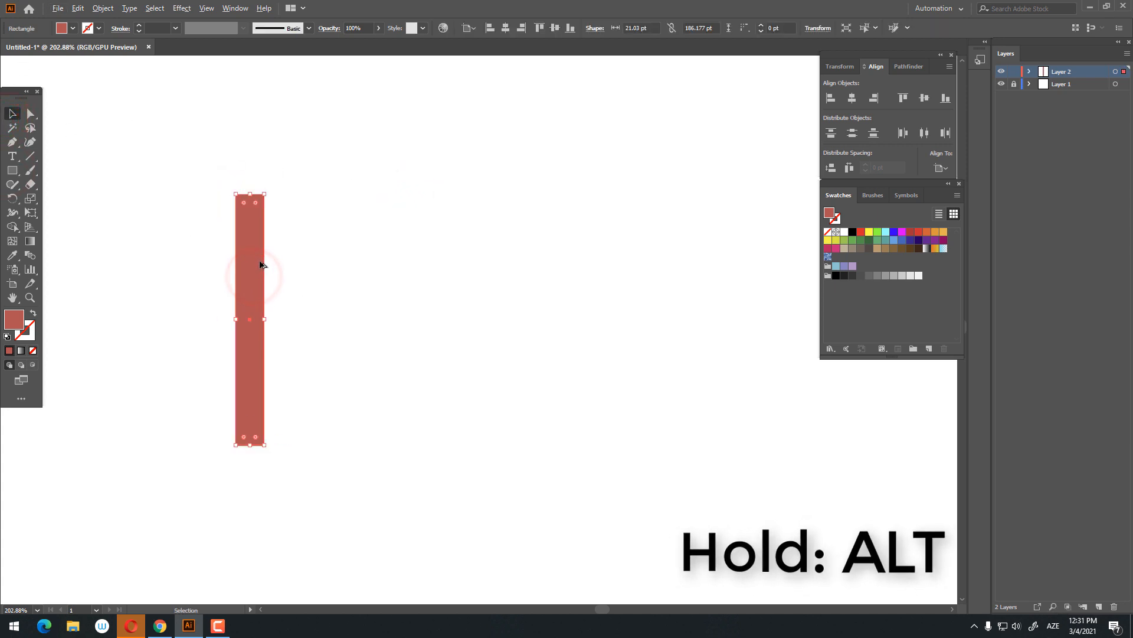
drag(261, 265, 289, 267)
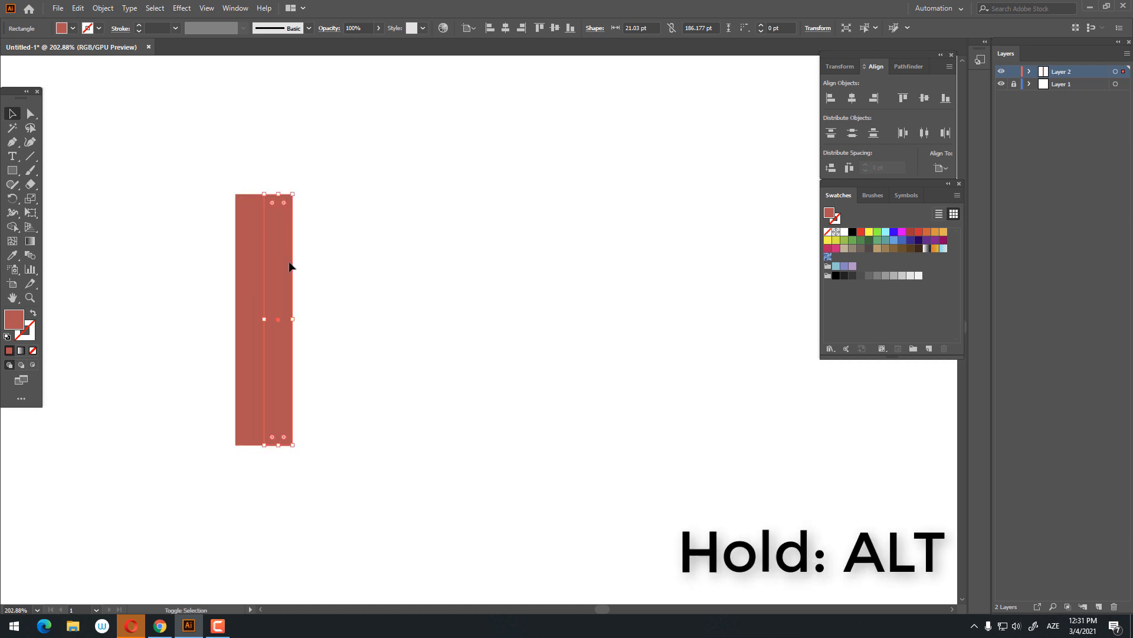
key(ctrl+d)
key(ctrl+d)
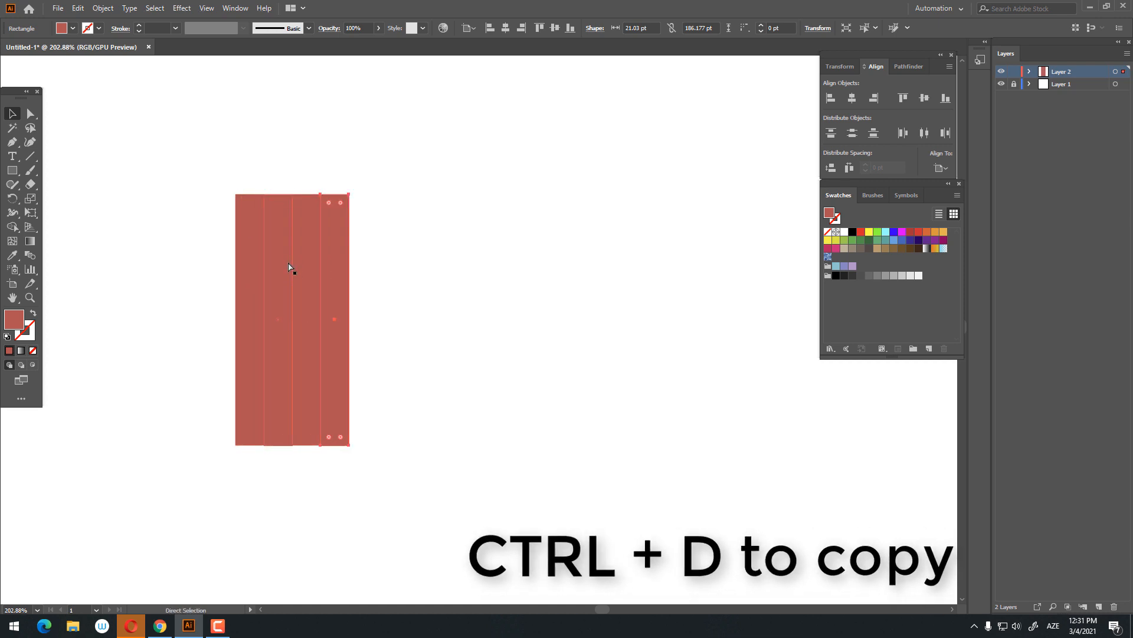
key(ctrl+d)
key(ctrl+d)
key(ctrl+d)
key(ctrl+d)
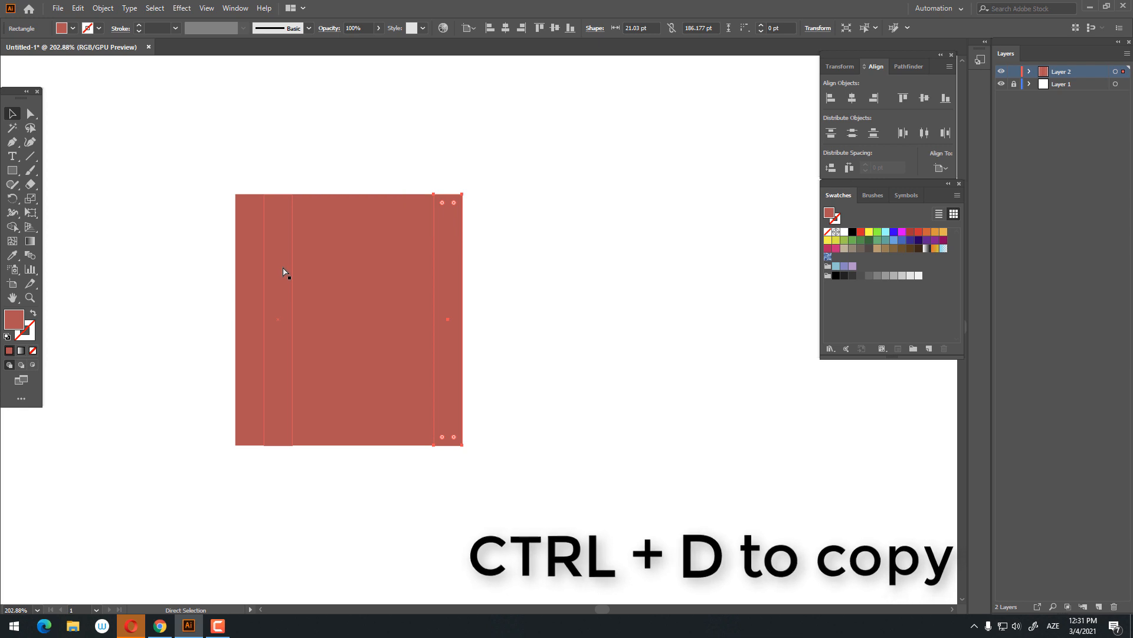
key(ctrl+d)
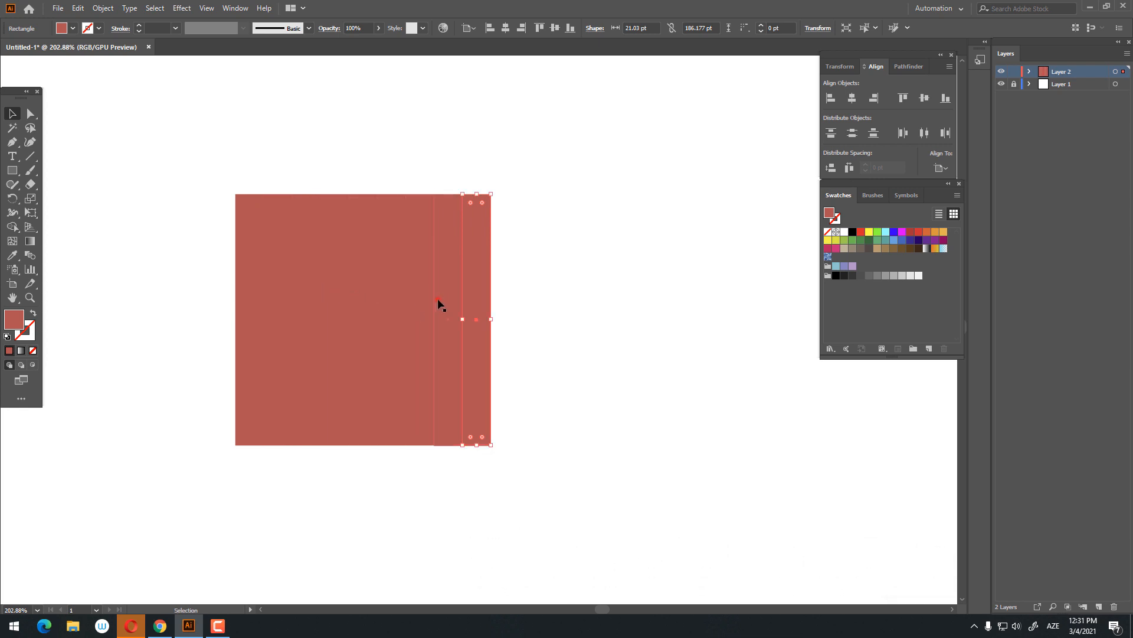
Recolour the second, fourth, sixth and eighth bars with the cream fill EFE6DF
click(438, 304)
shift+click(416, 306)
shift+click(400, 304)
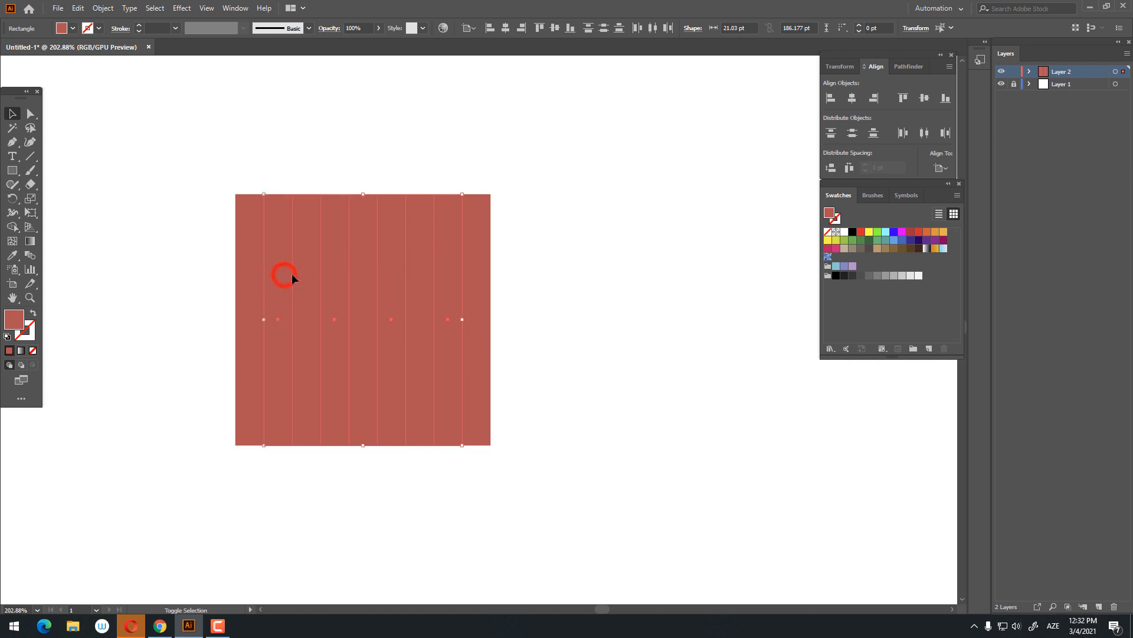
double_click(18, 321)
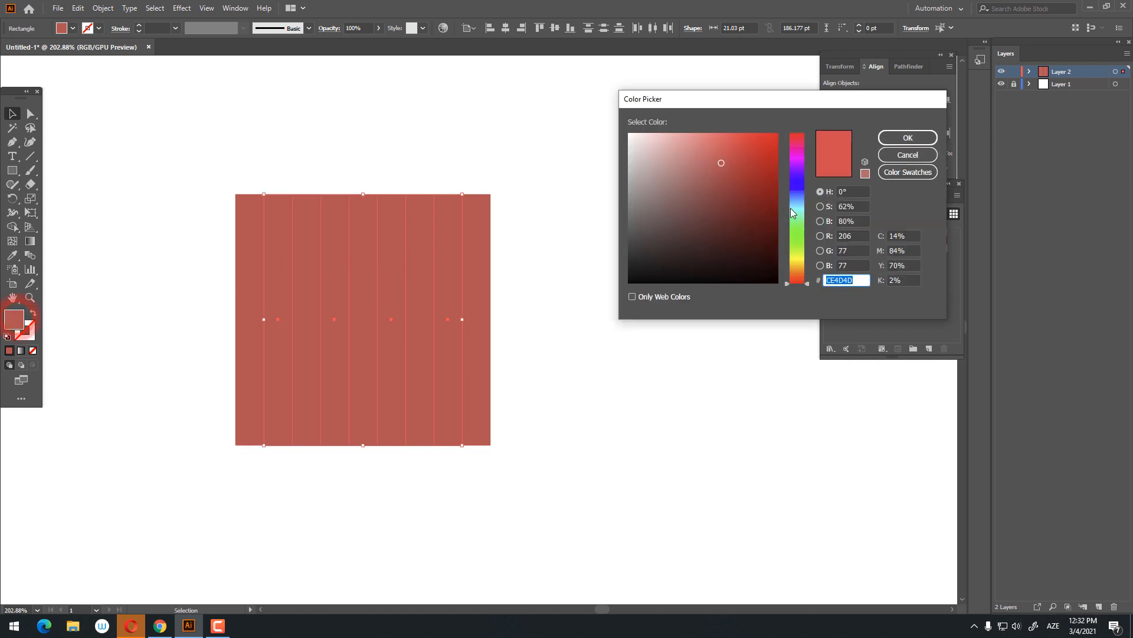
click(797, 273)
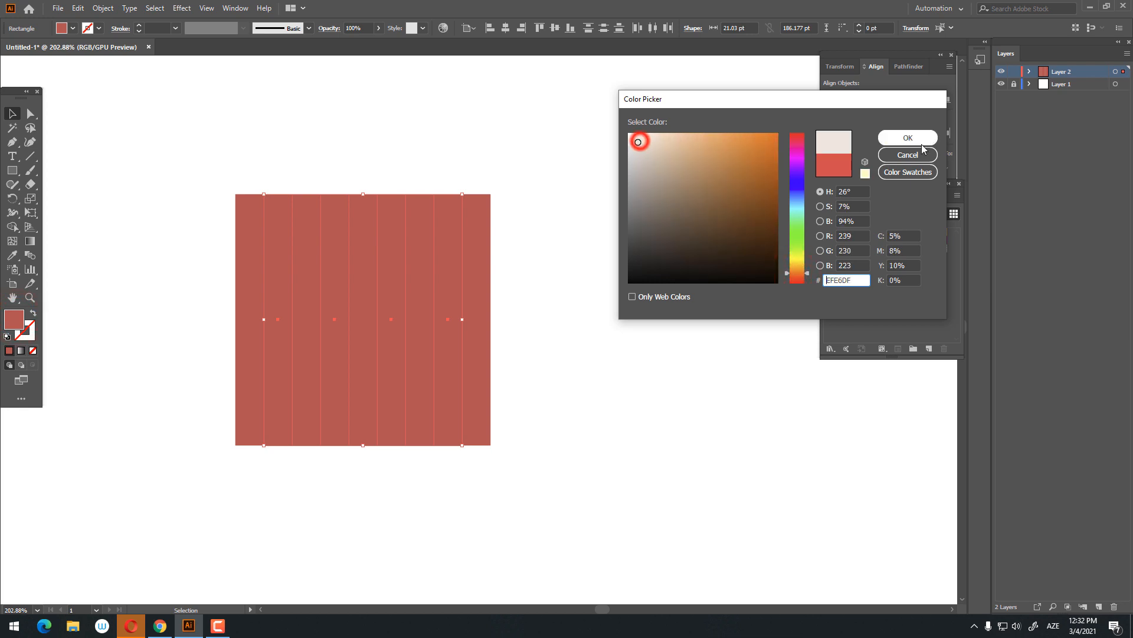
click(908, 137)
click(685, 324)
key(z)
drag(660, 324, 580, 330)
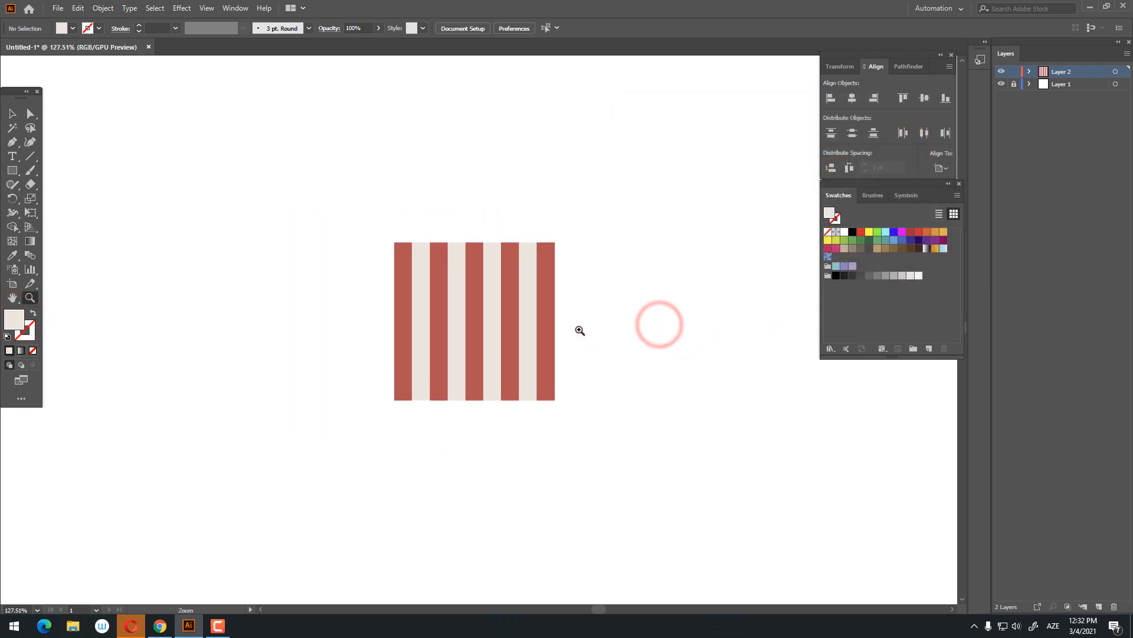
drag(441, 247, 540, 293)
key(space)
drag(580, 298, 513, 261)
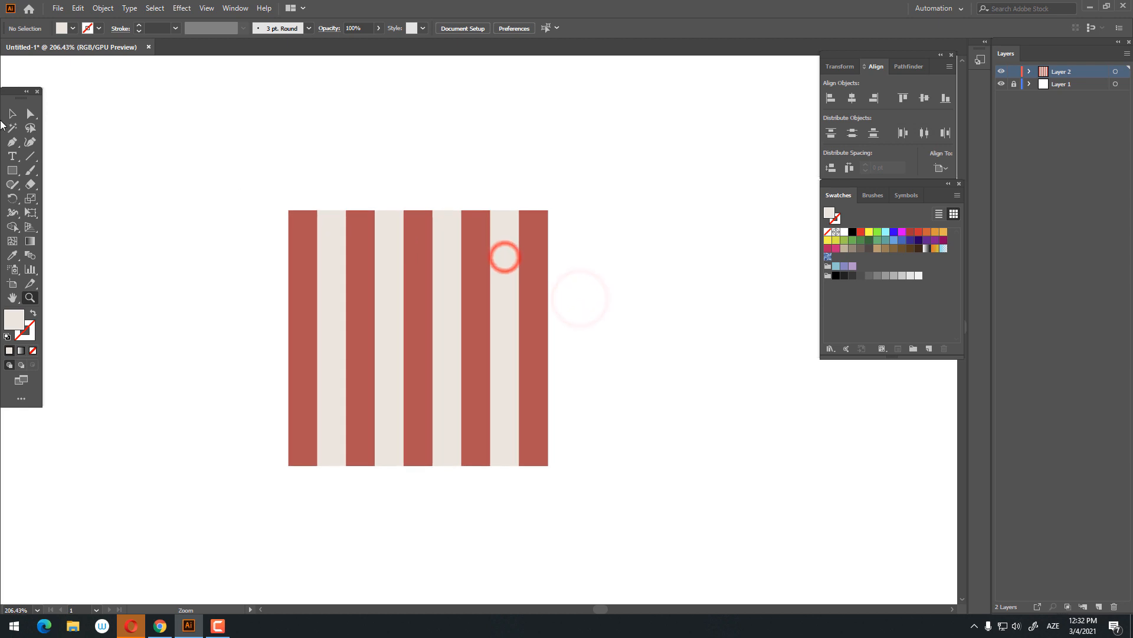
drag(752, 386, 233, 286)
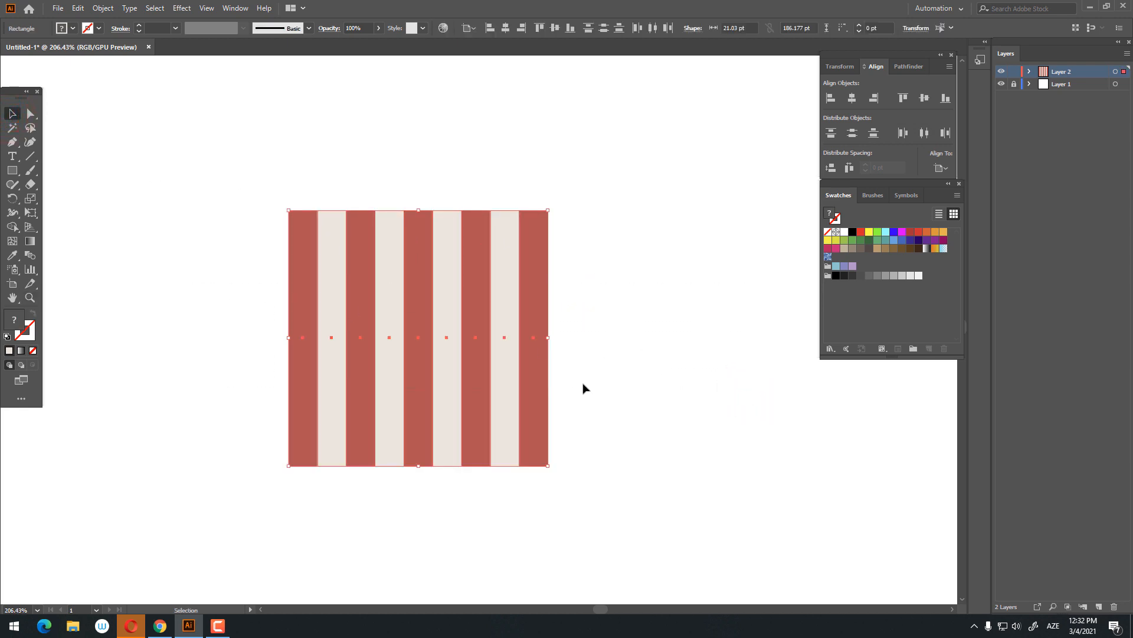
key(z)
drag(595, 392, 604, 392)
click(16, 121)
click(136, 245)
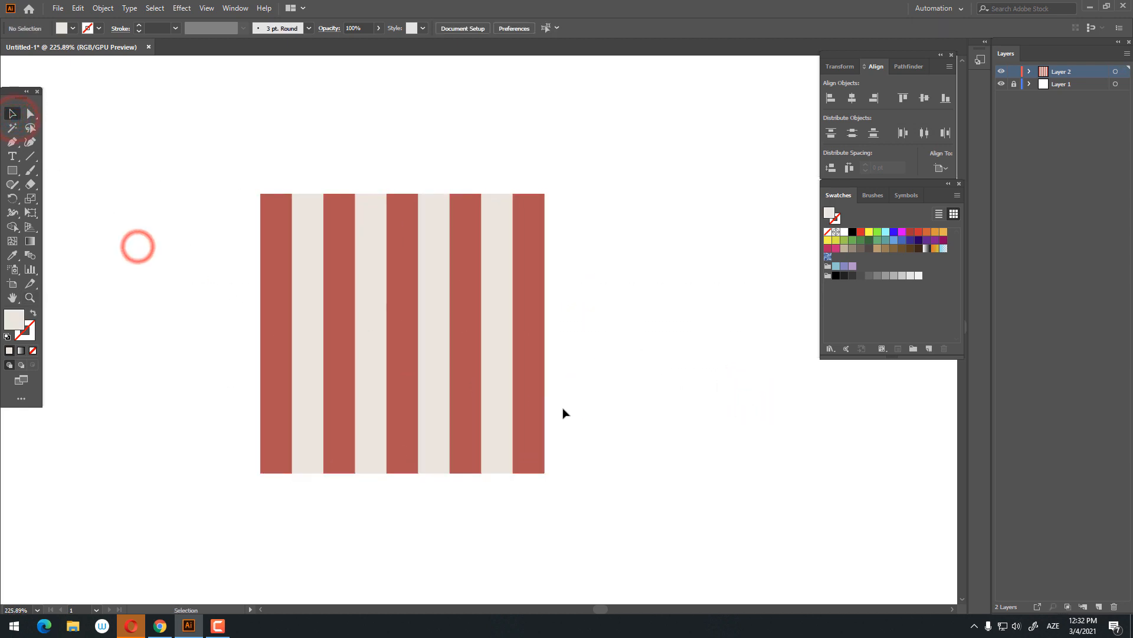
Select all nine red and cream stripes and group them
click(533, 413)
shift+click(501, 412)
shift+click(466, 411)
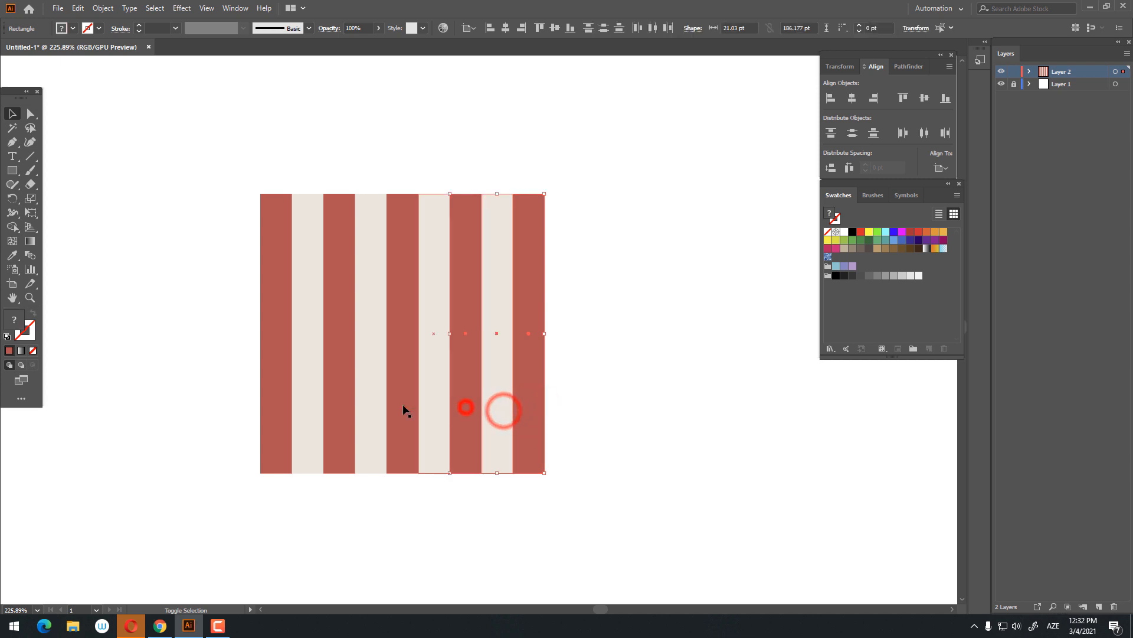
shift+click(372, 411)
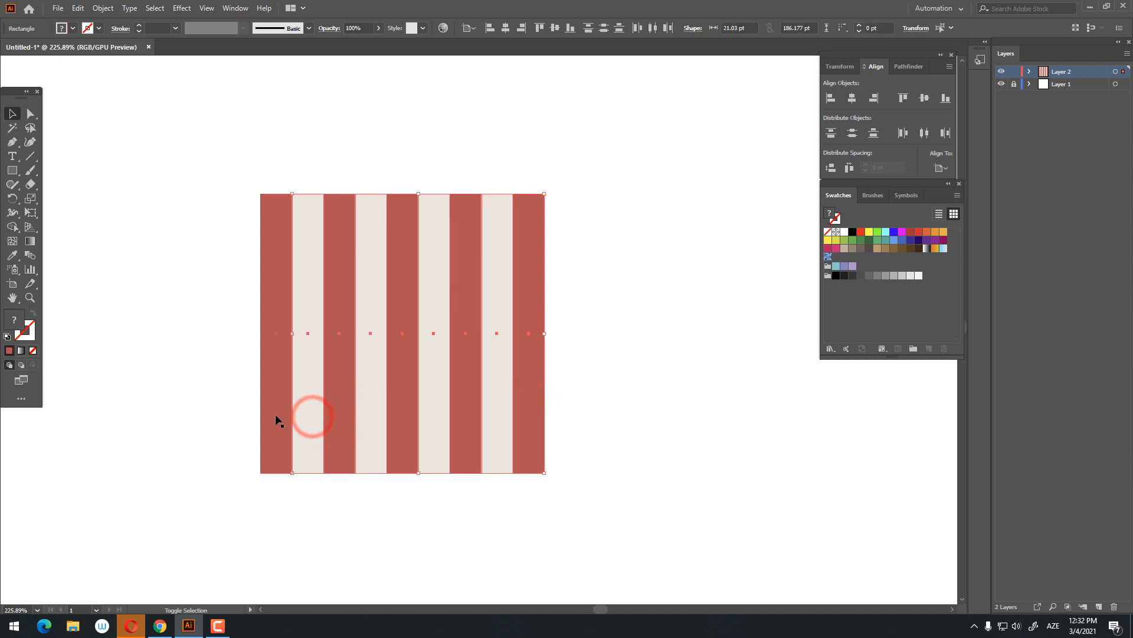
right_click(402, 405)
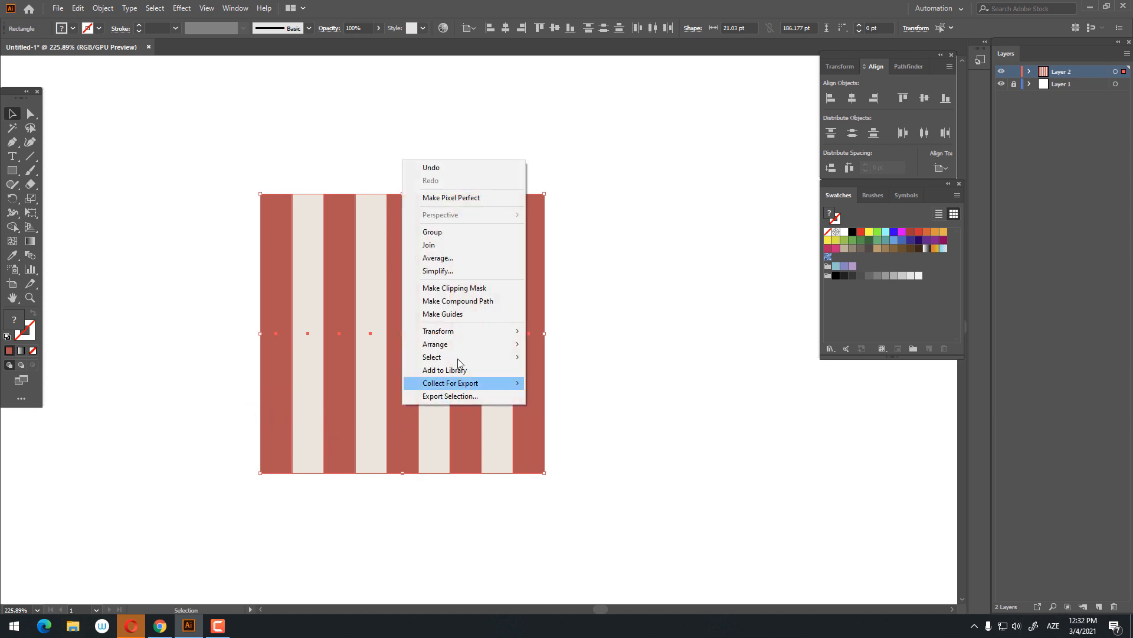
click(453, 234)
Copy the stripe group, paste it in front and move the copy straight up by about 68 pt
click(78, 8)
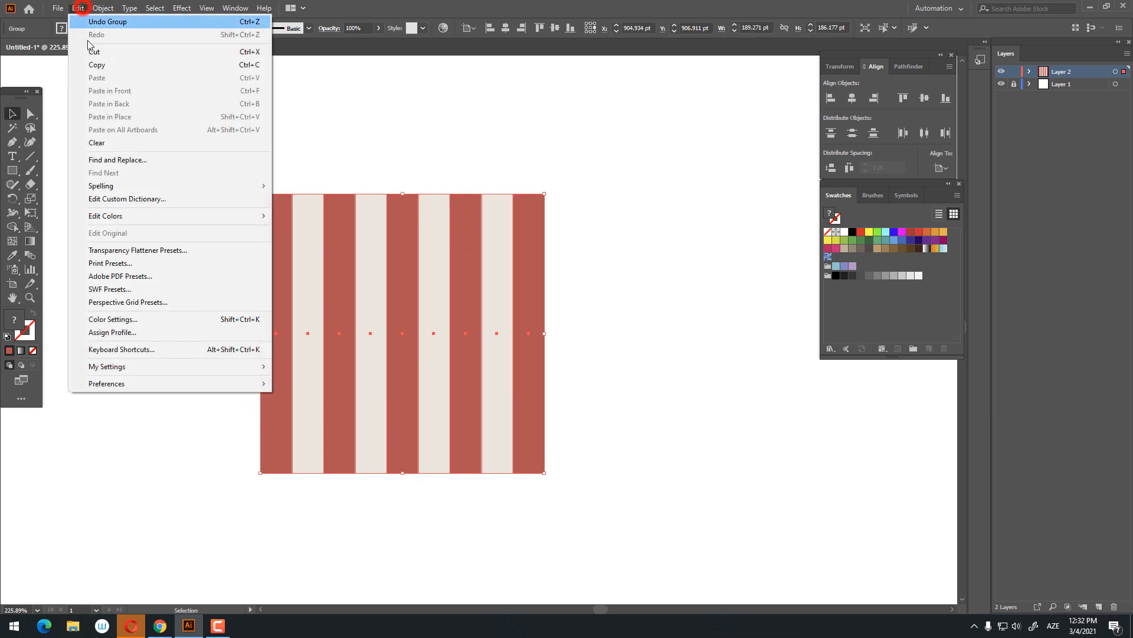
click(97, 66)
click(76, 8)
click(137, 90)
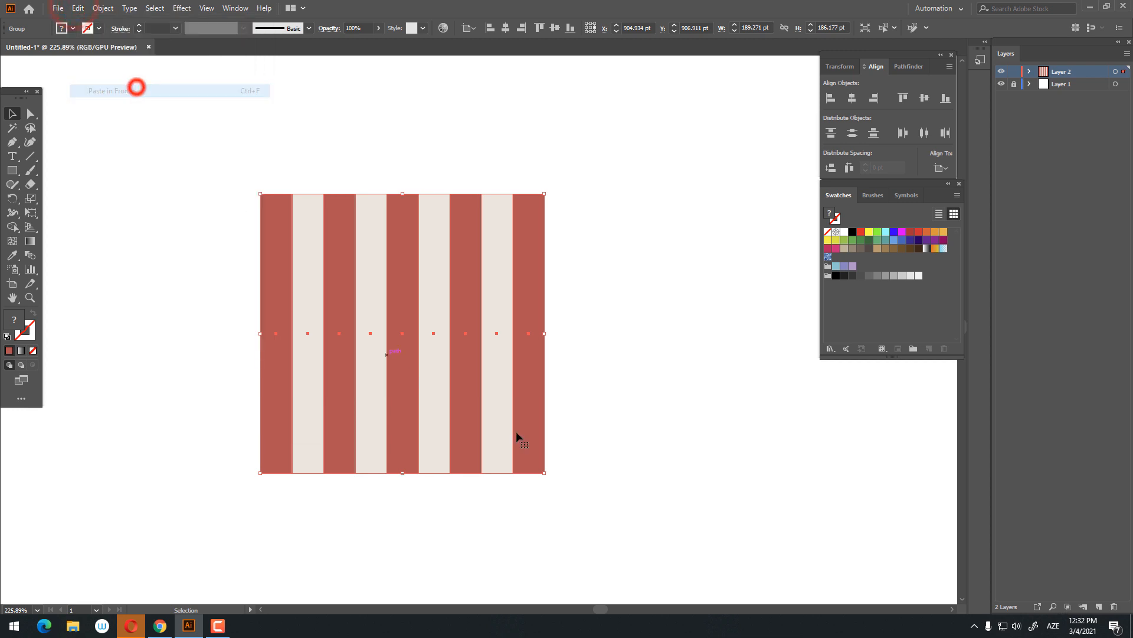
drag(529, 424, 536, 327)
Fully round the corners of every stripe in the front copy and move the copy slightly down
click(31, 113)
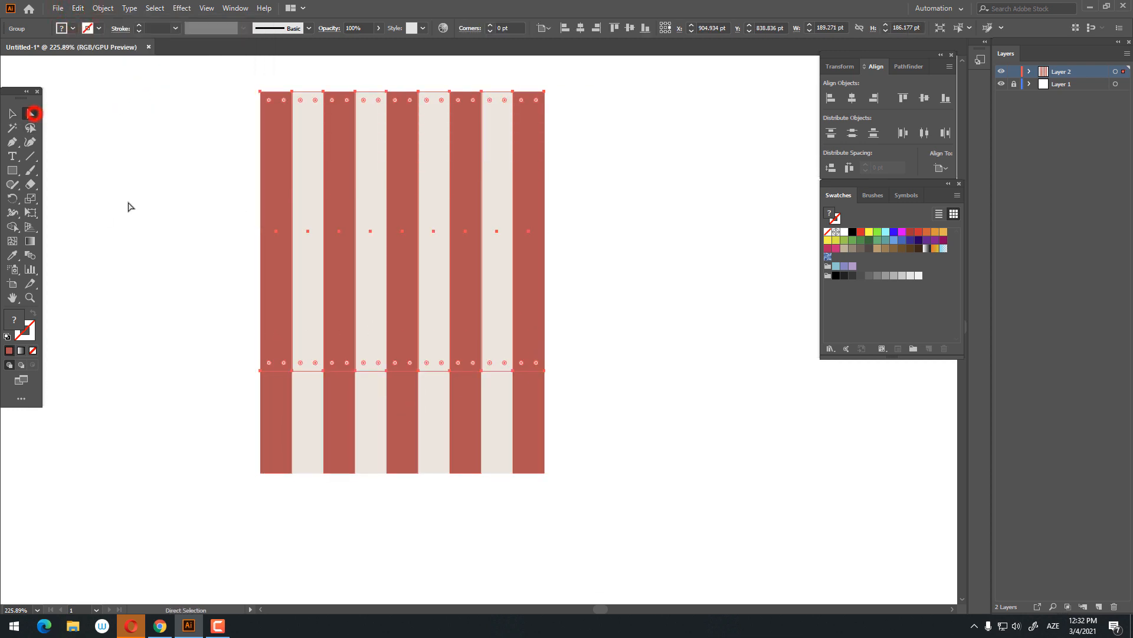
drag(271, 366, 276, 260)
click(8, 113)
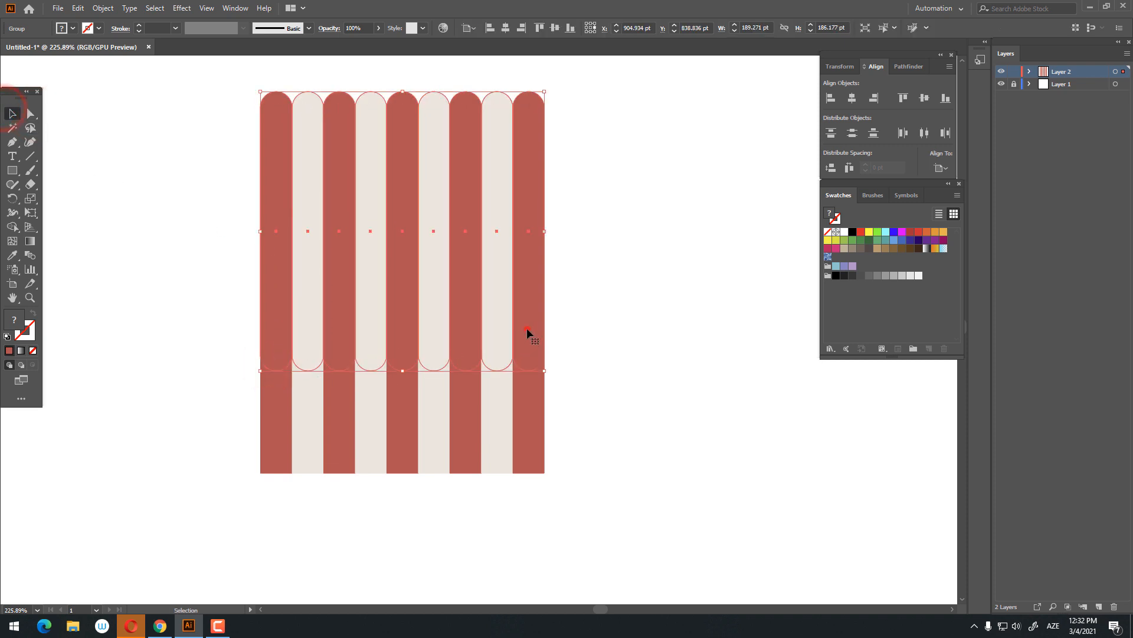
click(527, 328)
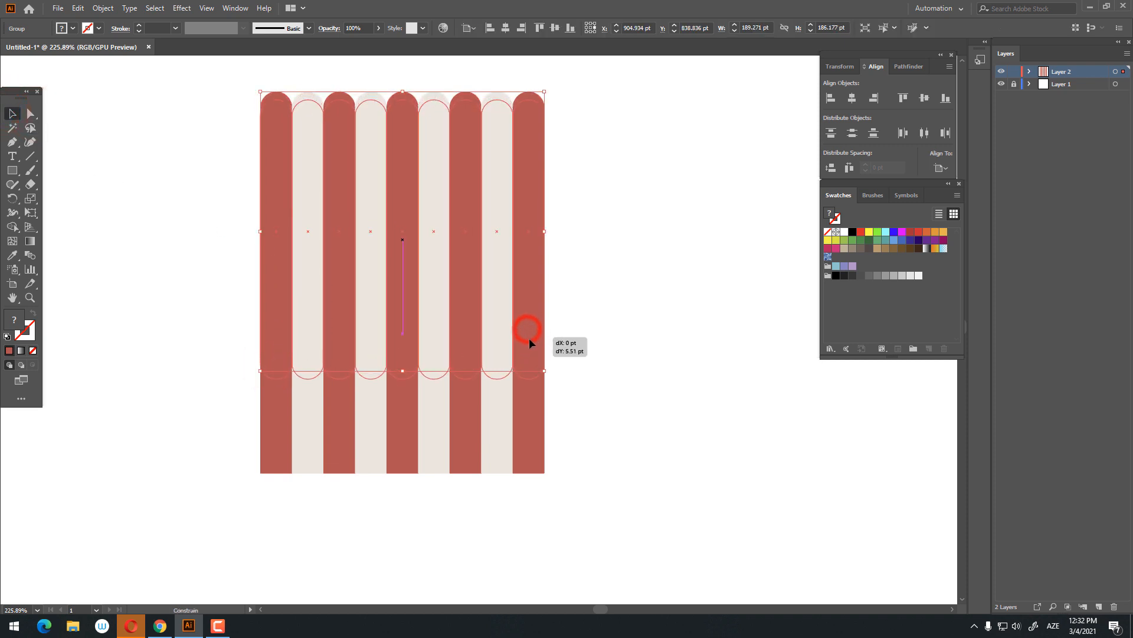
Recolour the four cream stripes of the rear group with the darker beige CCBBB0
click(30, 115)
click(304, 443)
shift+click(375, 444)
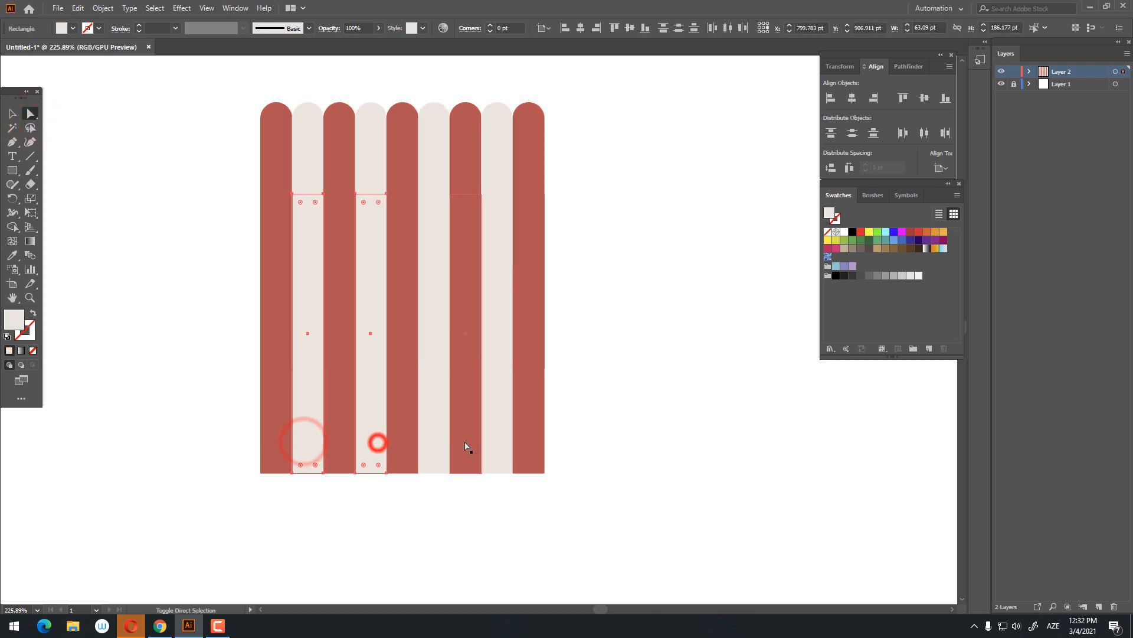
shift+click(443, 438)
shift+click(503, 439)
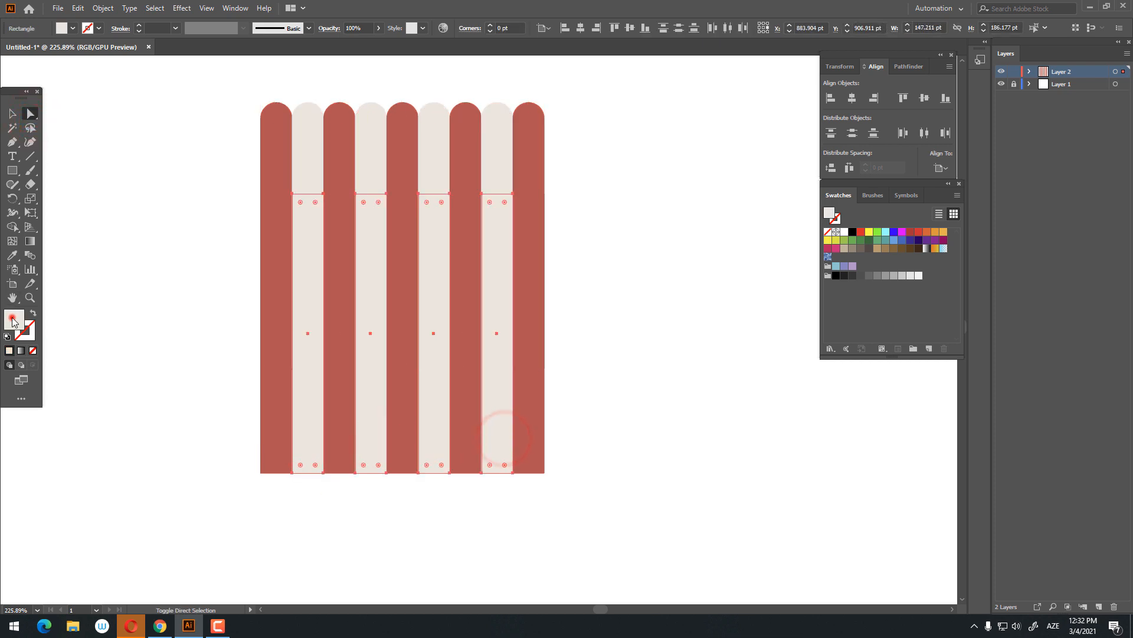
double_click(12, 321)
click(647, 161)
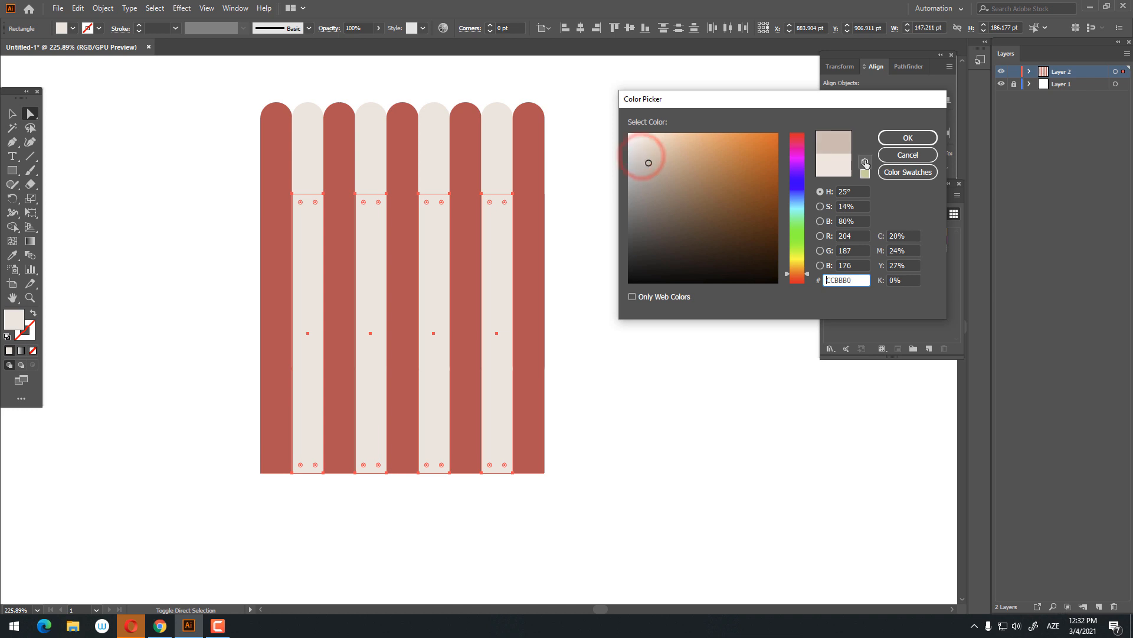
click(909, 136)
click(532, 423)
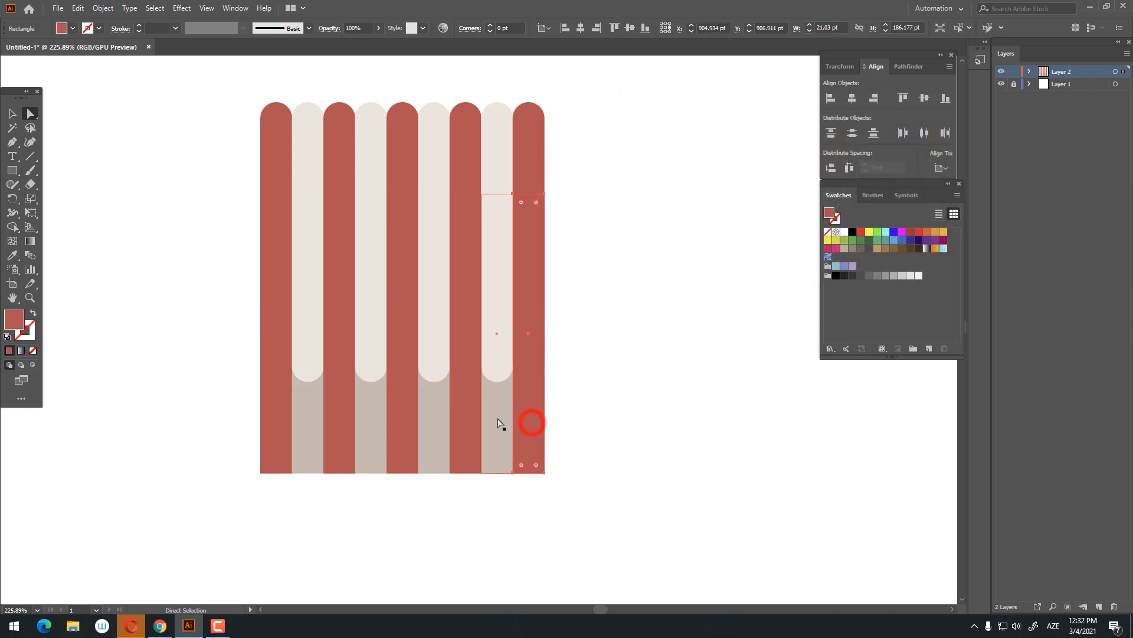
Resample the front cream colour for the rear group's four beige stripes and darken their fill to DDD0C7
click(497, 417)
shift+click(431, 409)
shift+click(317, 417)
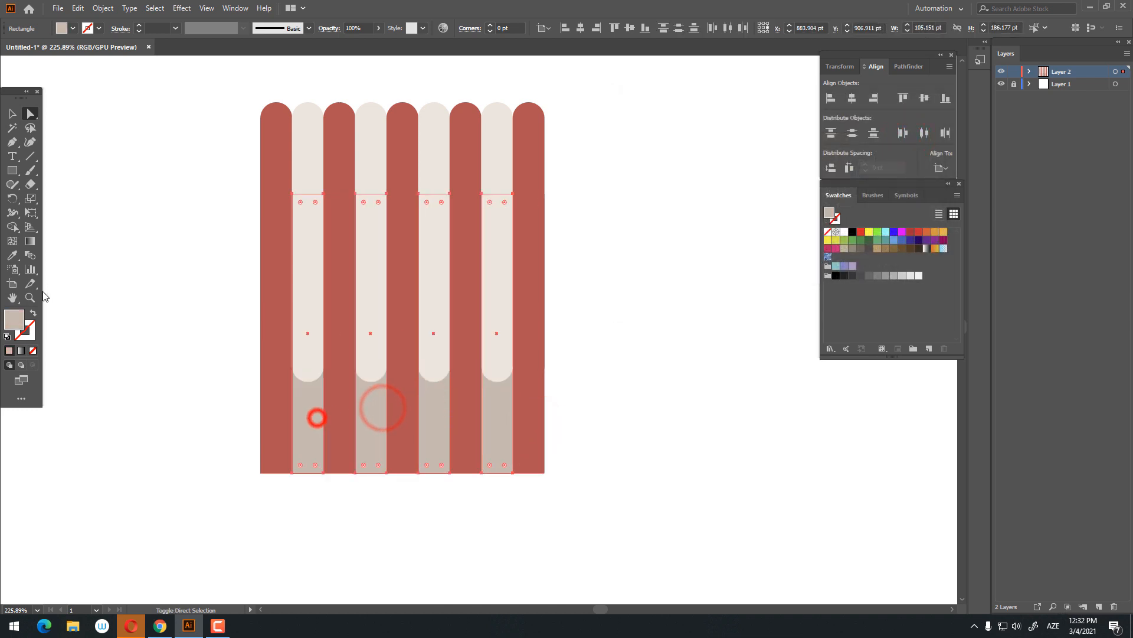
click(11, 256)
click(319, 348)
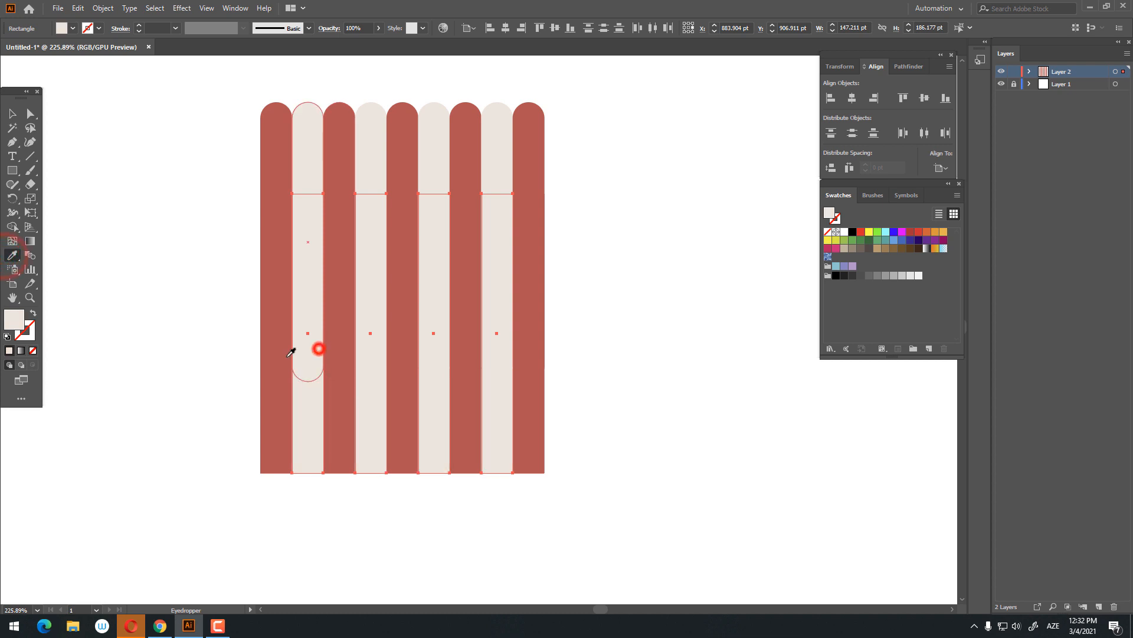
double_click(10, 322)
click(637, 143)
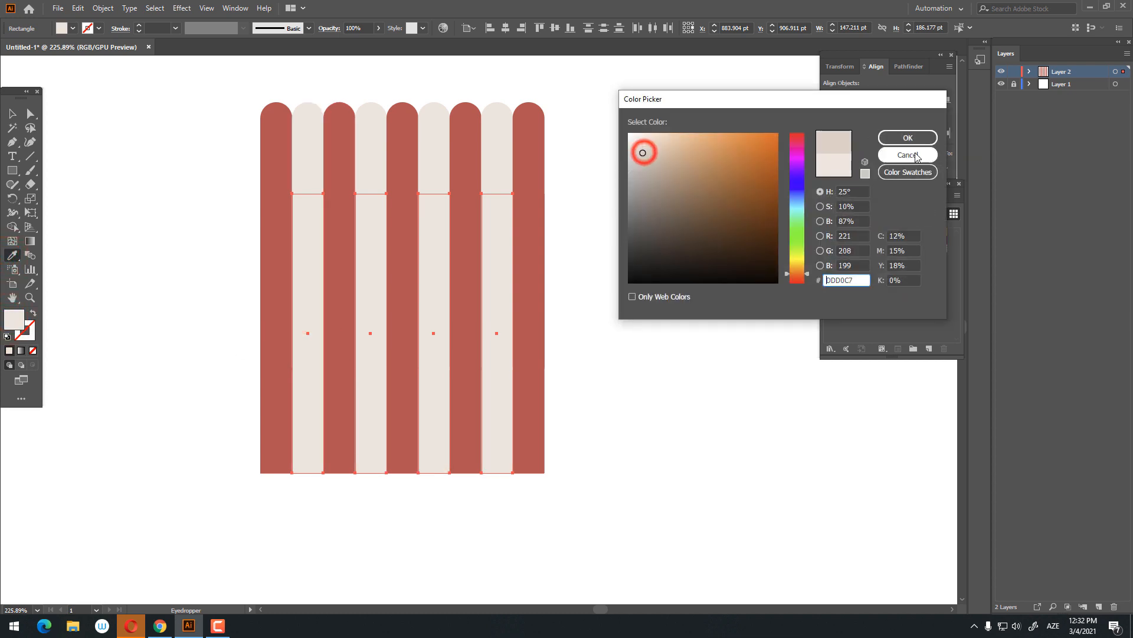
click(908, 139)
Recolour the five red stripes of the rear group with the darker red BA4343
click(28, 114)
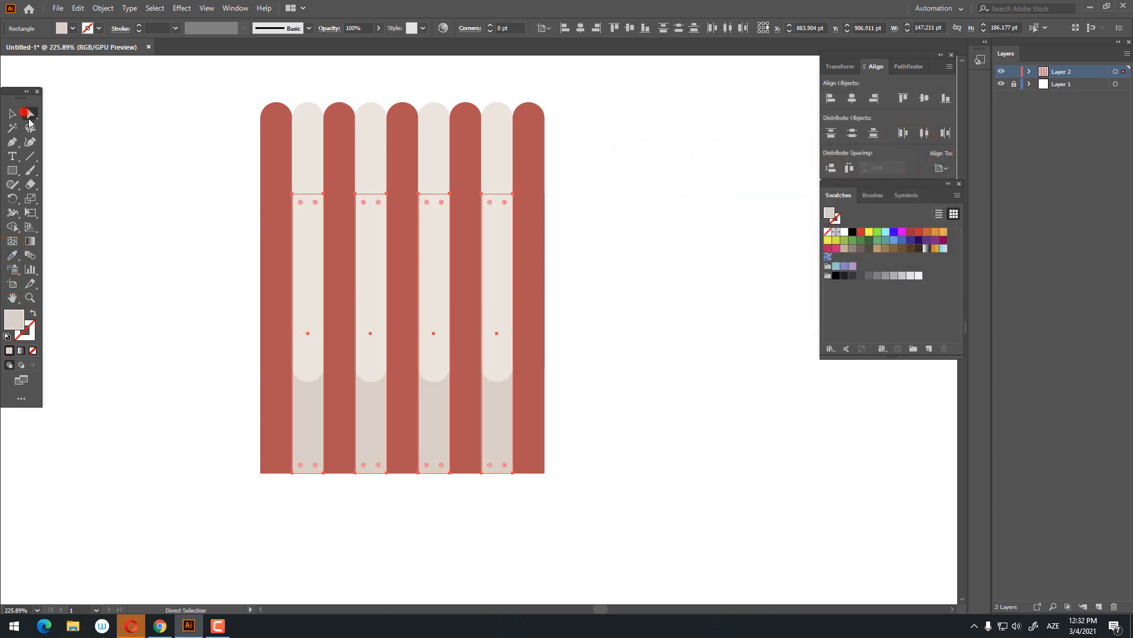
click(277, 420)
shift+click(343, 420)
shift+click(399, 428)
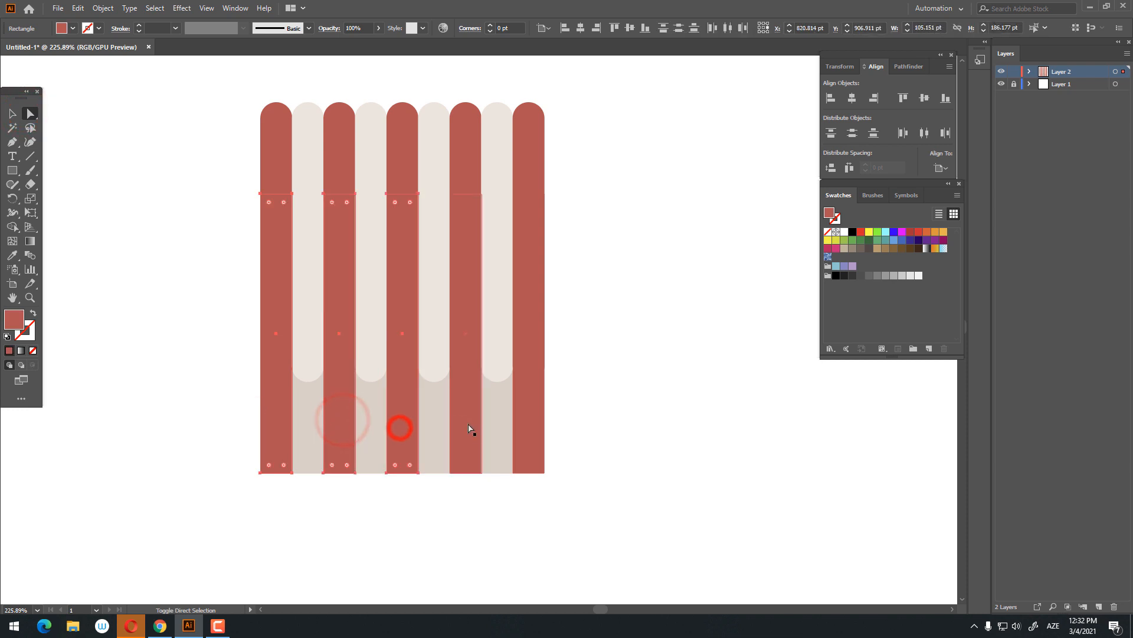
double_click(13, 319)
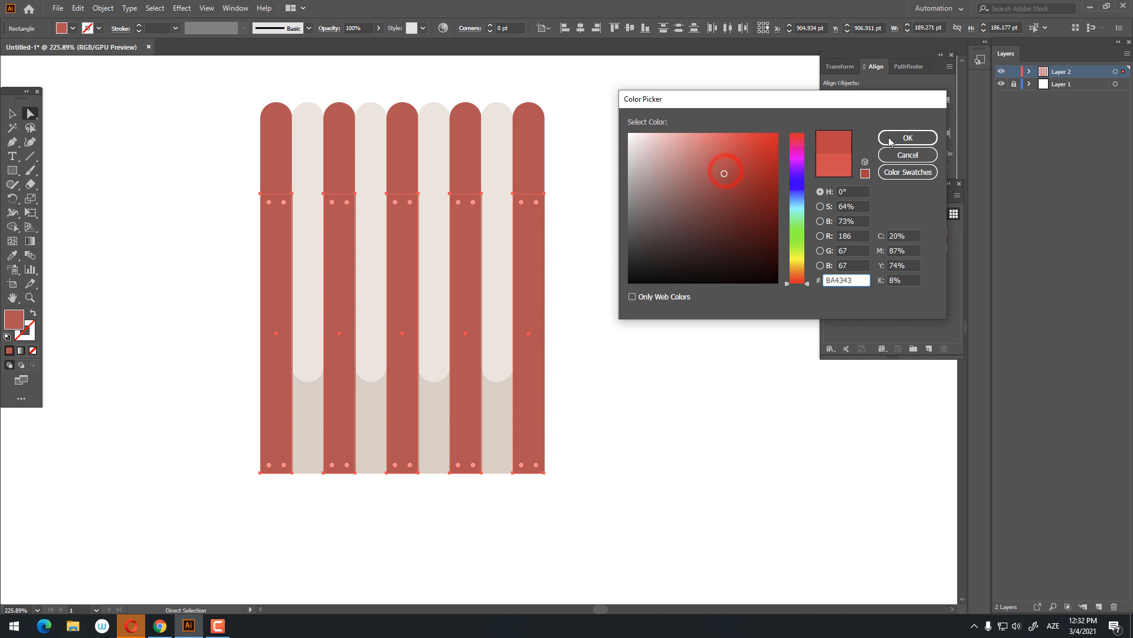
click(890, 140)
Divide both overlapping stripe groups with Pathfinder and enter isolation mode on the resulting group
click(12, 114)
drag(683, 316, 240, 215)
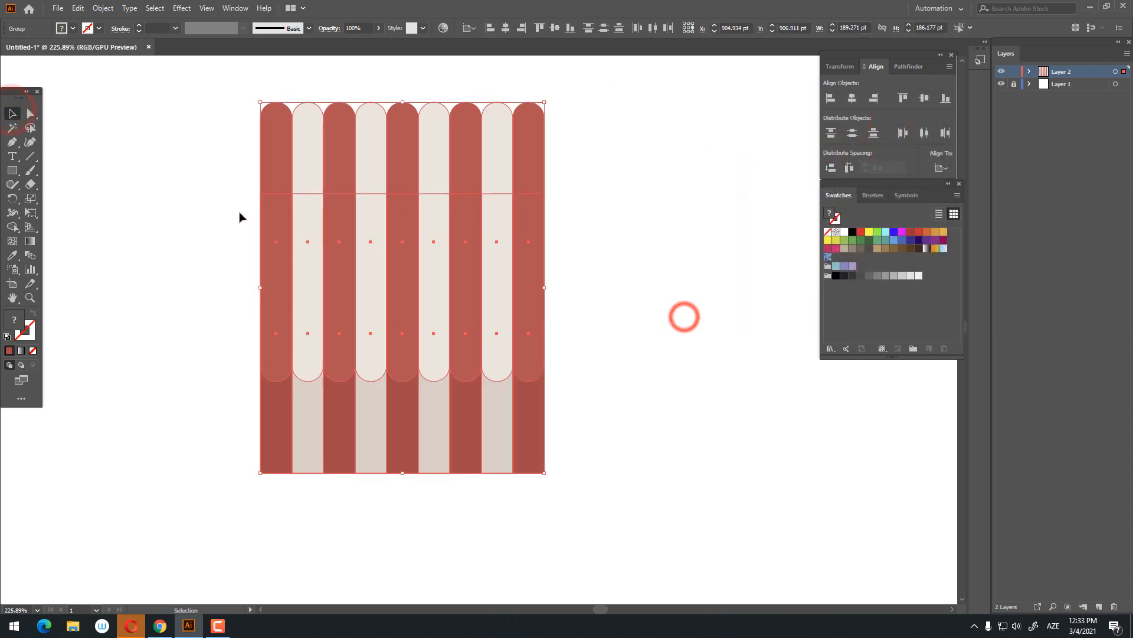
click(917, 68)
click(831, 131)
double_click(522, 176)
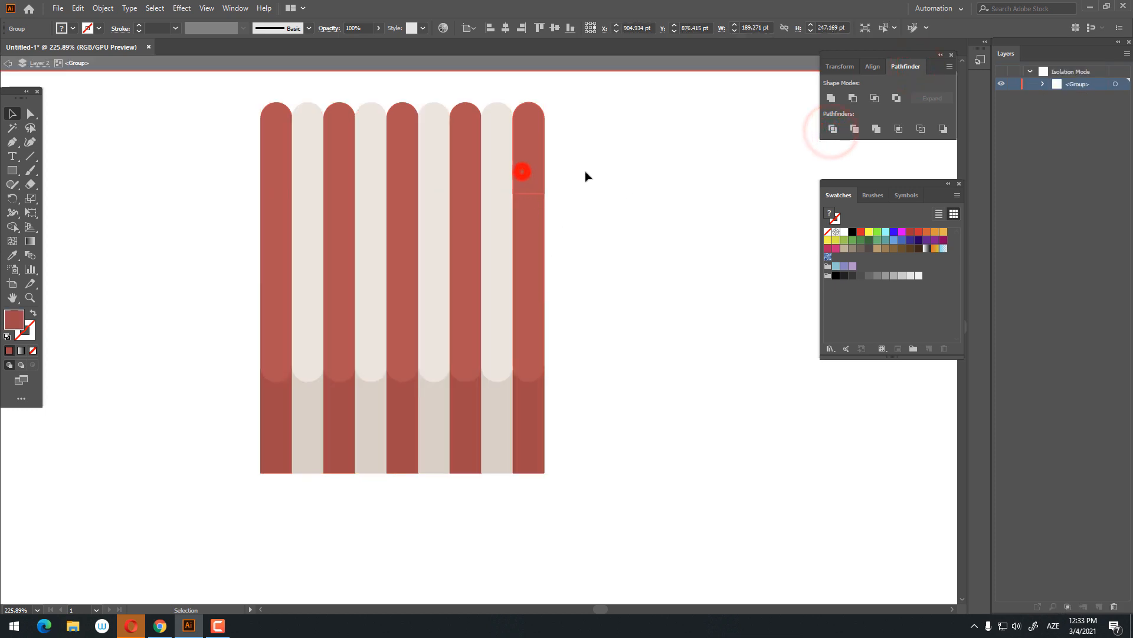
Delete the rear stripes' rounded pieces that extend above the front stripes, and leave isolation mode
drag(632, 167, 76, 148)
key(Delete)
double_click(620, 372)
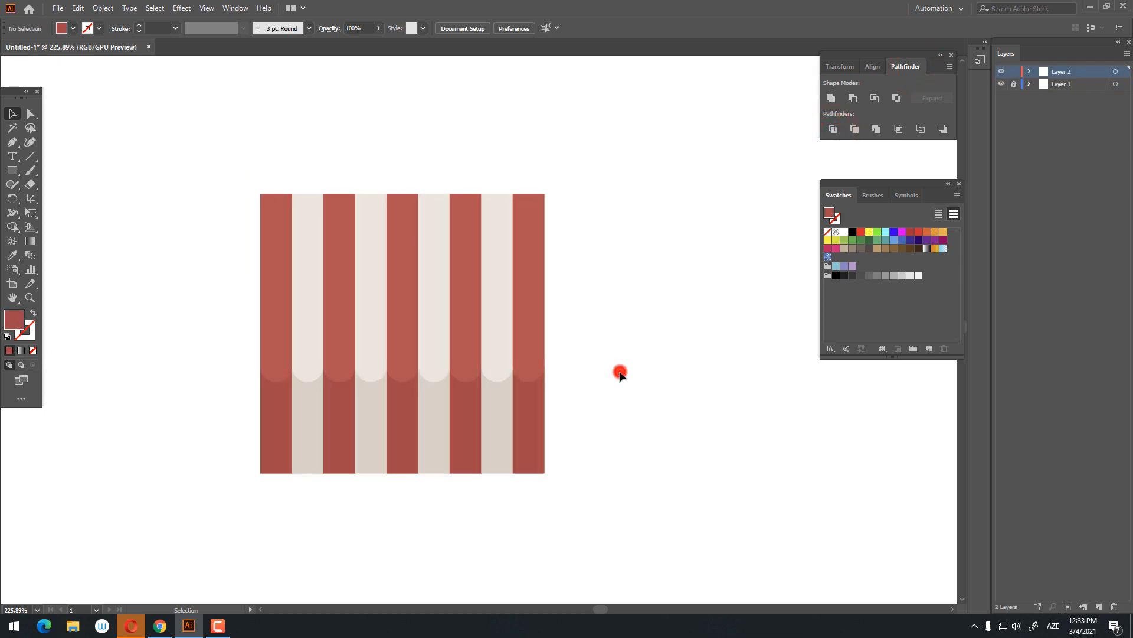
Widen the upper edge of the striped group symmetrically with Perspective Distort to about 255 pt, forming a tapered bucket
click(491, 330)
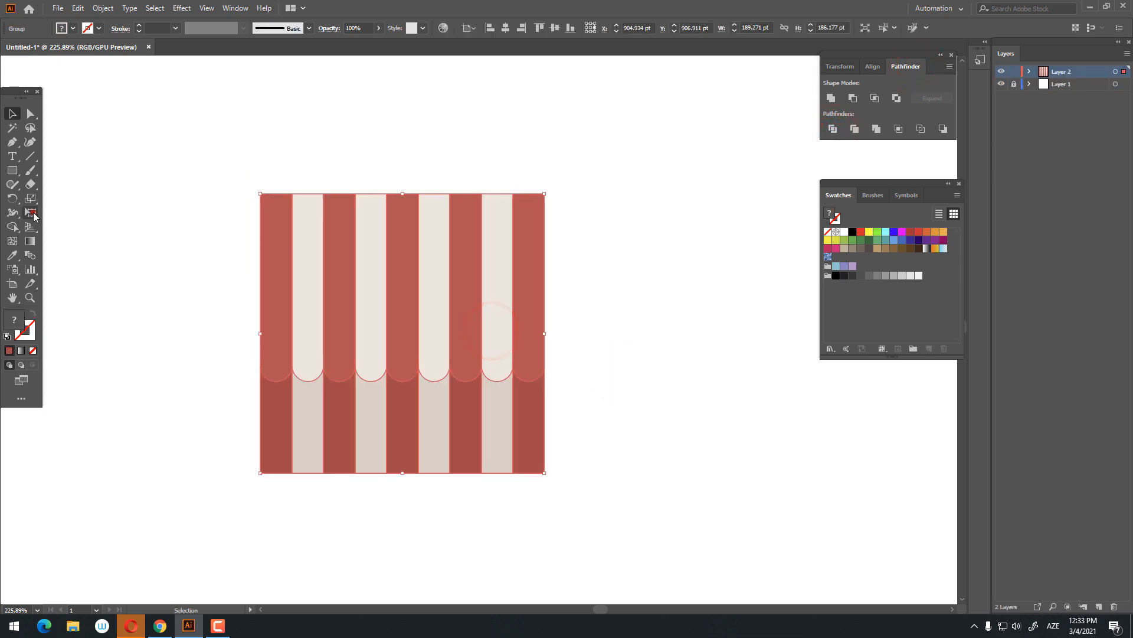
click(32, 214)
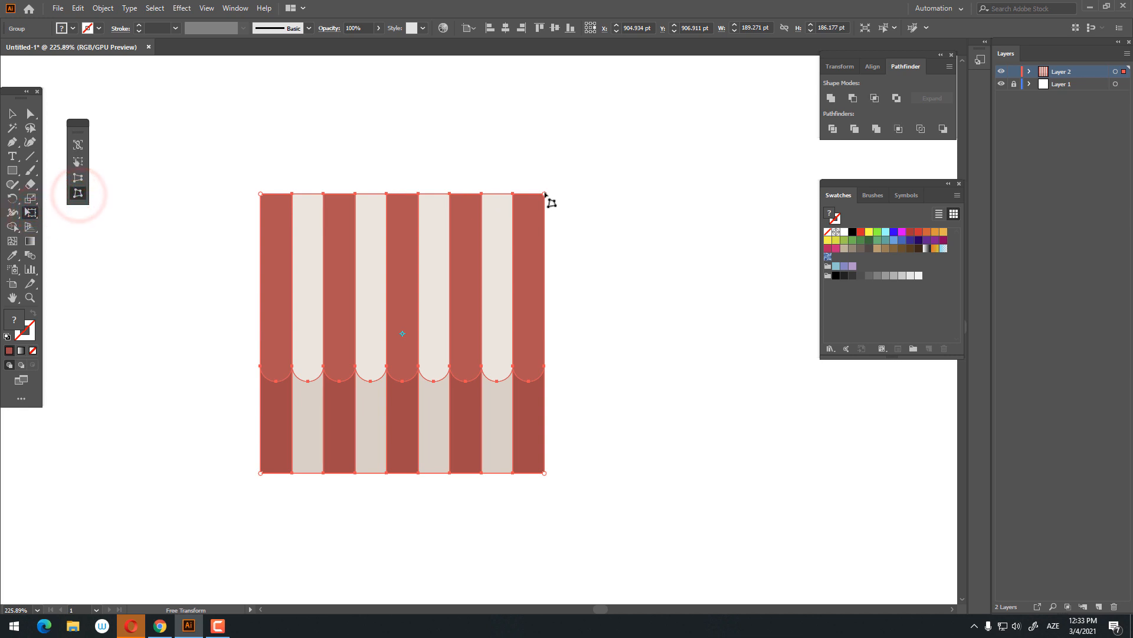
drag(545, 193, 592, 211)
key(z)
drag(539, 229, 526, 280)
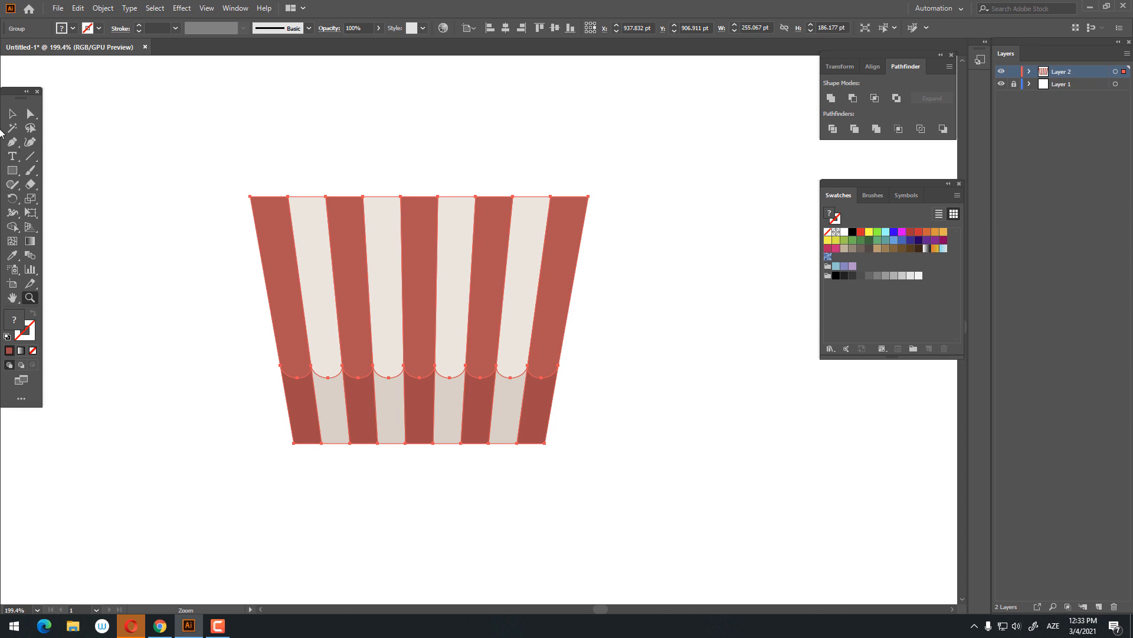
Select only the anchor points along the bucket's bottom edge and move them straight down to lengthen the darker lower stripes
click(10, 113)
key(z)
drag(529, 381, 558, 416)
click(39, 119)
drag(569, 476, 218, 412)
drag(417, 448, 418, 497)
click(623, 478)
Draw a rim rectangle about 276 × 14 pt across the bucket's upper edge and fill it with the cream stripe colour
key(z)
drag(591, 448, 446, 448)
drag(406, 346, 443, 377)
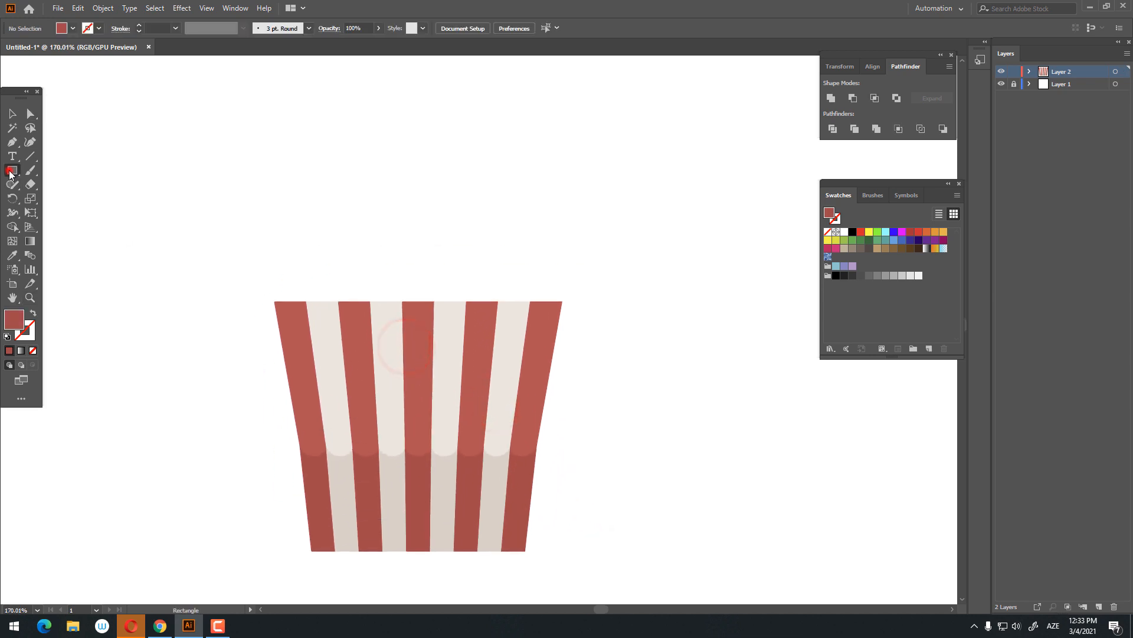
drag(482, 307, 575, 317)
click(12, 255)
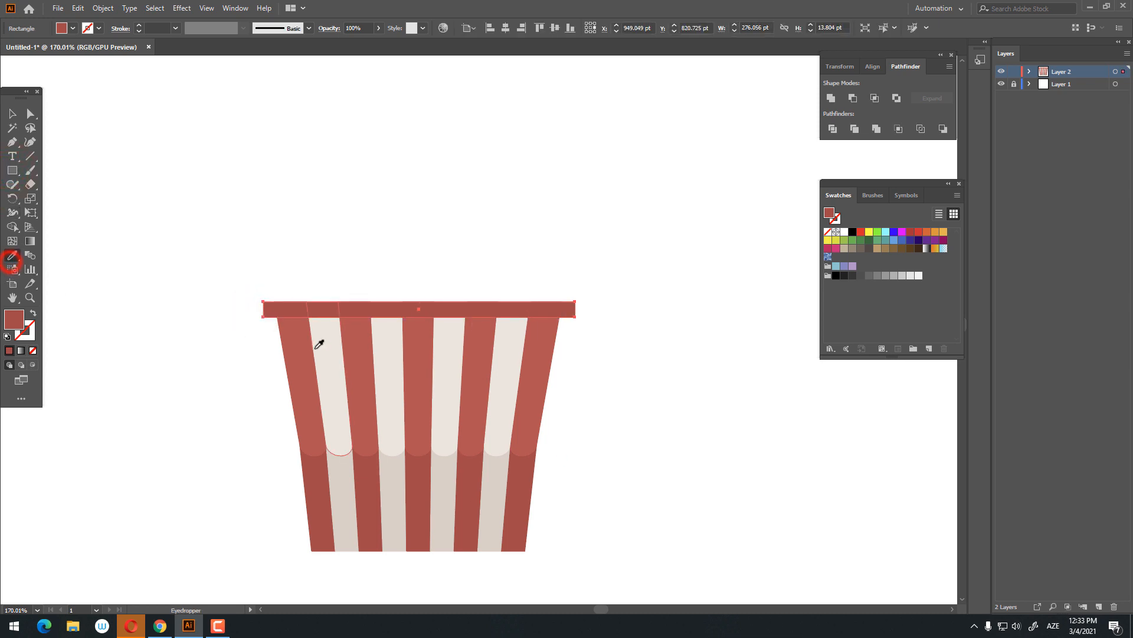
click(325, 341)
Round the rim rectangle's corners fully so that both ends become semicircular
key(z)
click(374, 339)
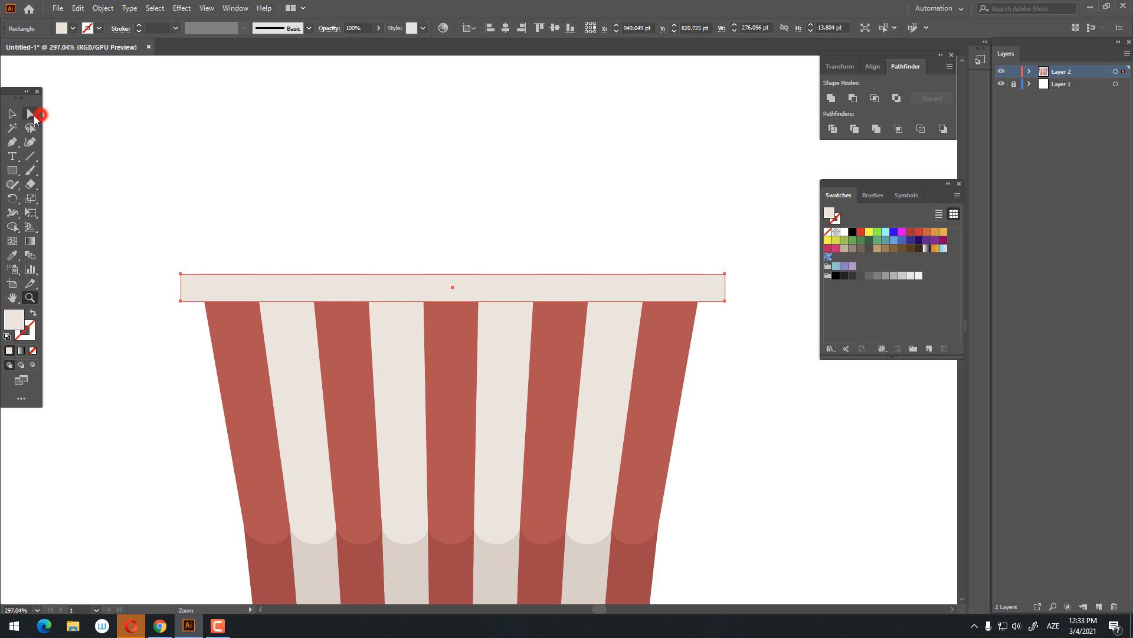
click(33, 114)
drag(189, 282, 328, 316)
Select the rim and the striped bucket together and align them to their horizontal centres
key(z)
drag(473, 346, 363, 392)
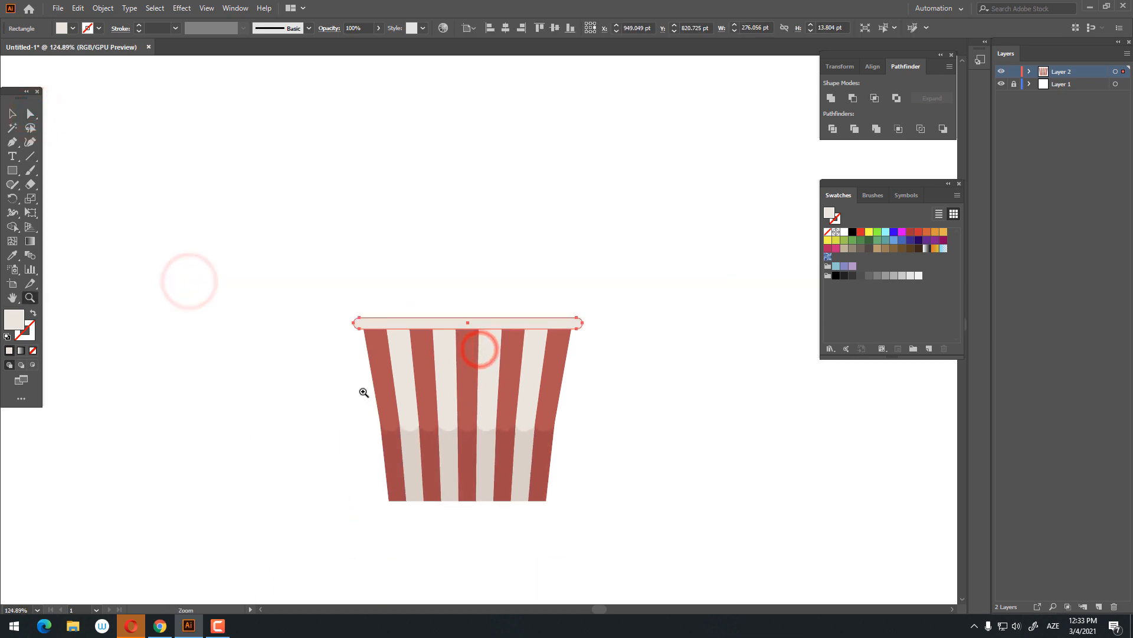
click(380, 400)
click(8, 114)
drag(215, 177, 630, 504)
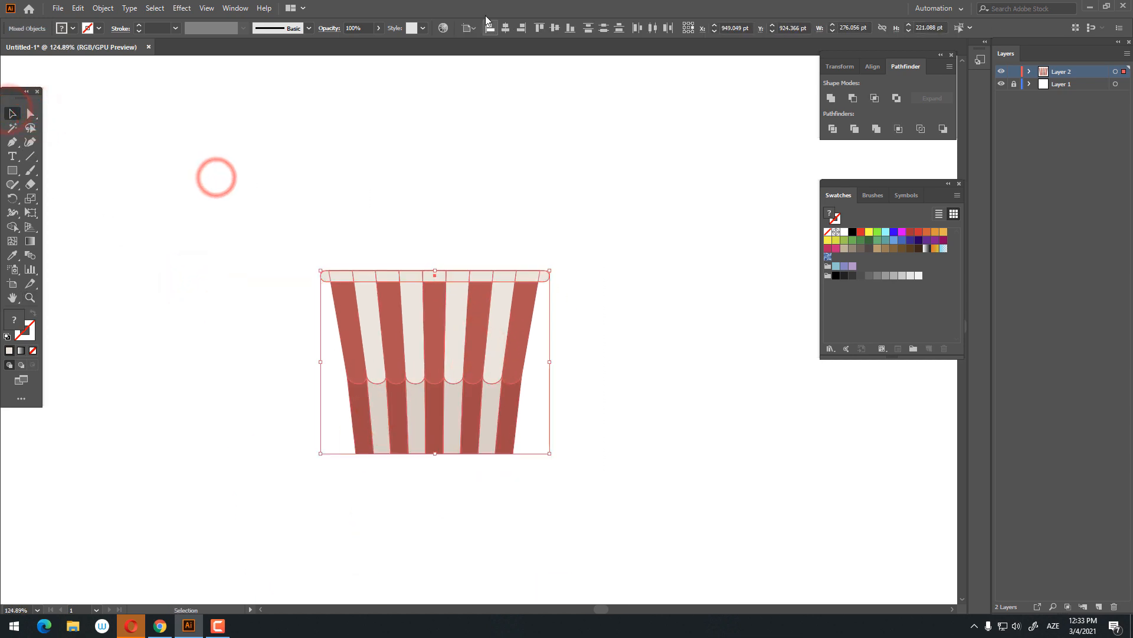
click(505, 28)
click(754, 453)
Move the cream rim straight up by about 2 pt
drag(744, 446, 594, 437)
key(z)
drag(527, 298, 544, 311)
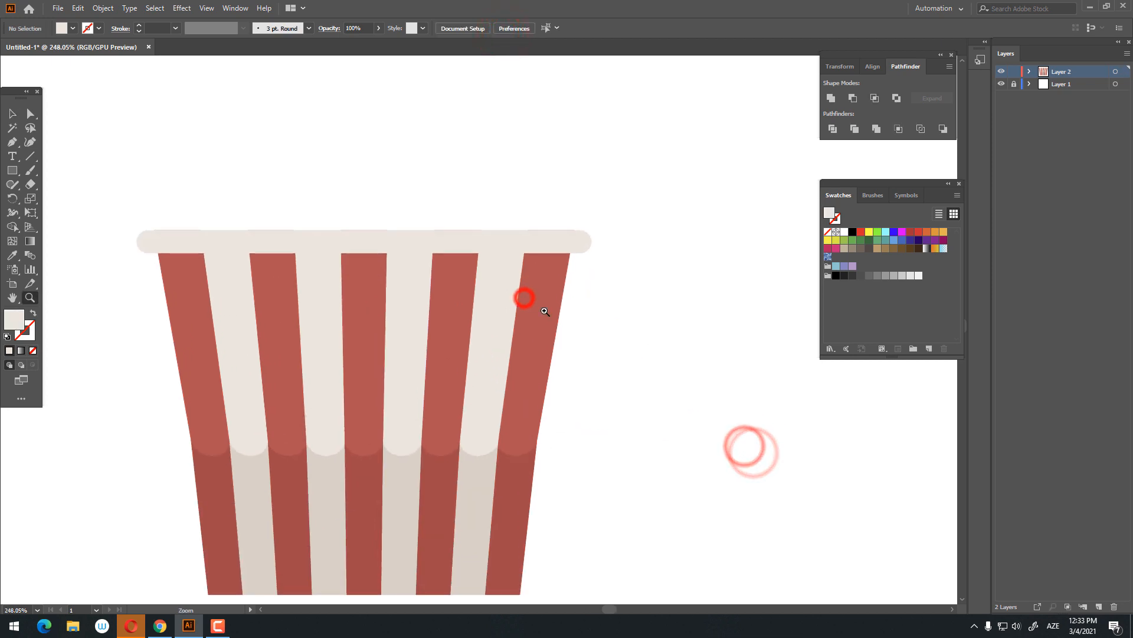
drag(351, 229, 386, 232)
click(11, 117)
click(235, 248)
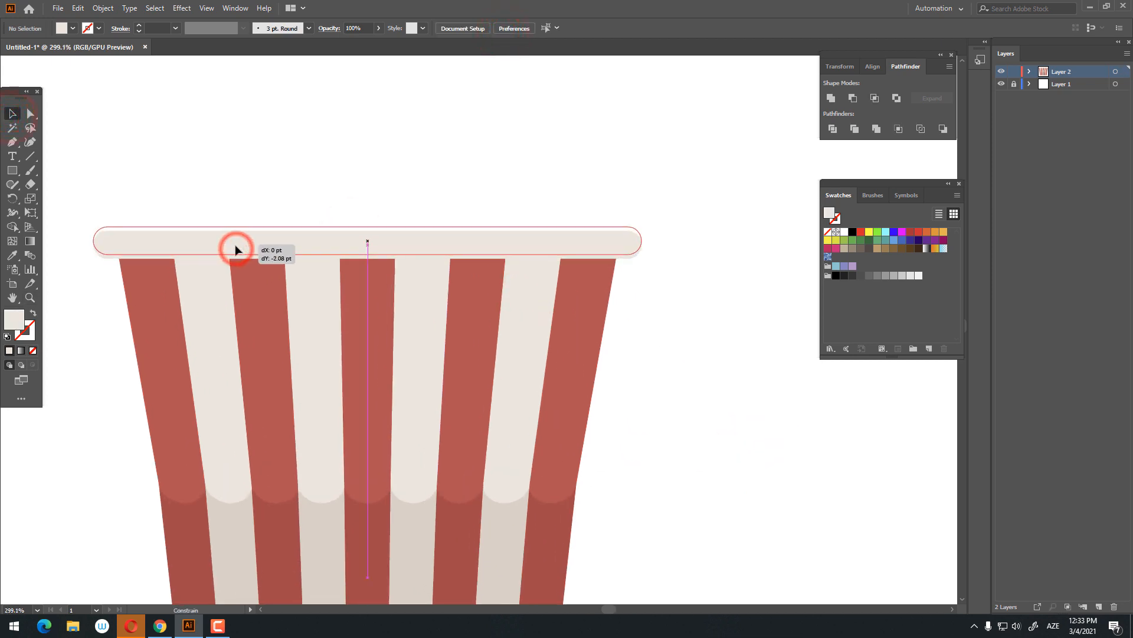
Draw a thin shadow rectangle about 257 × 9 pt directly beneath the rim, spanning all stripes
key(z)
drag(614, 399, 576, 346)
drag(446, 324, 450, 324)
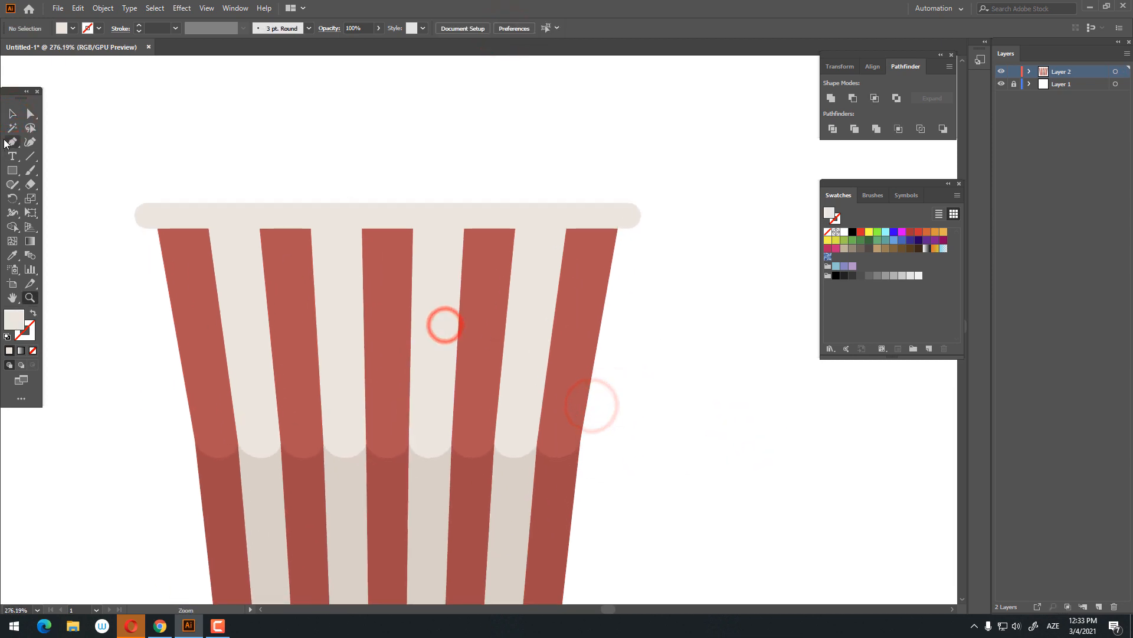
click(12, 173)
drag(151, 229, 518, 334)
Fill the thin rectangle beneath the rim with black 000000
key(z)
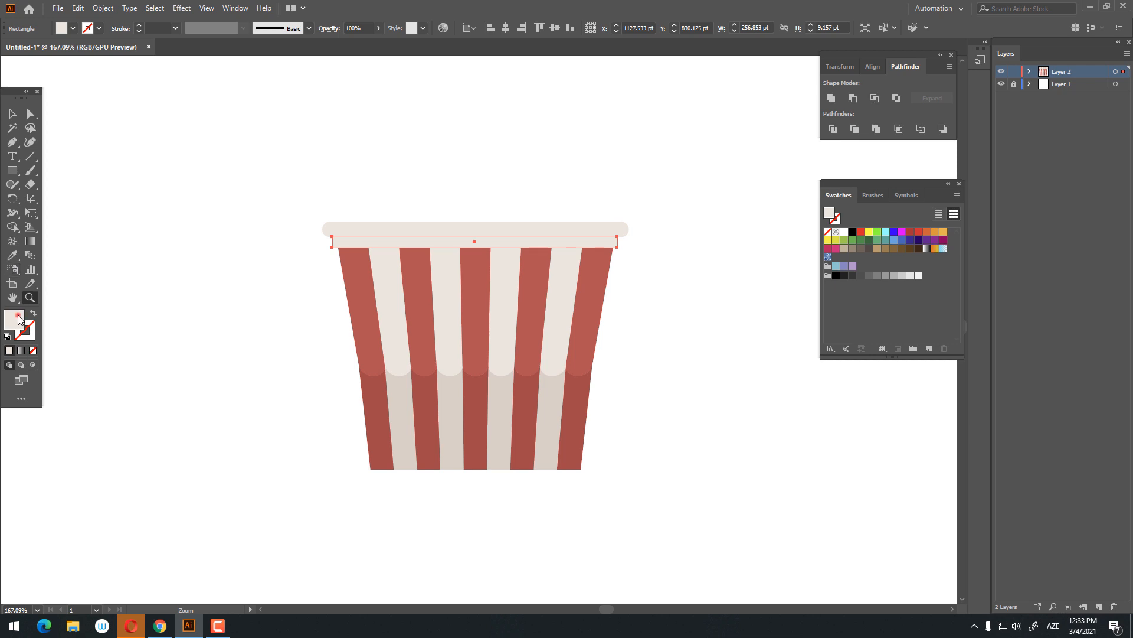
double_click(20, 319)
drag(647, 250, 630, 285)
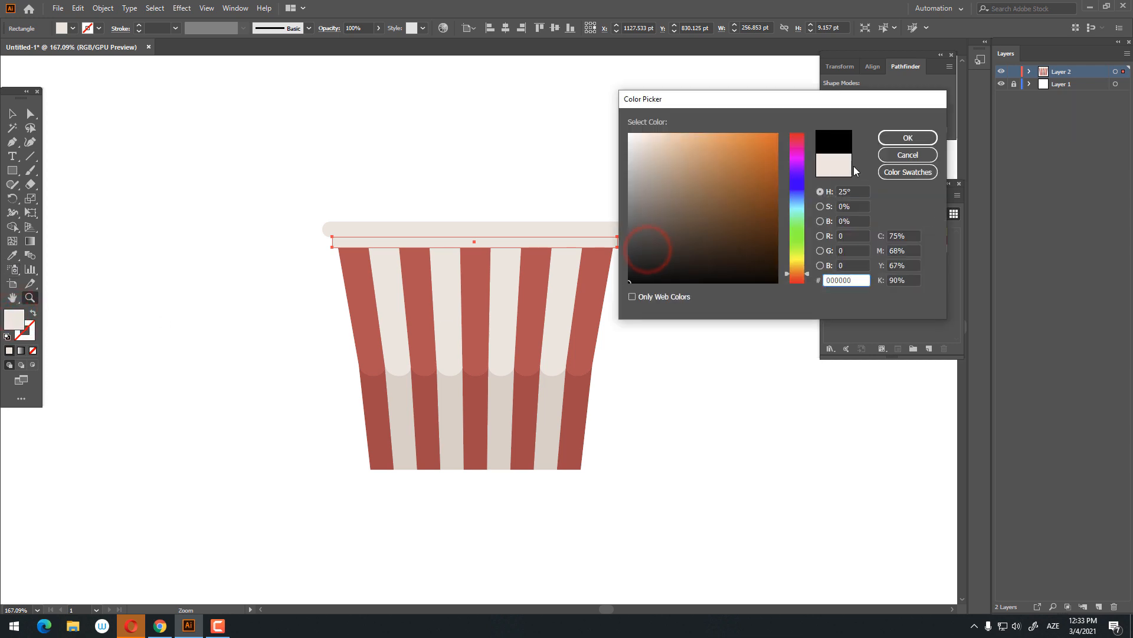
click(908, 139)
Set the black shadow rectangle's opacity to 30%
click(11, 114)
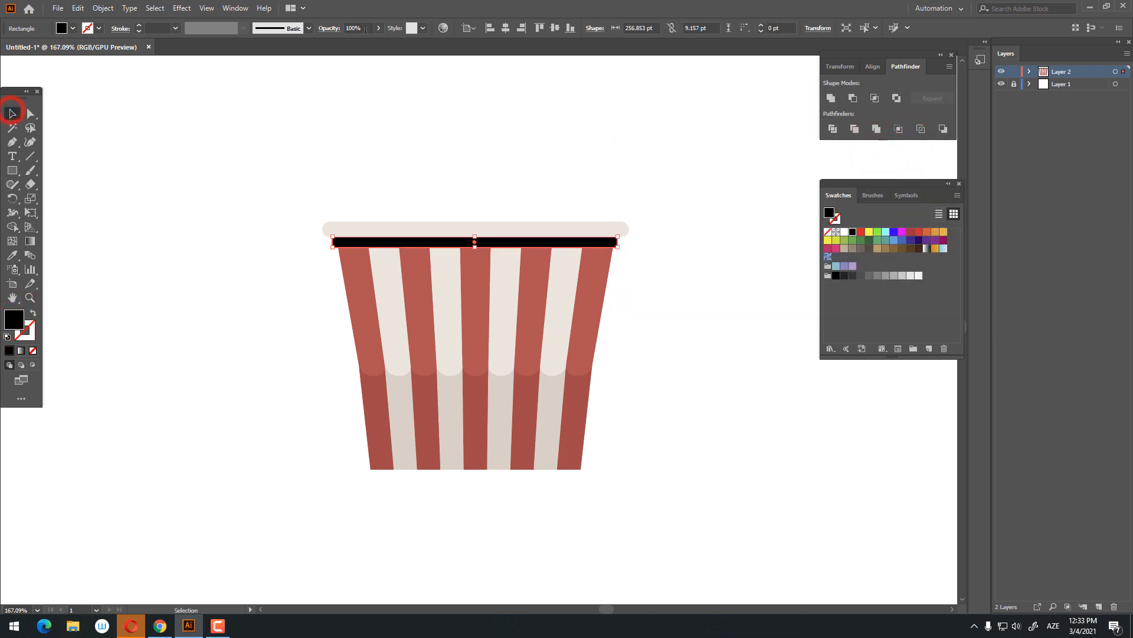
text(50)
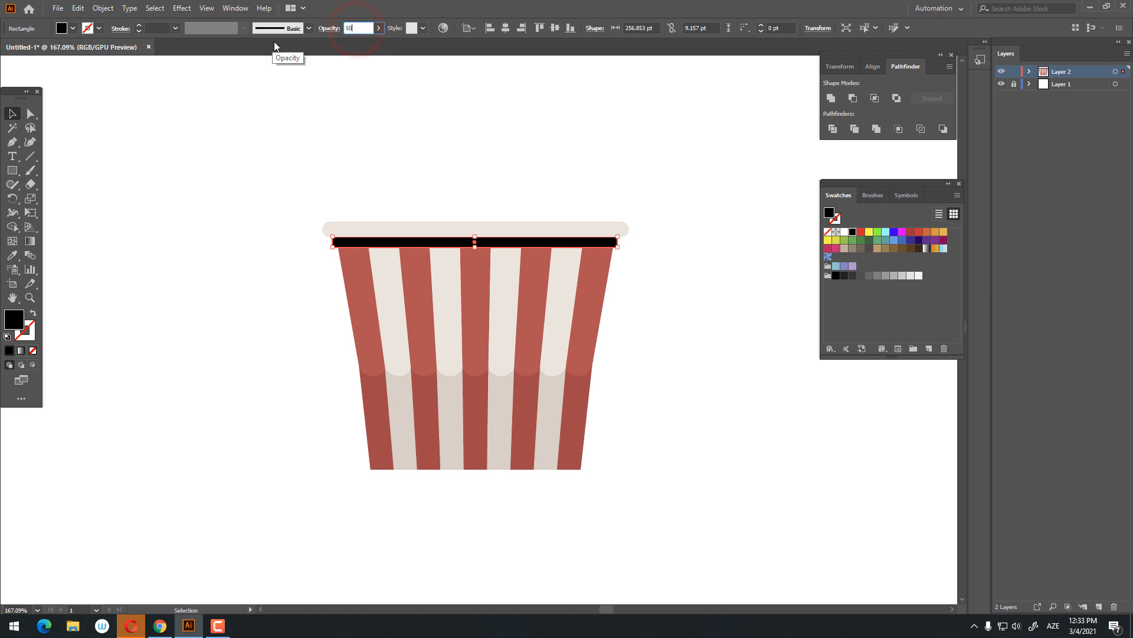
key(Return)
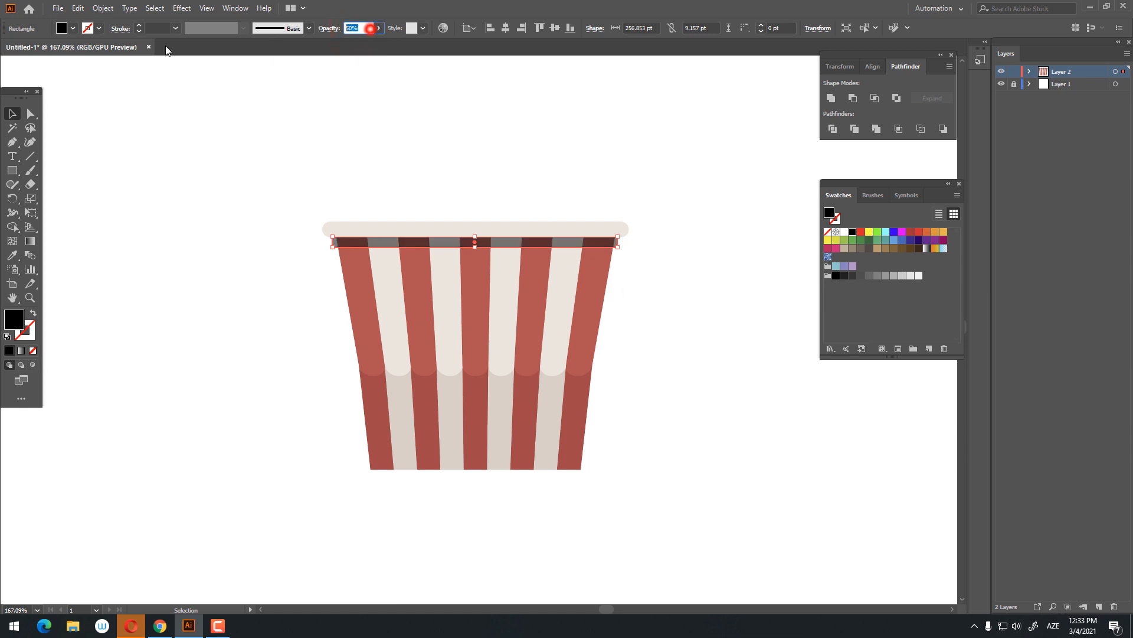
text(30)
key(Return)
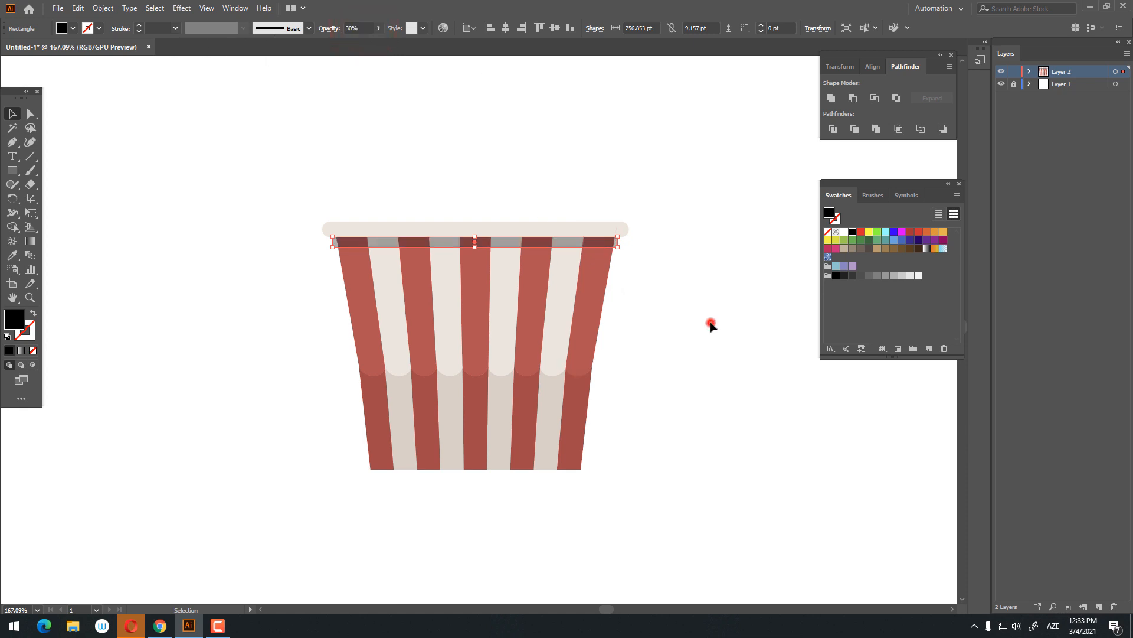
click(711, 324)
Divide the shadow rectangle and the stripes with Pathfinder and send the resulting group to the back, behind the rim
scroll(626, 279, up, 2)
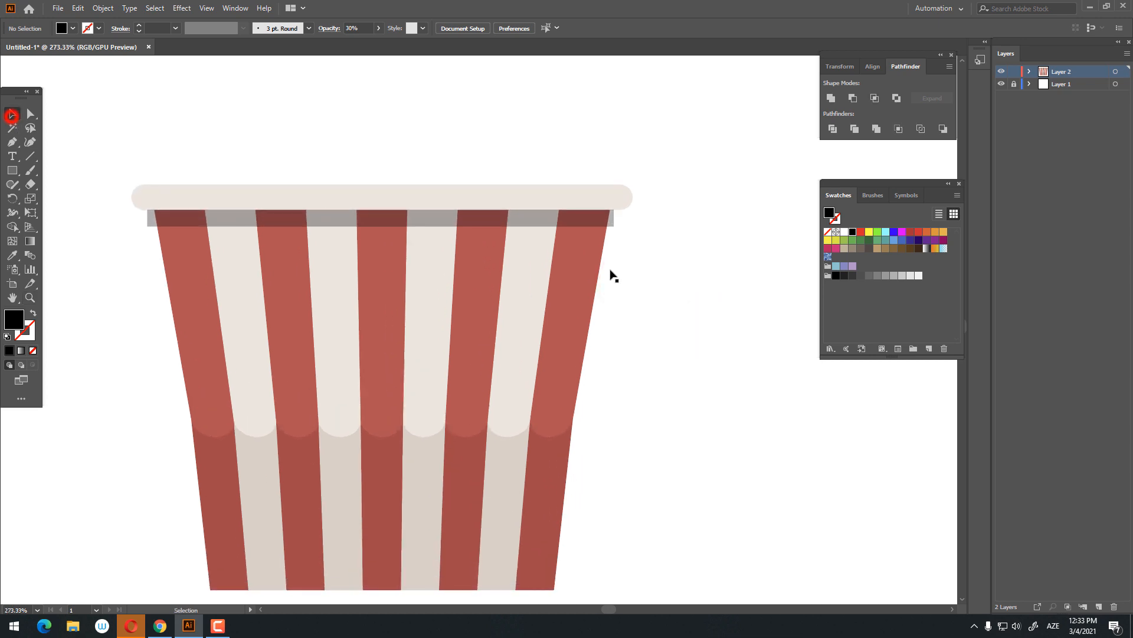
drag(526, 238, 519, 223)
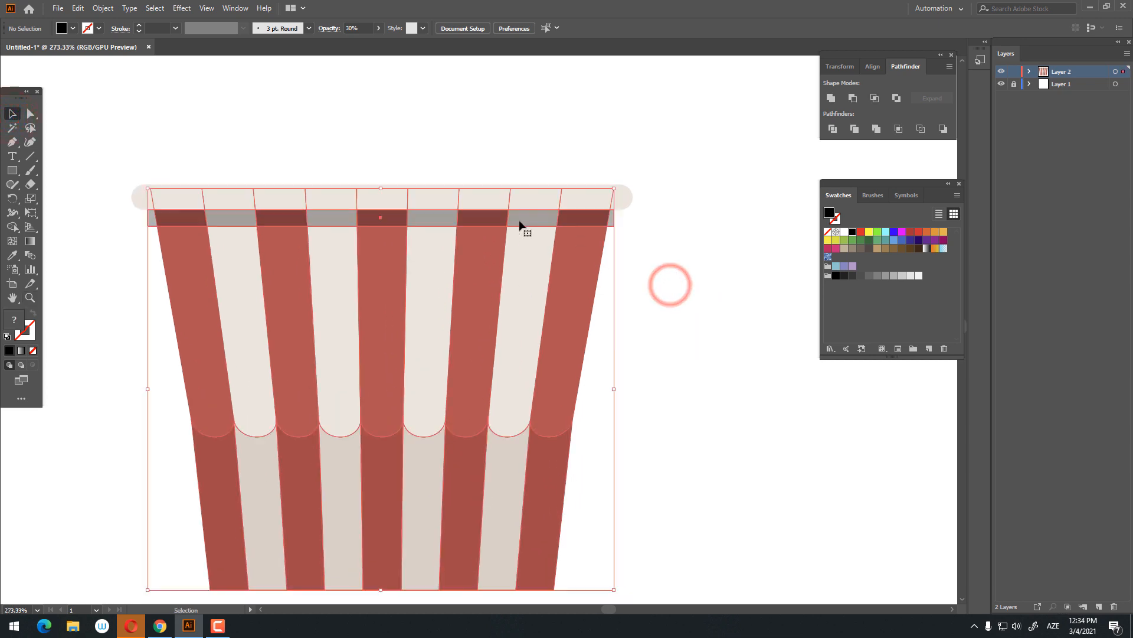
click(830, 129)
right_click(575, 222)
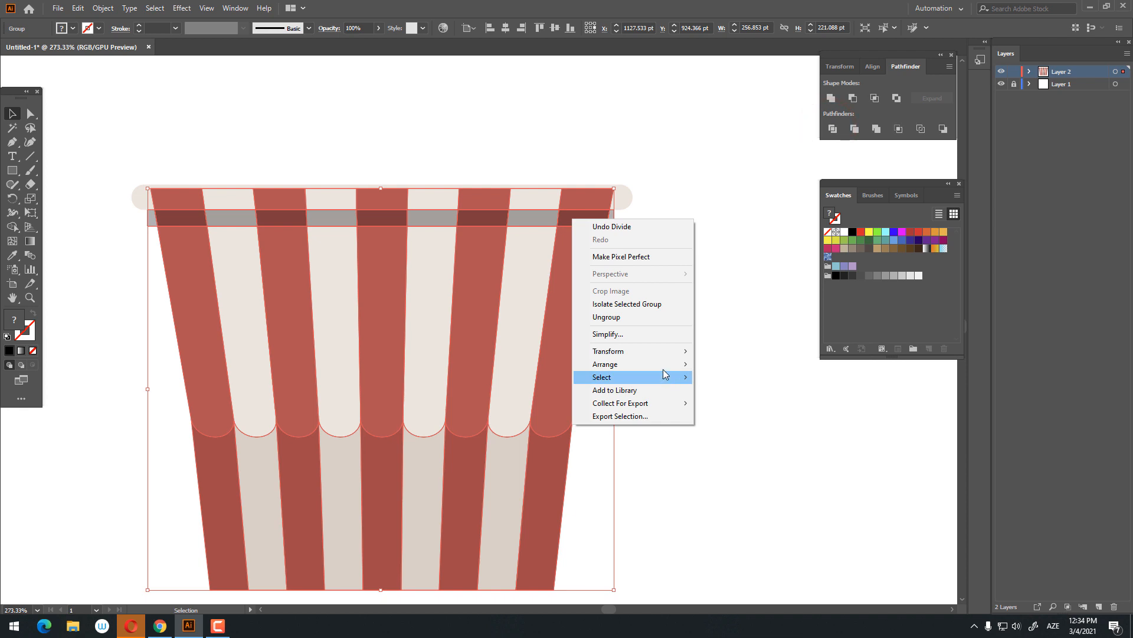
click(662, 368)
click(773, 393)
Isolate the divided group, delete the shadow pieces overhanging the bucket's two sides, and leave isolation mode
double_click(593, 218)
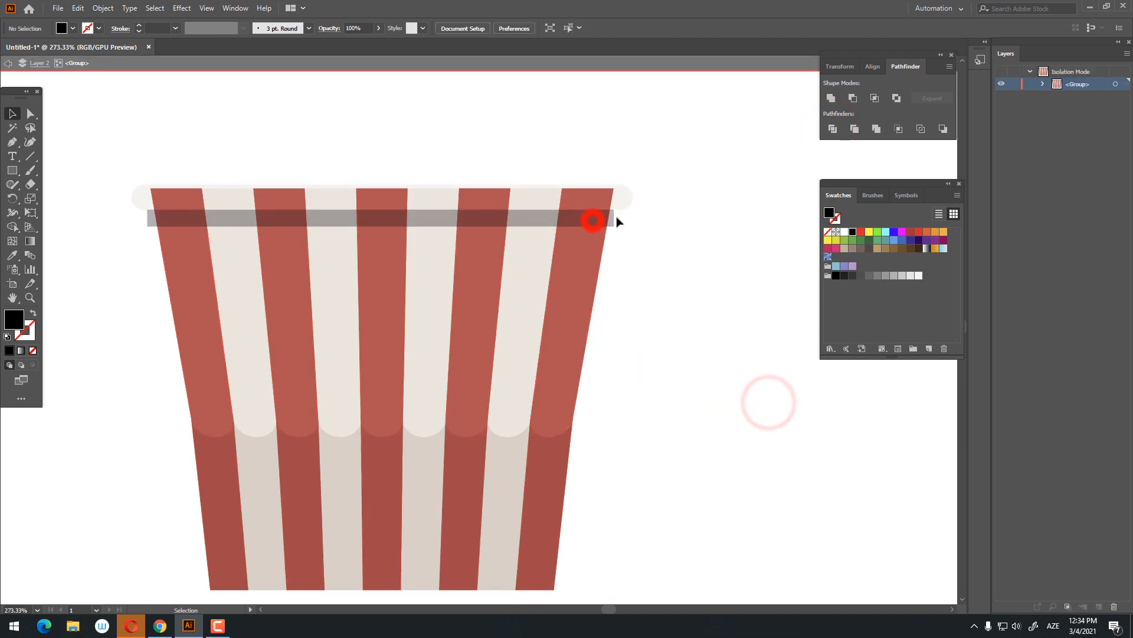
click(617, 218)
click(615, 221)
shift+click(152, 222)
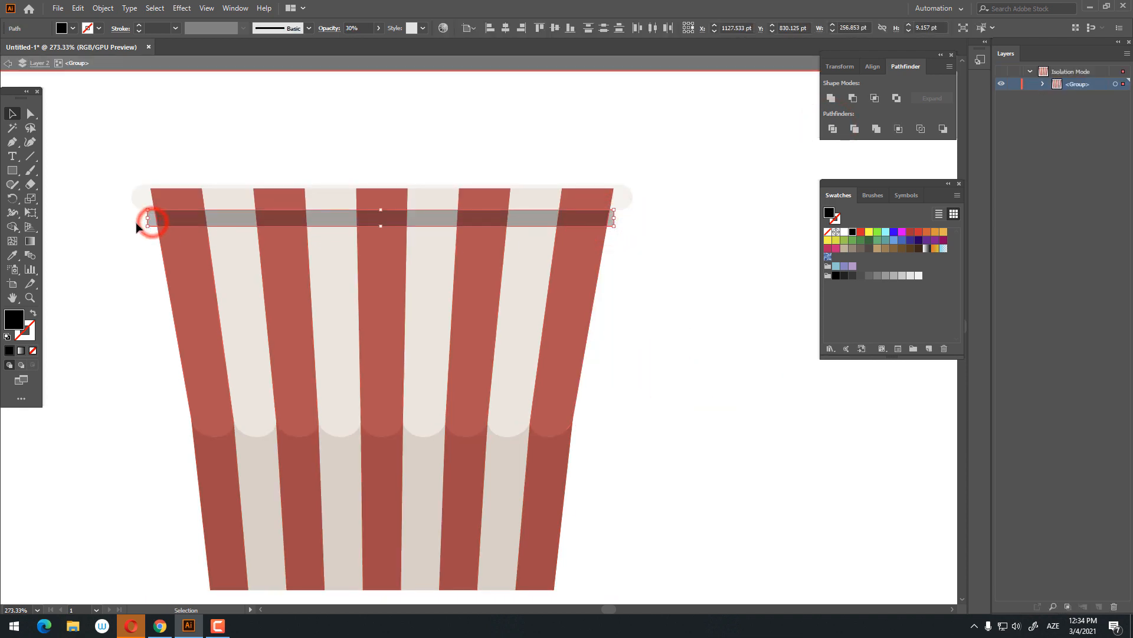
key(Delete)
double_click(749, 475)
key(z)
alt+click(685, 413)
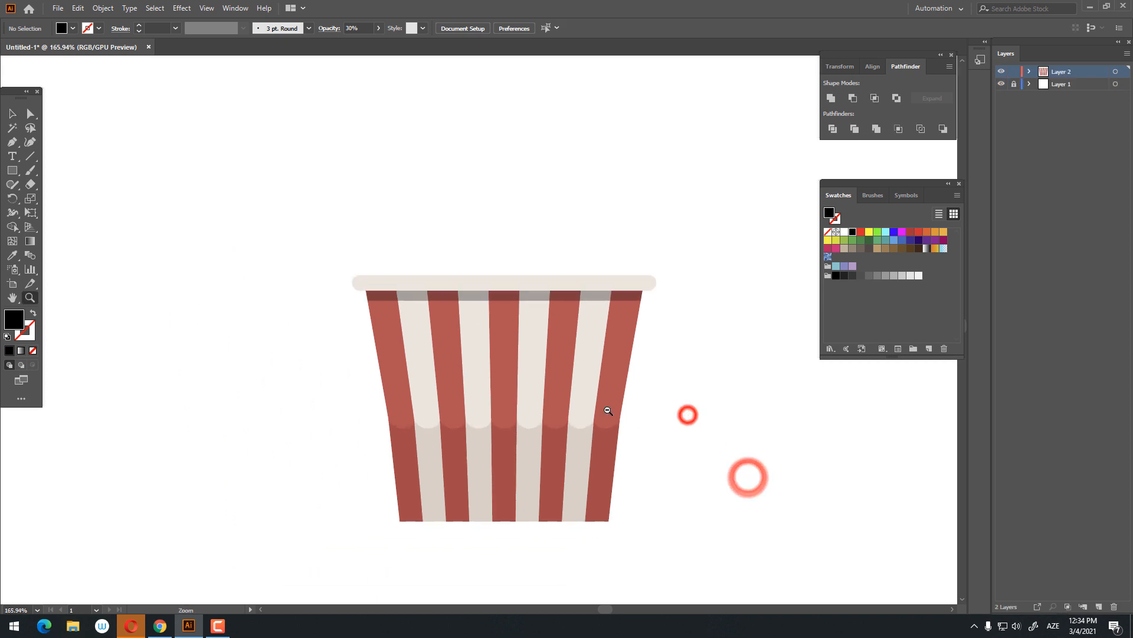
alt+click(663, 401)
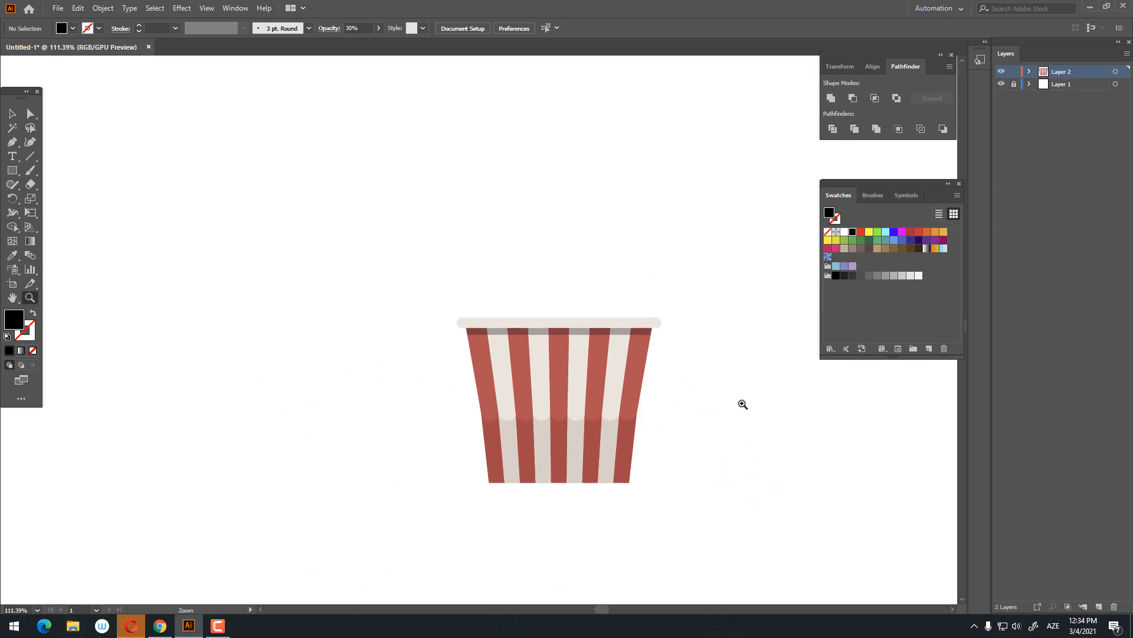
drag(727, 398, 638, 329)
click(545, 315)
click(29, 114)
click(453, 217)
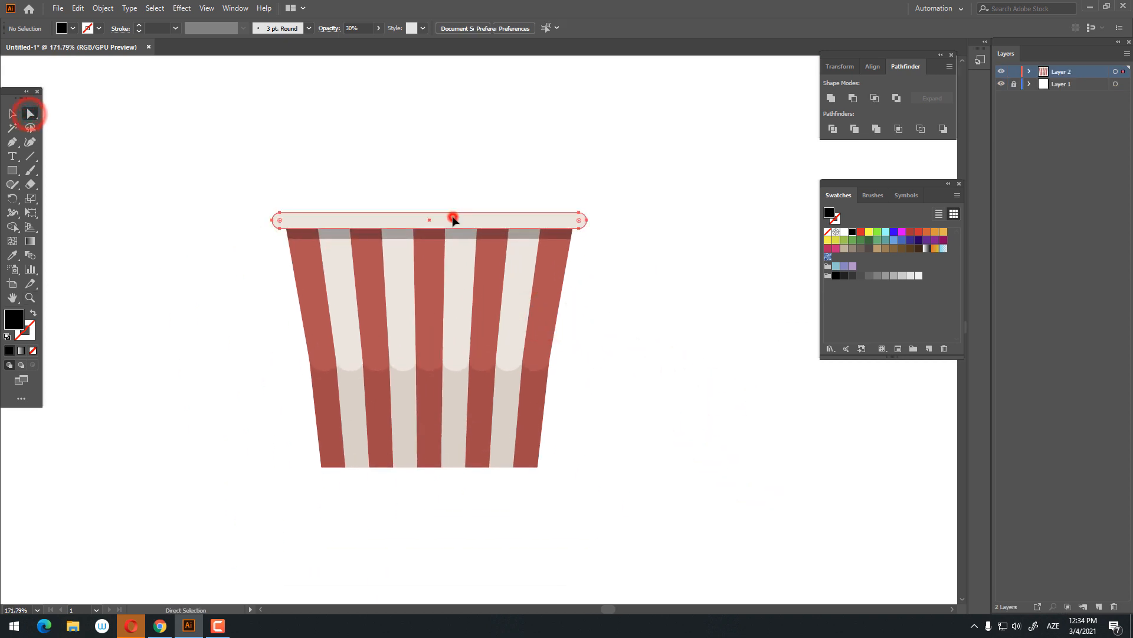
click(685, 359)
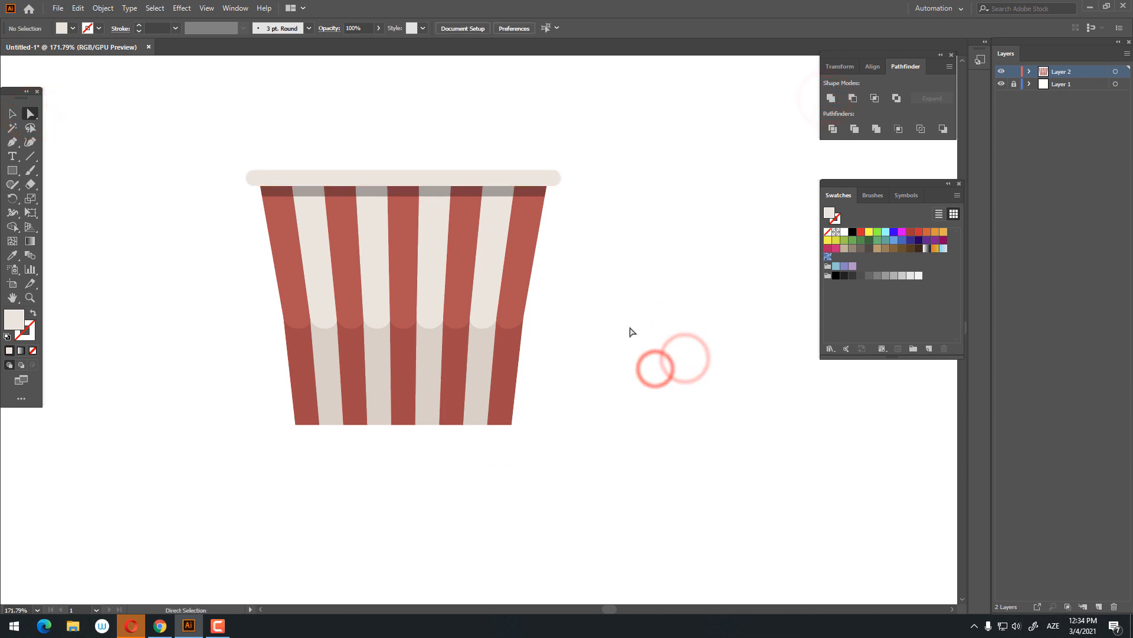
Draw a circle about 31 pt in diameter above the bucket's rim and fill it with a slightly warmer beige
drag(604, 329, 597, 400)
key(z)
drag(415, 194, 447, 224)
drag(449, 276, 441, 308)
drag(5, 173, 43, 196)
drag(305, 134, 346, 174)
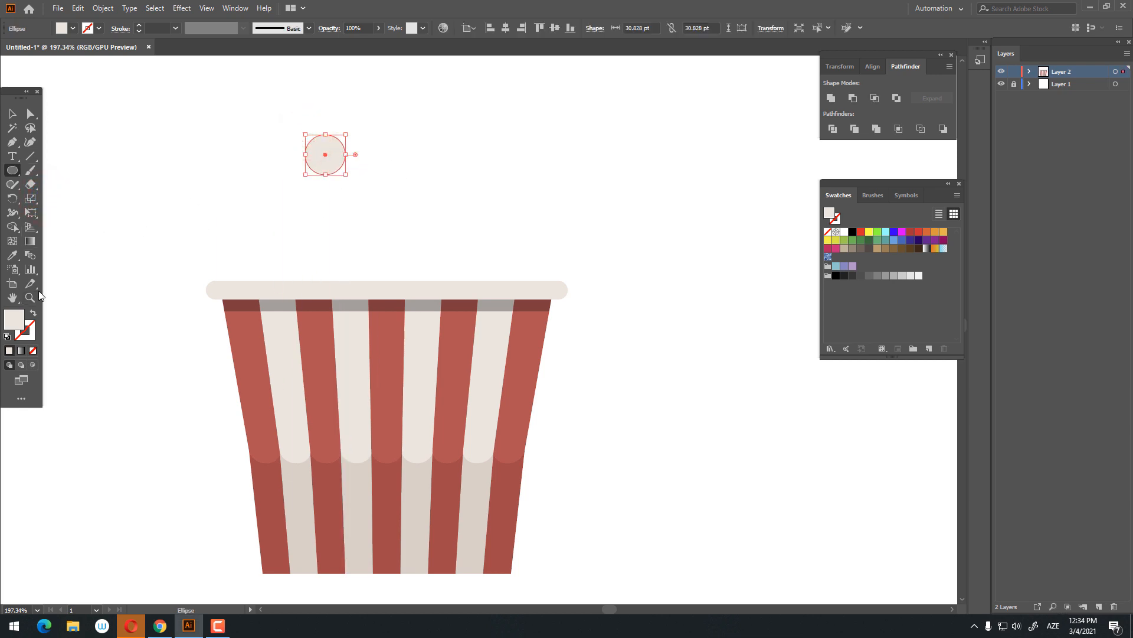
double_click(12, 320)
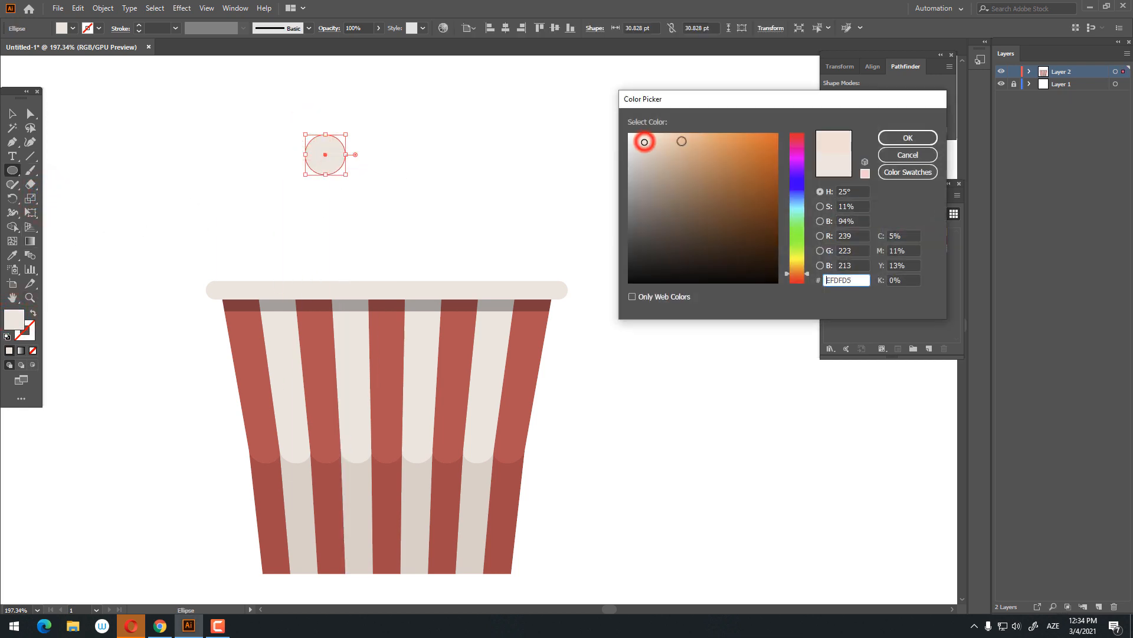
click(907, 138)
Duplicate the beige circle twice and overlap the copies with it to form a three-lobed popcorn cluster
click(351, 147)
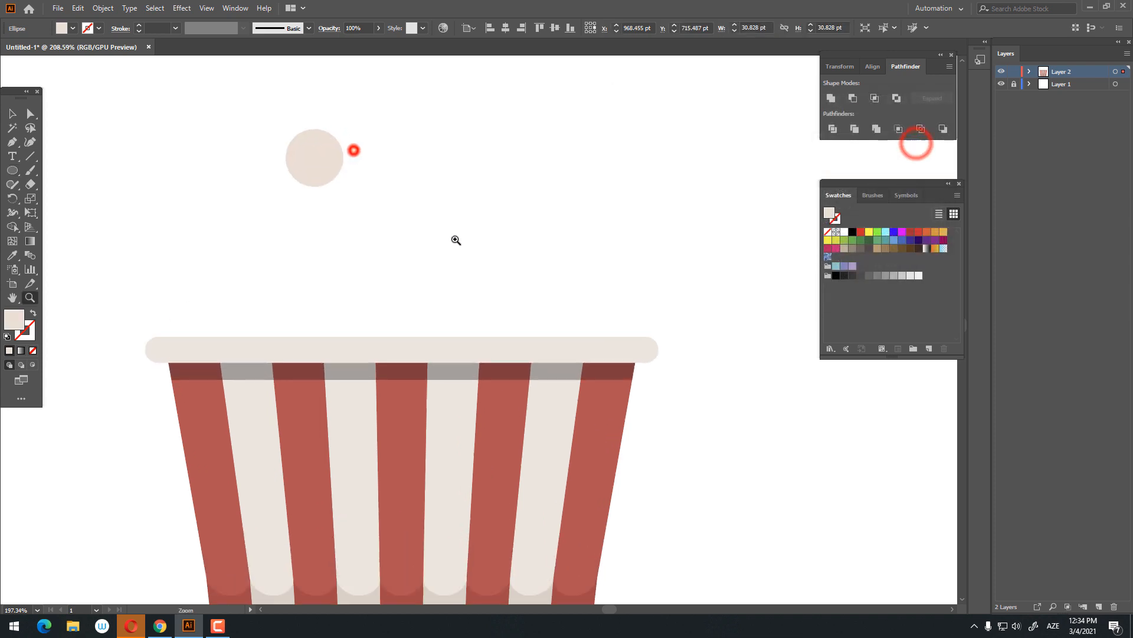
click(14, 114)
click(453, 203)
drag(308, 171, 372, 202)
click(453, 252)
click(492, 286)
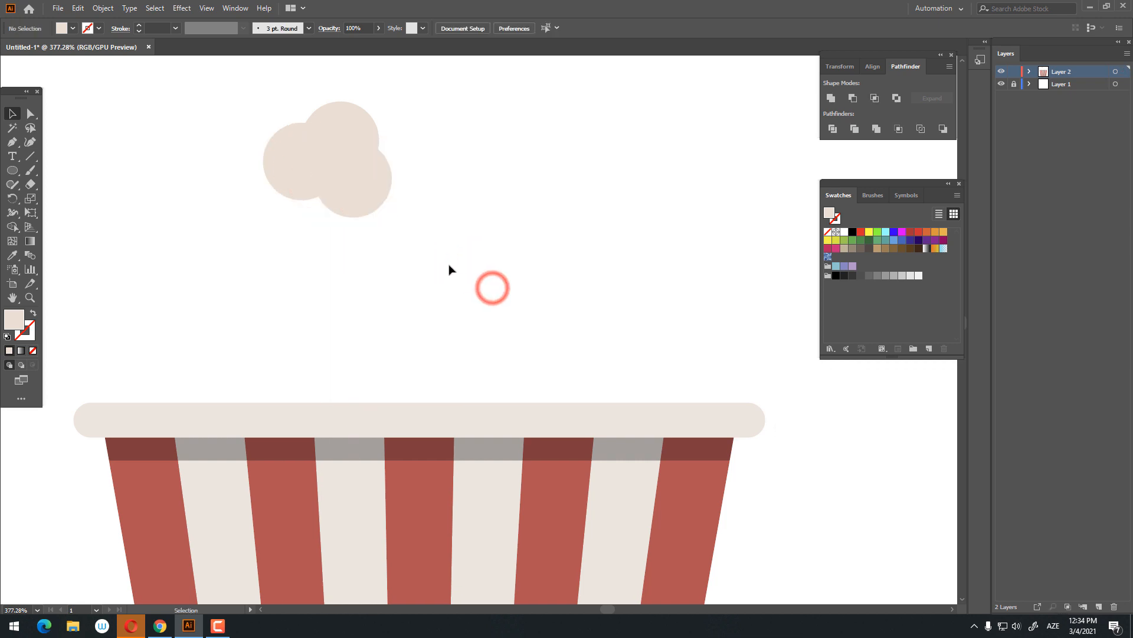
Merge the three overlapping circles into a single popcorn shape with Pathfinder Unite
drag(456, 253, 215, 91)
click(831, 99)
click(446, 188)
Send the popcorn shape to the back of the stacking order
key(z)
drag(452, 210, 318, 244)
drag(373, 174, 444, 190)
key(v)
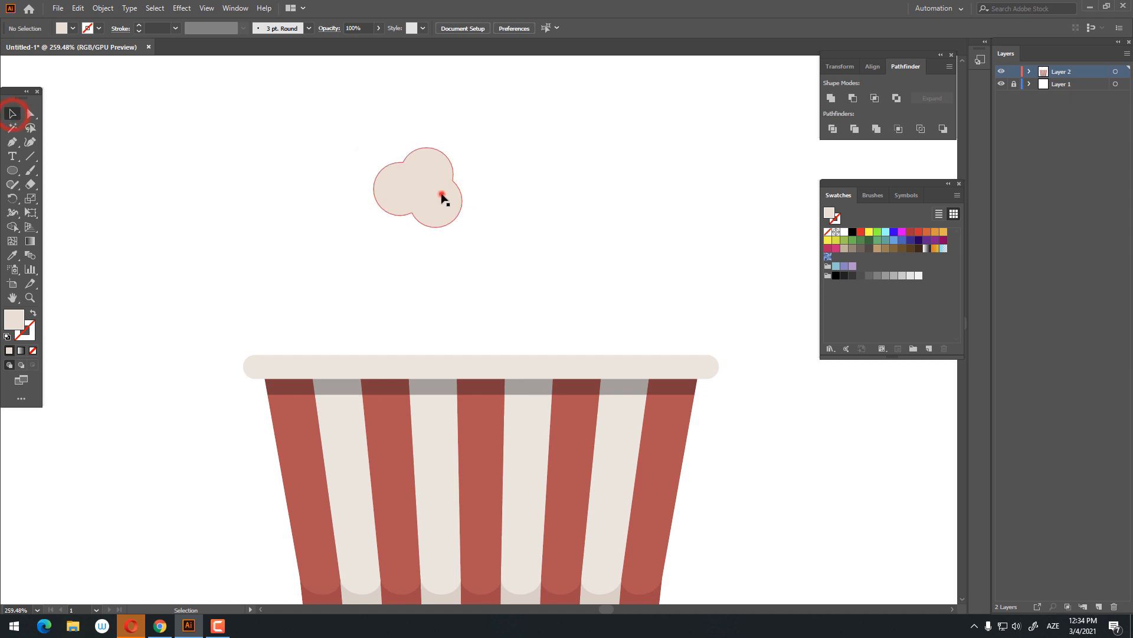
right_click(443, 197)
click(492, 392)
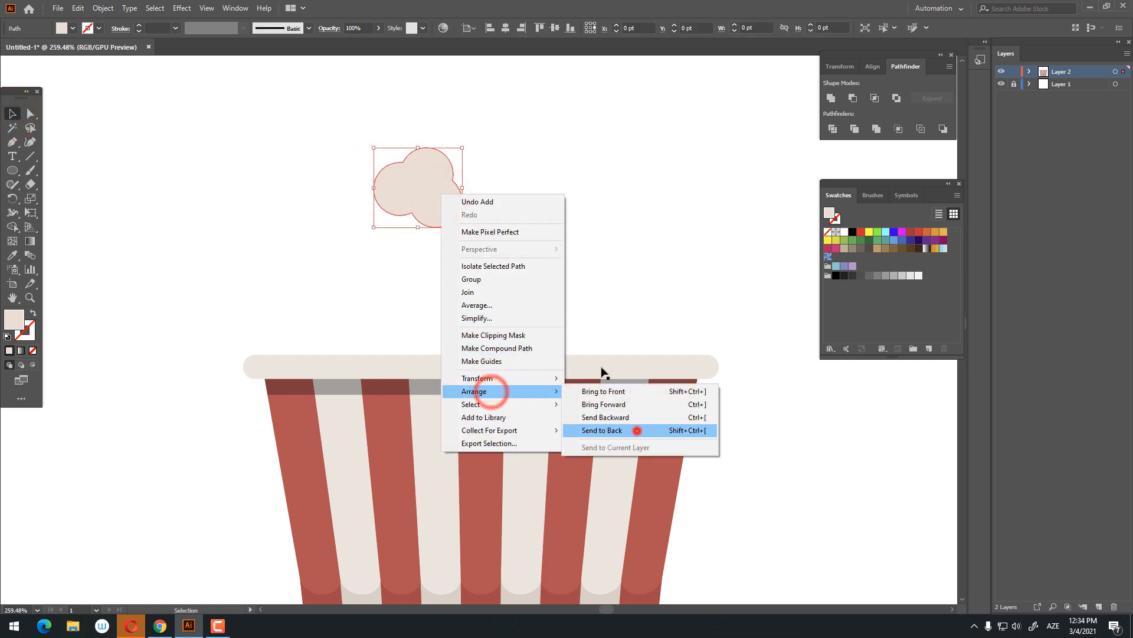
click(637, 430)
Move the popcorn shape up and to the left above the bucket and place a duplicate beside it
click(568, 203)
drag(446, 196, 371, 155)
click(312, 200)
Draw a circle about 19 pt in diameter over the lower part of the popcorn shape nearer the bucket's centre
key(z)
click(351, 95)
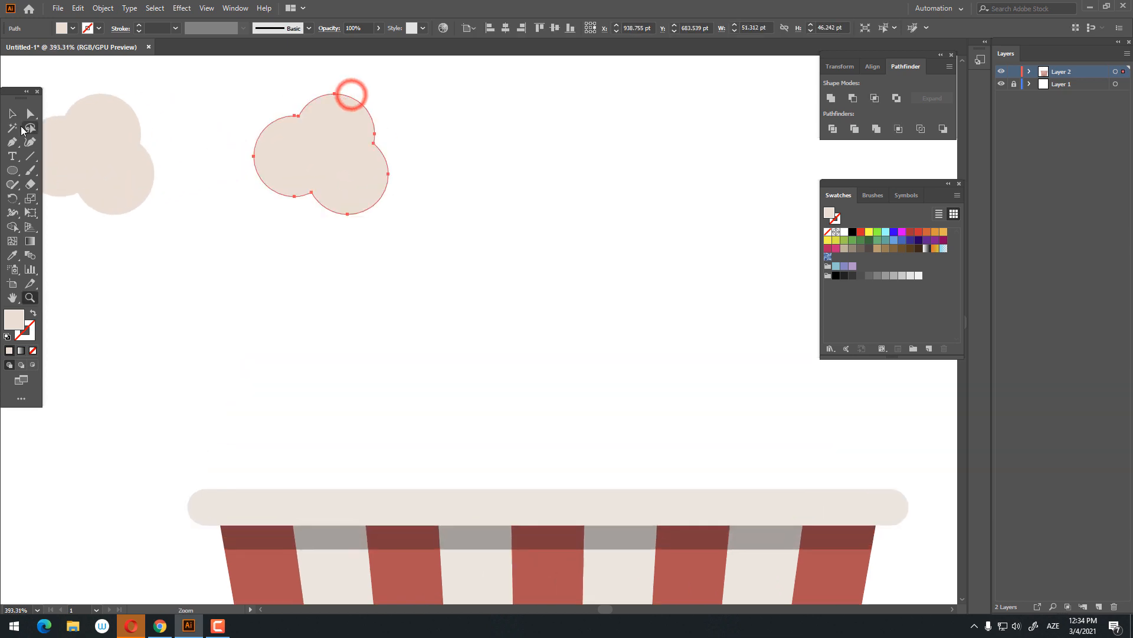
click(12, 170)
drag(275, 142, 338, 219)
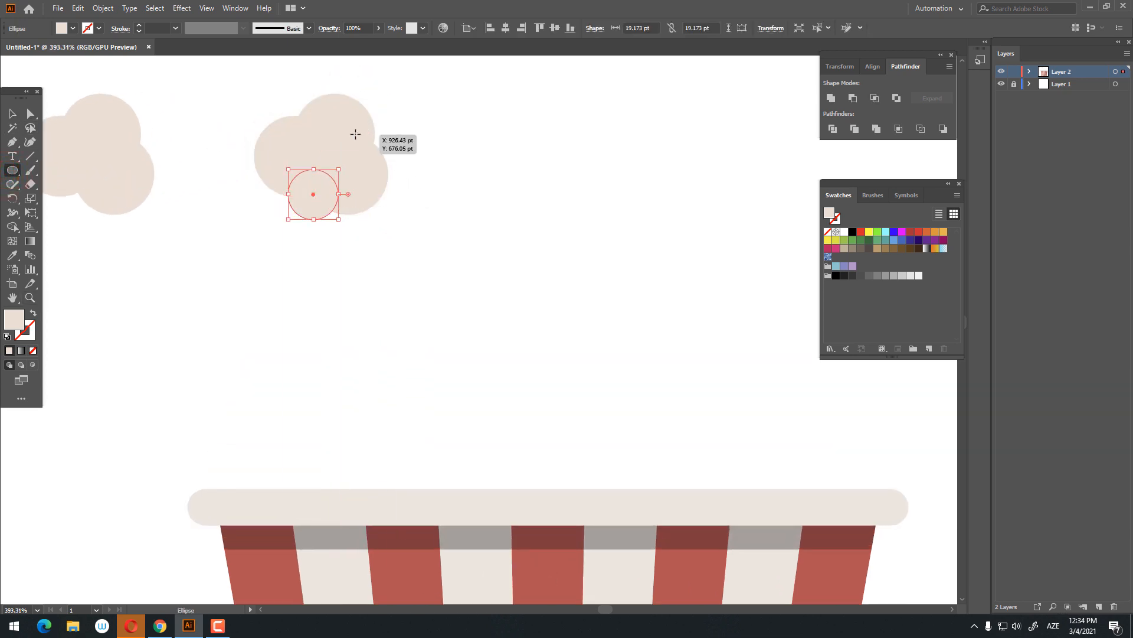
Draw two small circles over the right and upper-left edges of the popcorn shape nearer the bucket's centre, the upper-left about 10.5 pt across
drag(356, 131, 389, 163)
drag(297, 113, 308, 116)
key(z)
drag(417, 159, 368, 220)
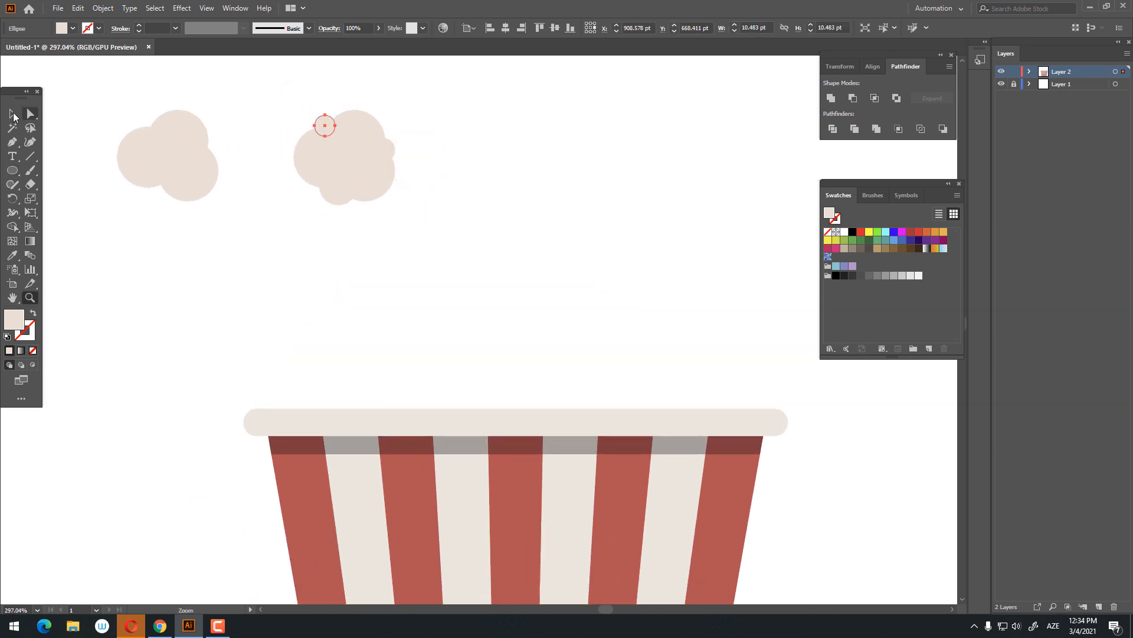
Merge the three small circles with the popcorn shape beneath them using Pathfinder Unite
click(12, 114)
drag(335, 132, 382, 209)
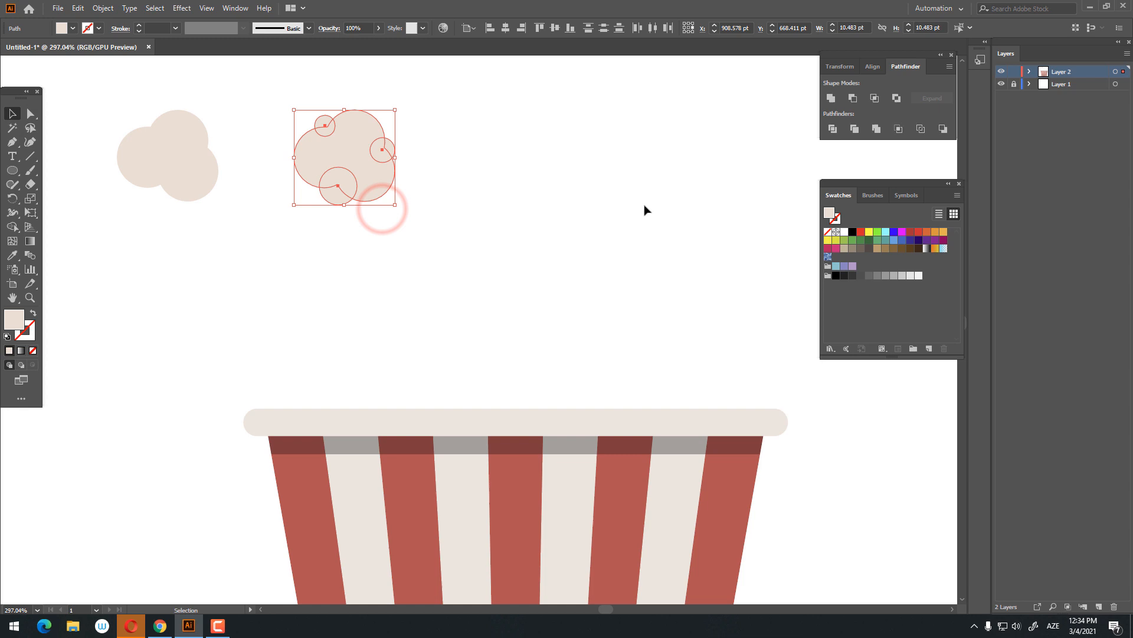
click(831, 98)
drag(400, 137, 402, 138)
click(11, 170)
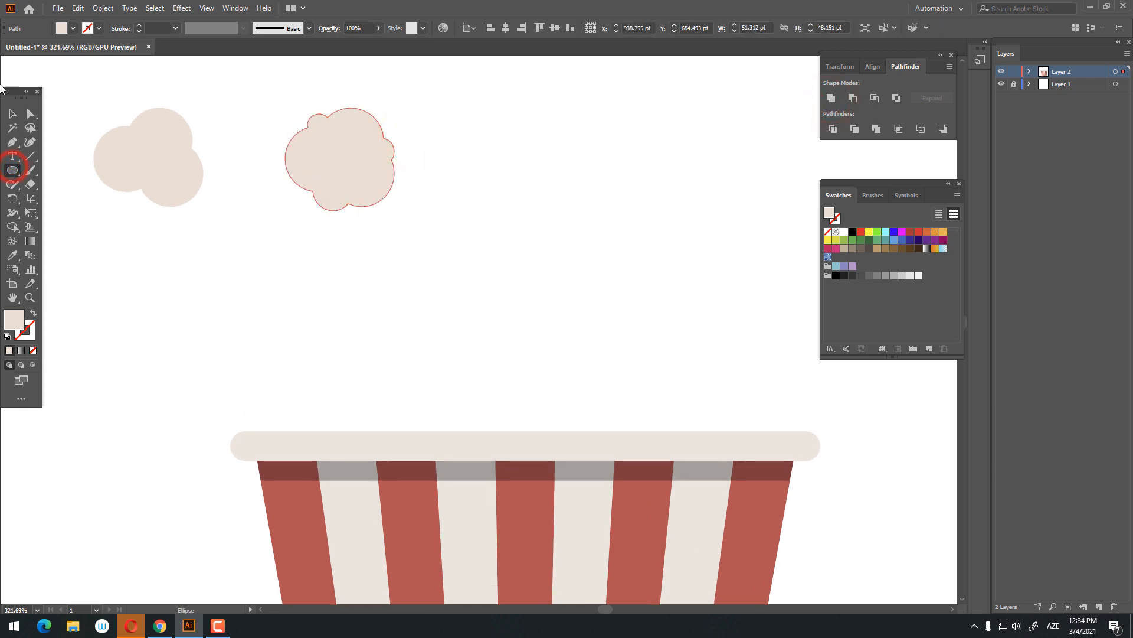
Paste a copy of the united popcorn shape in front, shrunk about its centre to about 22 × 21 pt and filled with D6B8A7
click(77, 7)
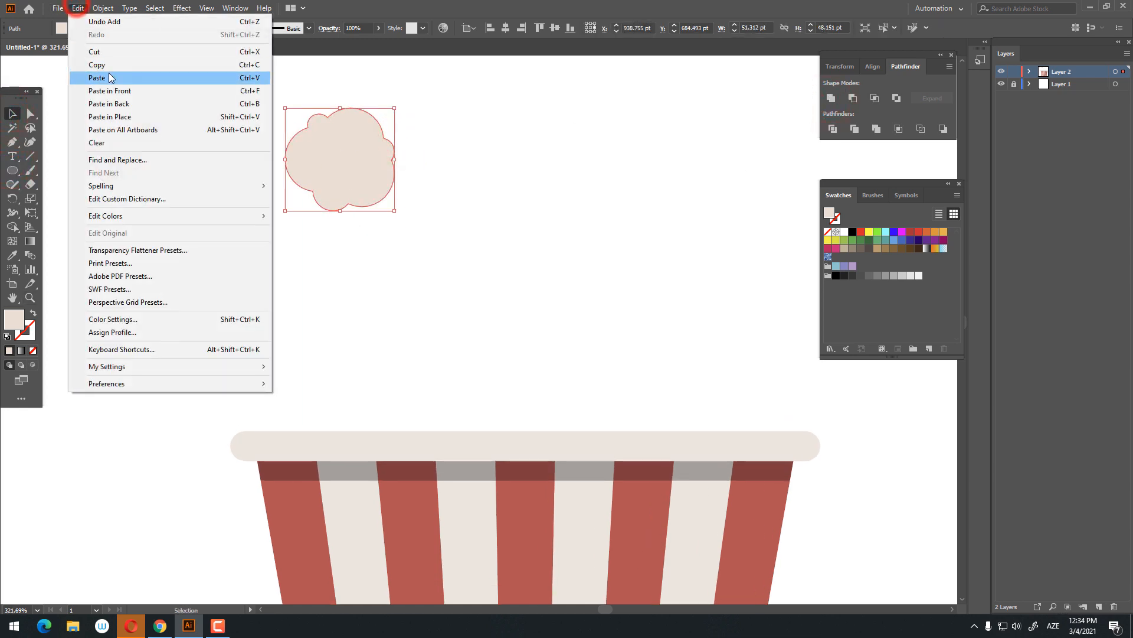
click(97, 65)
click(77, 7)
click(136, 91)
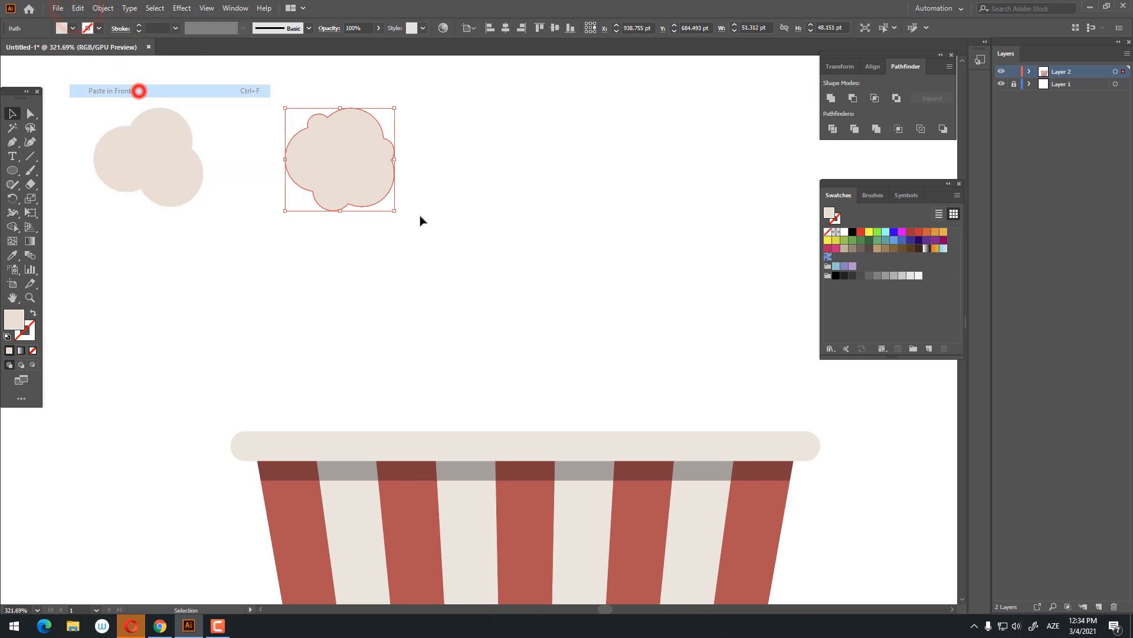
drag(394, 210, 367, 188)
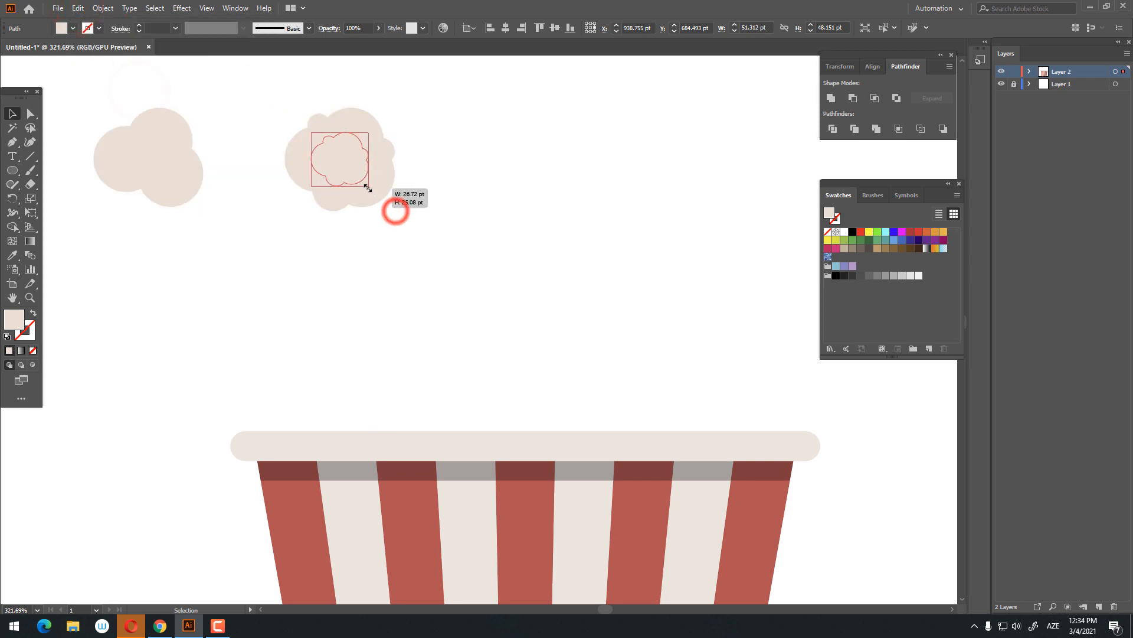
double_click(22, 320)
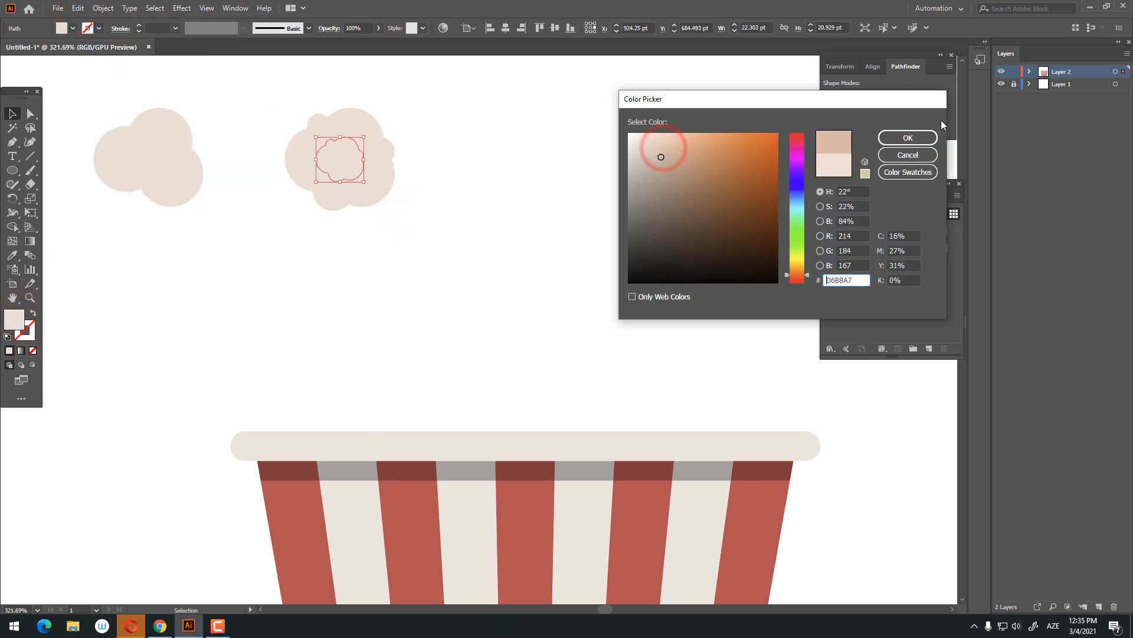
click(908, 138)
Shrink the inner popcorn shape about its centre to about 15.5 × 14.6 pt and recolour it a more golden tan
key(z)
drag(357, 159, 472, 195)
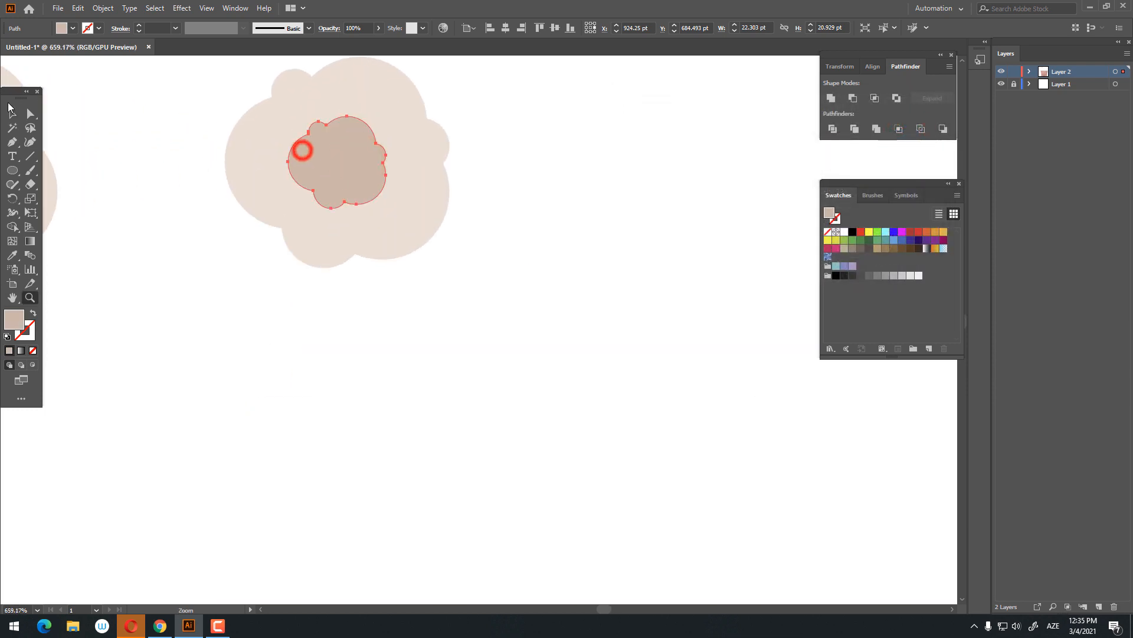
click(11, 112)
drag(387, 207, 386, 204)
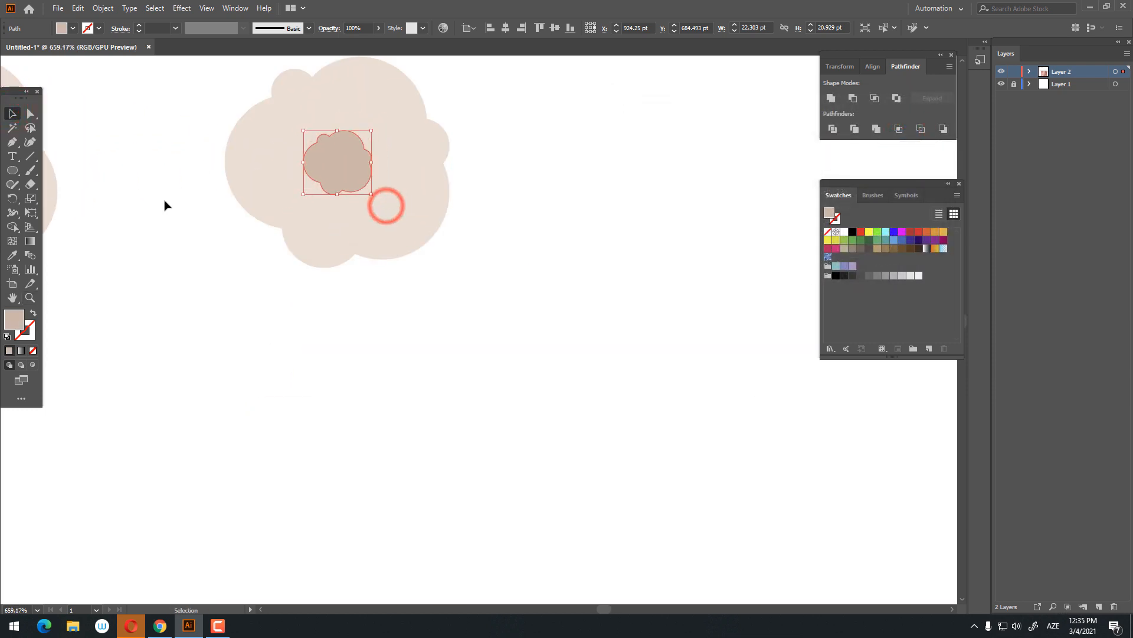
double_click(15, 319)
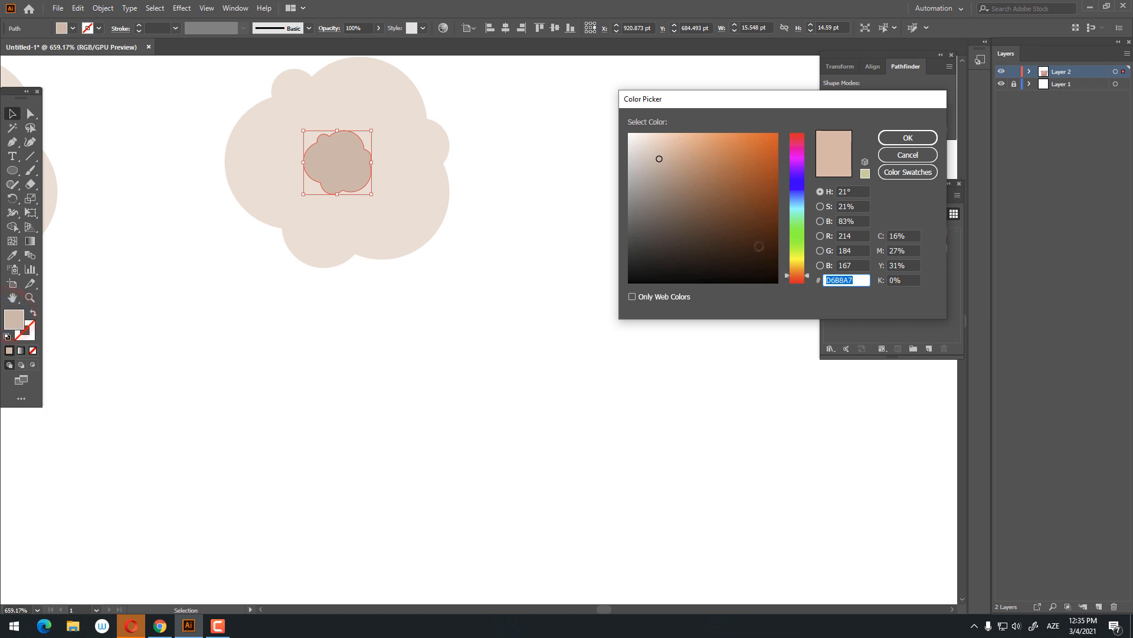
drag(799, 277, 799, 270)
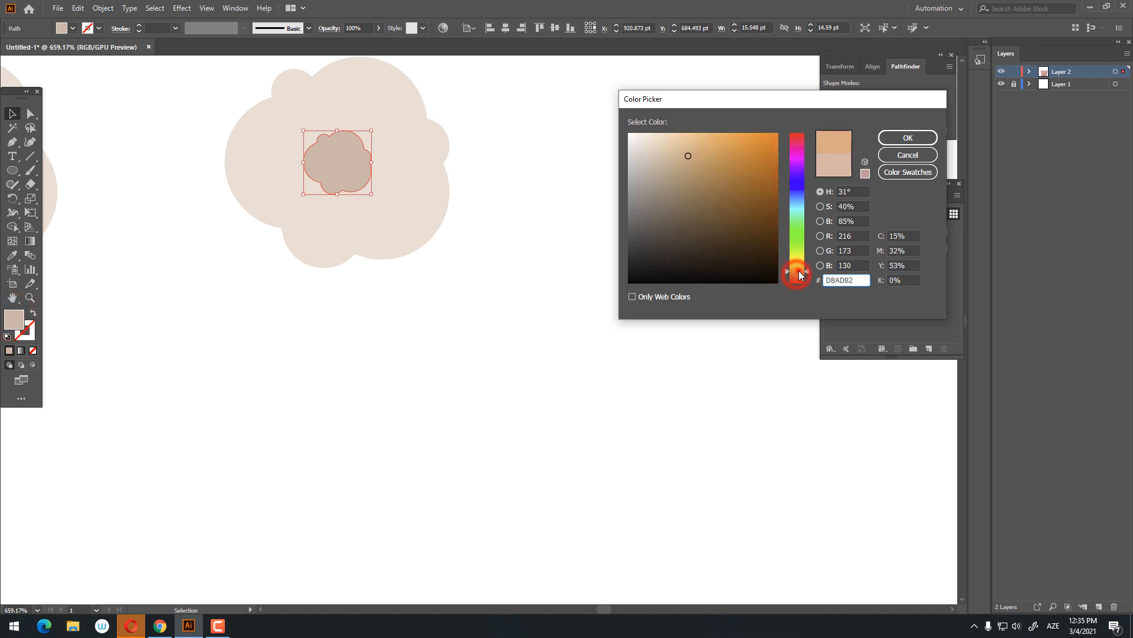
click(908, 138)
key(z)
drag(419, 181, 265, 214)
ctrl+click(458, 294)
Unlock Layer 1, fill its background rectangle with a medium brown swatch and lock the layer again
drag(231, 134, 304, 159)
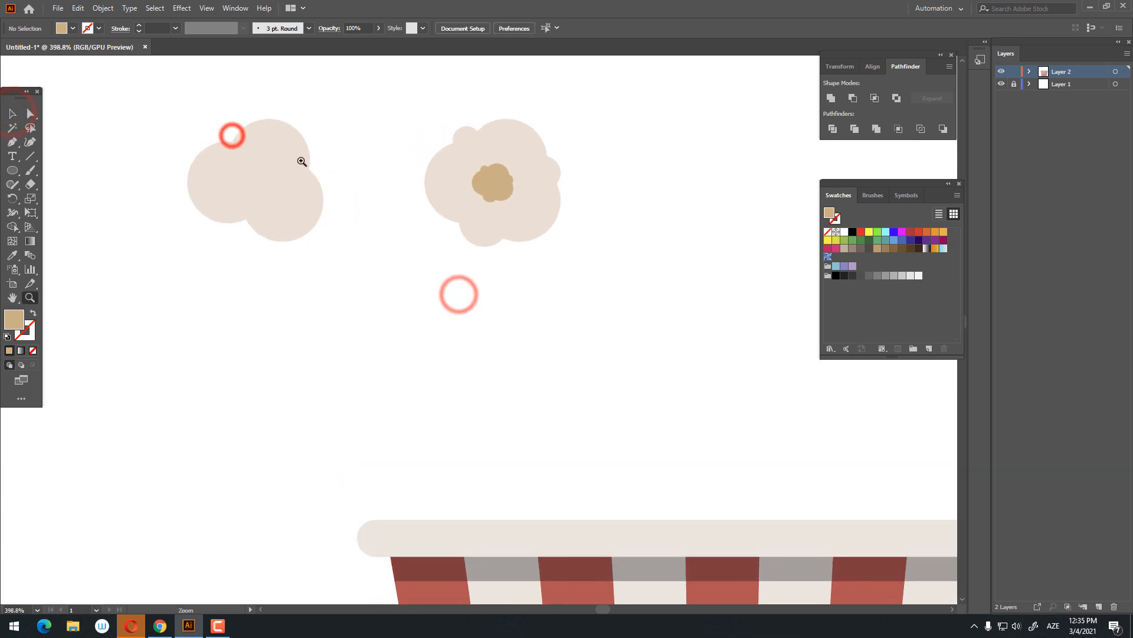
key(z)
alt+click(417, 273)
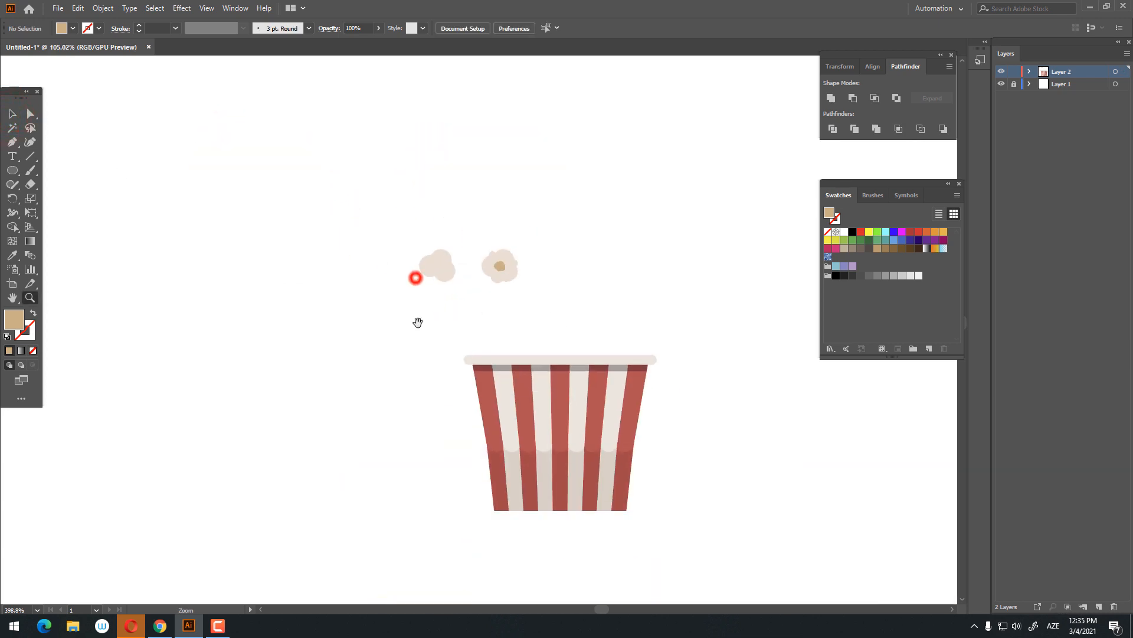
alt+click(468, 344)
click(14, 114)
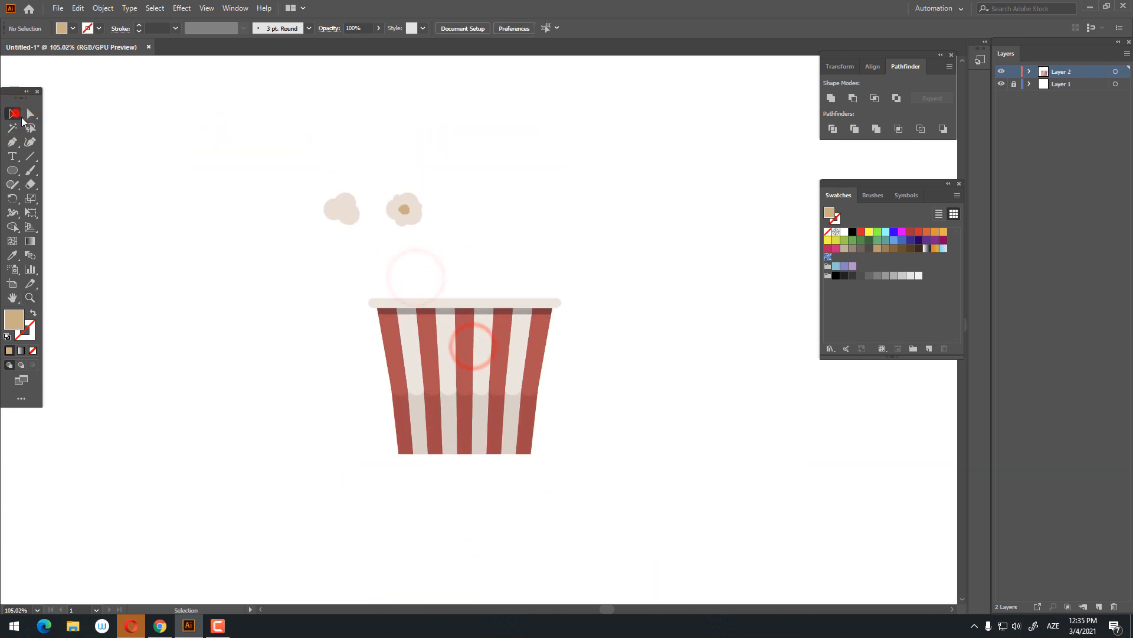
click(1013, 86)
click(688, 228)
click(903, 276)
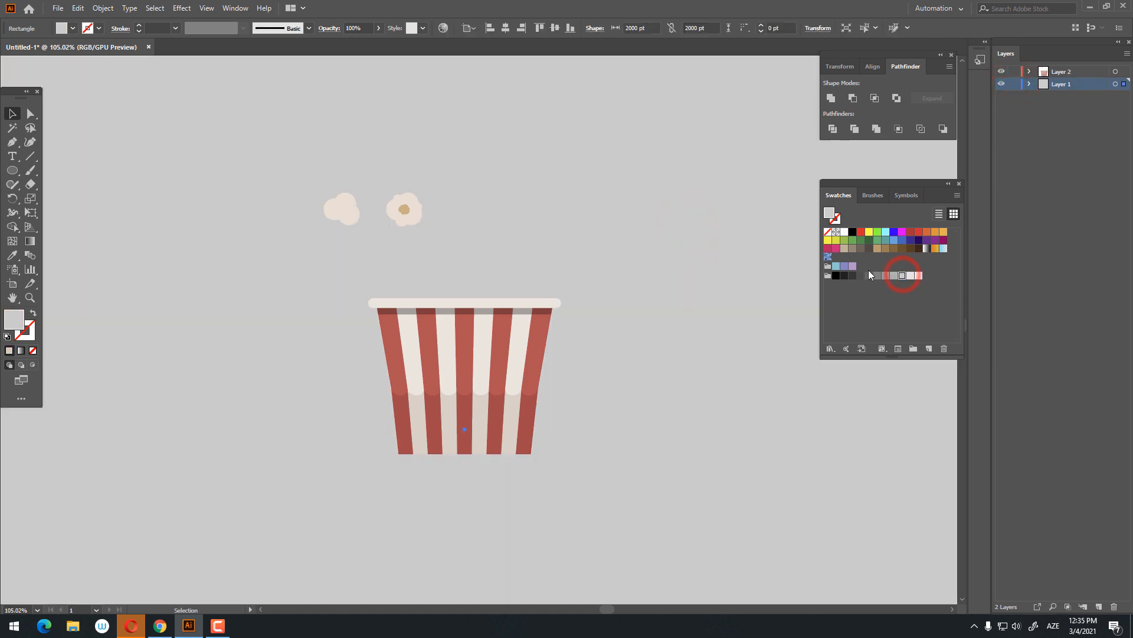
click(886, 249)
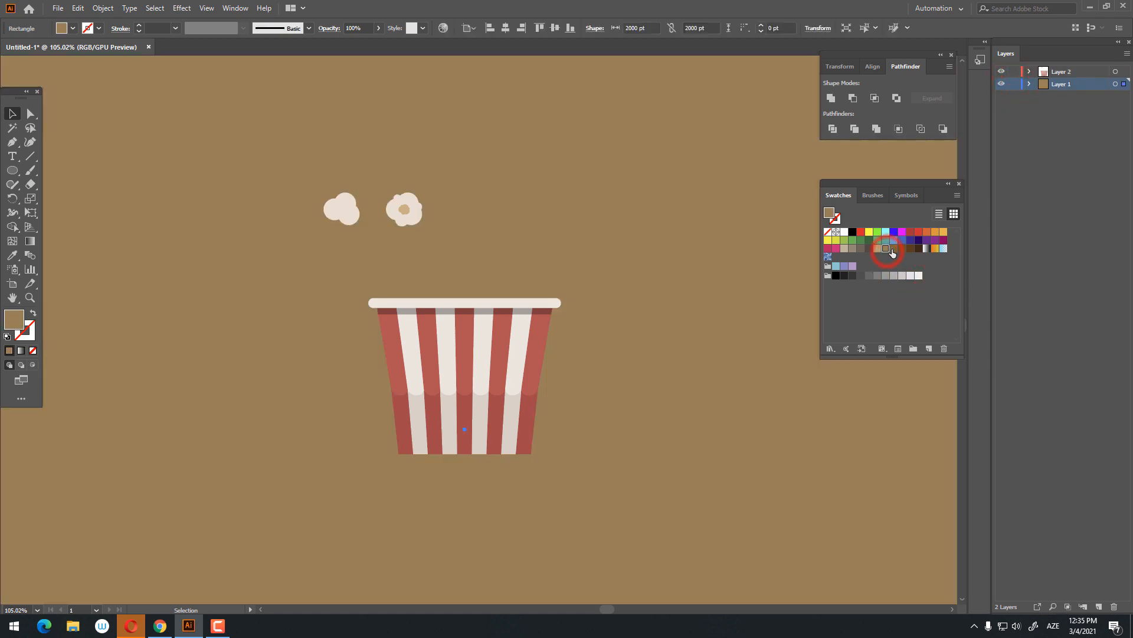
click(1014, 84)
Paste a copy of the plain three-lobed popcorn shape in front and enlarge it about its centre to about 61 × 55 pt
key(z)
click(384, 222)
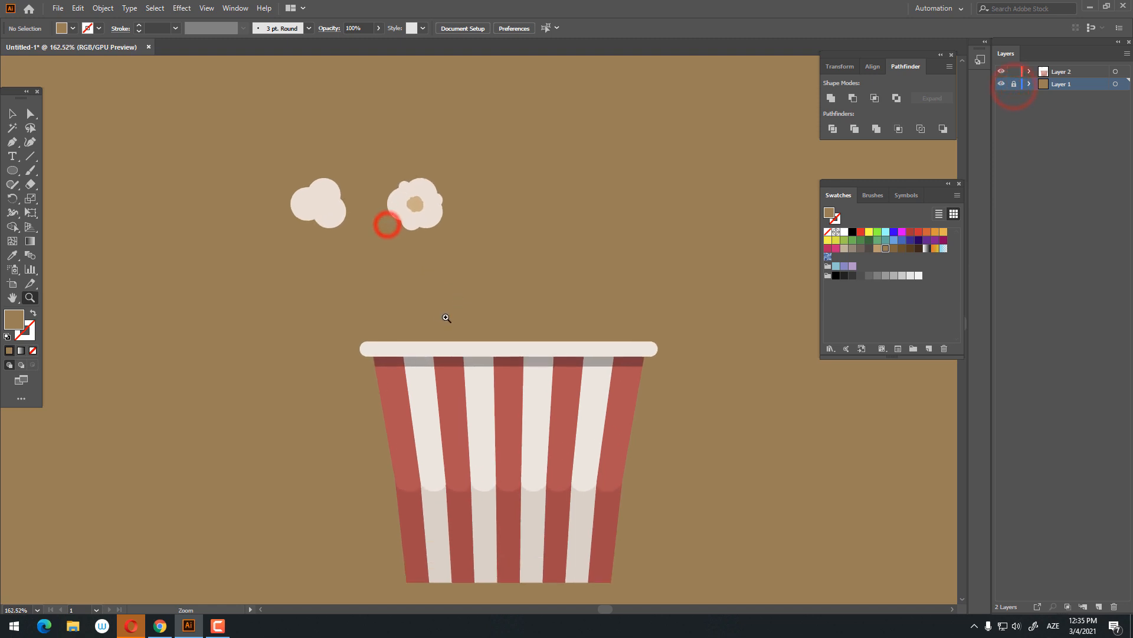
click(424, 290)
click(345, 183)
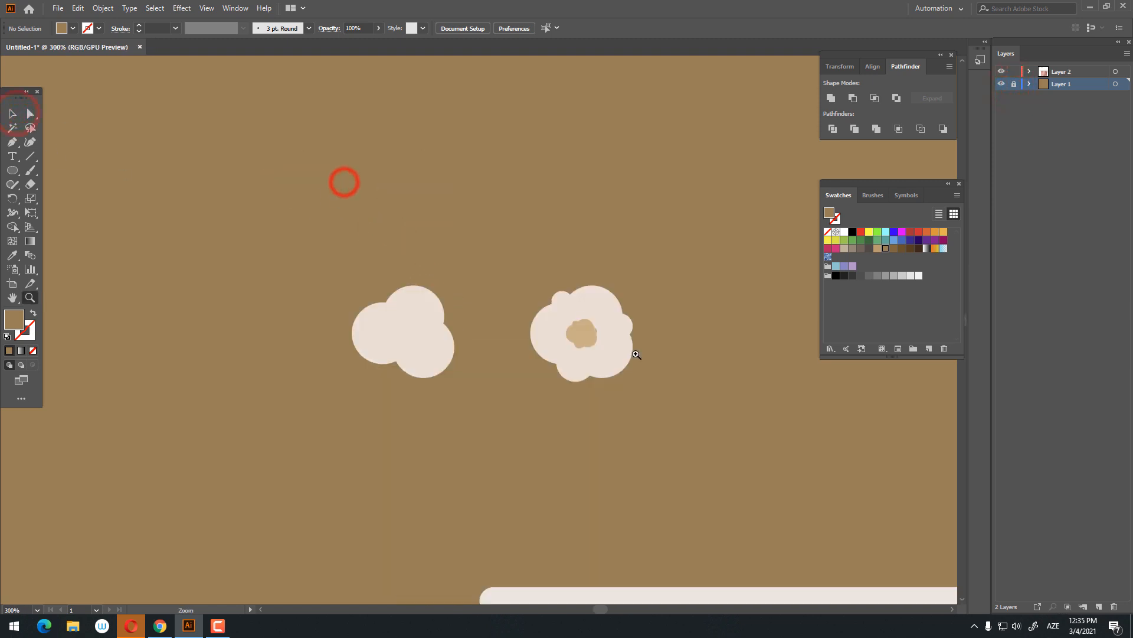
drag(635, 354, 656, 356)
drag(612, 374, 508, 278)
drag(527, 291, 367, 248)
drag(470, 273, 447, 281)
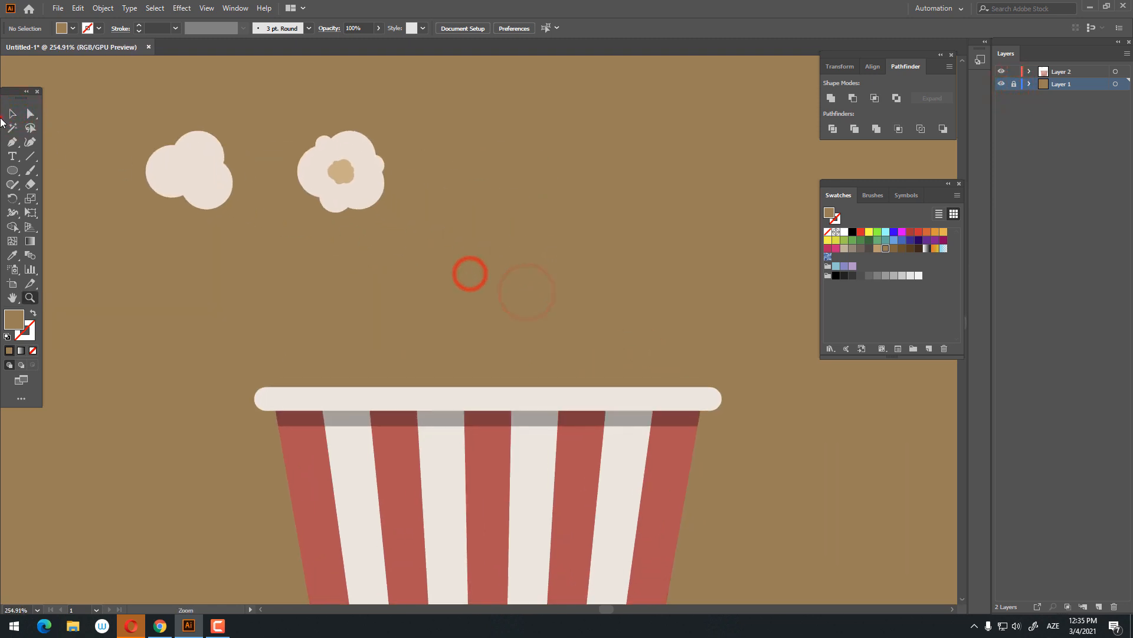
click(209, 183)
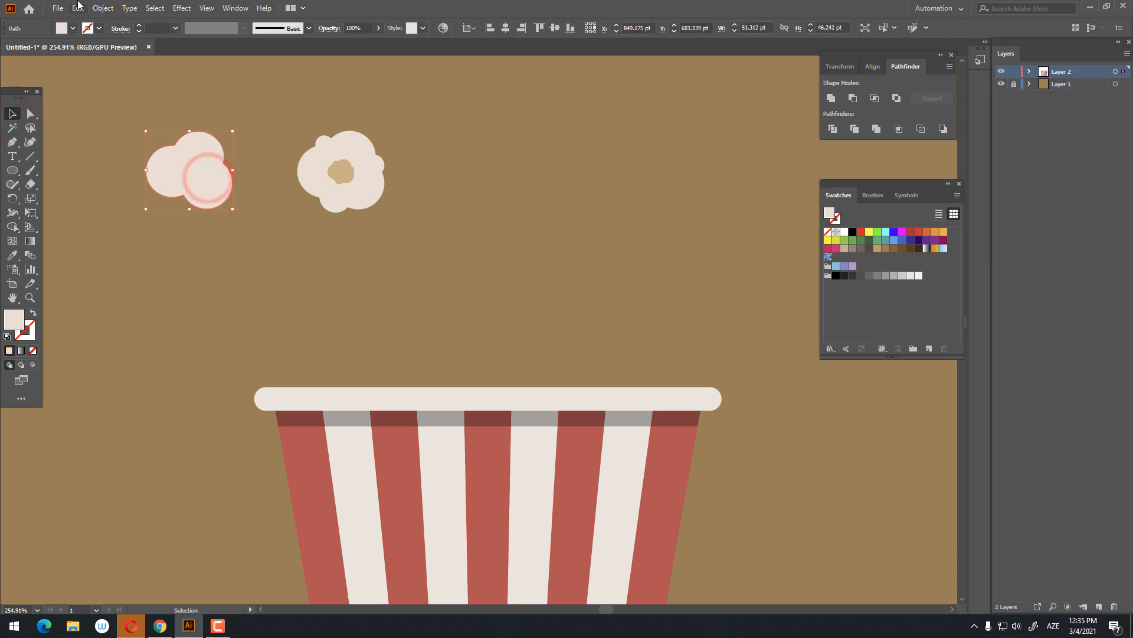
click(78, 8)
click(106, 65)
click(78, 9)
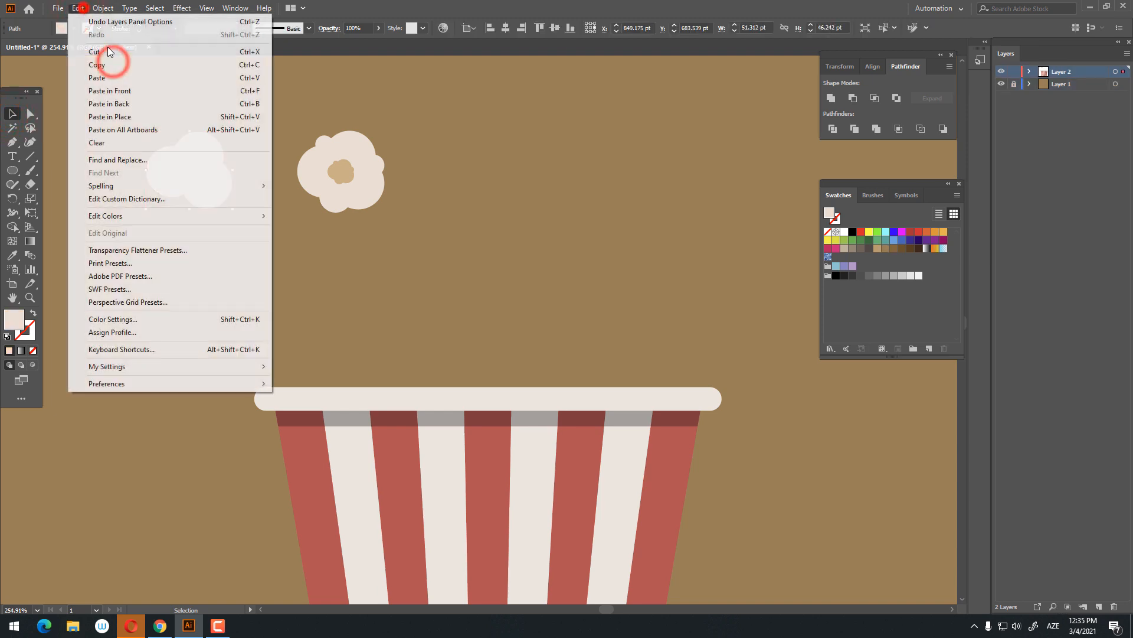
click(110, 91)
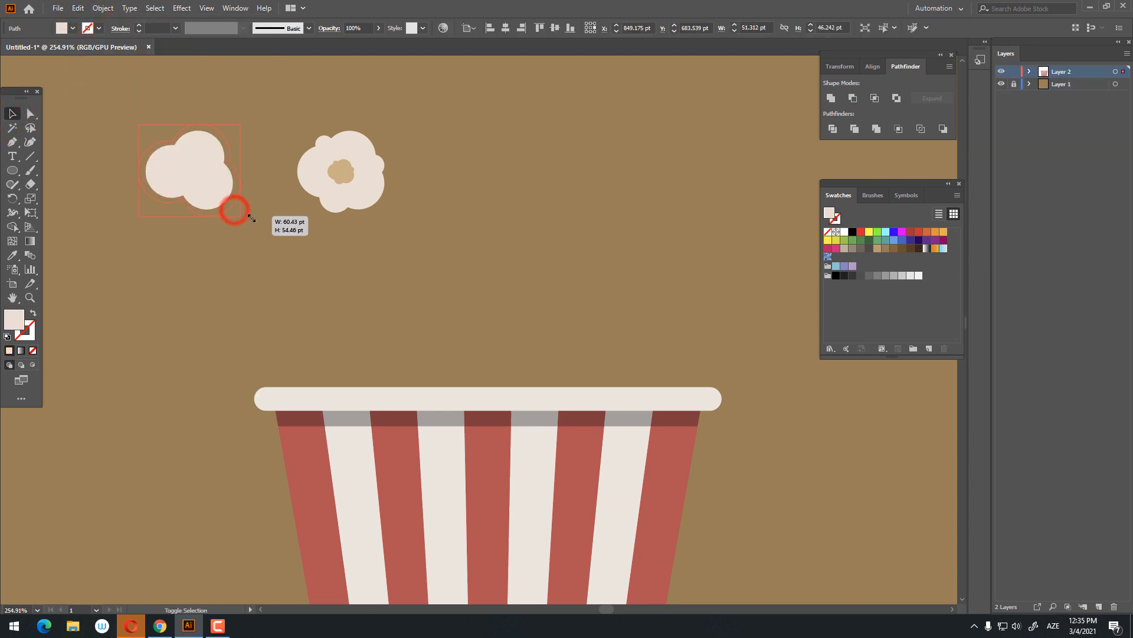
drag(251, 218, 252, 220)
Send the enlarged three-lobed copy to the back and fill it with the lightest grey swatch
right_click(230, 193)
click(299, 391)
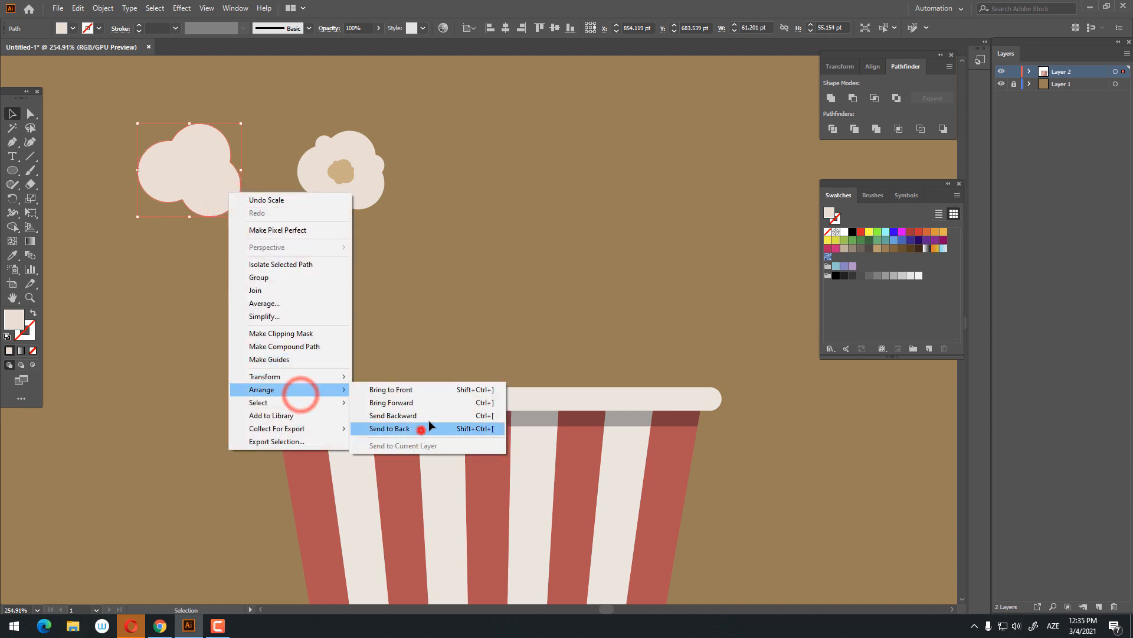
click(422, 428)
Shrink the beige inner shape of the three-lobed popcorn proportionally about its centre to widen the off-white border around it
click(342, 251)
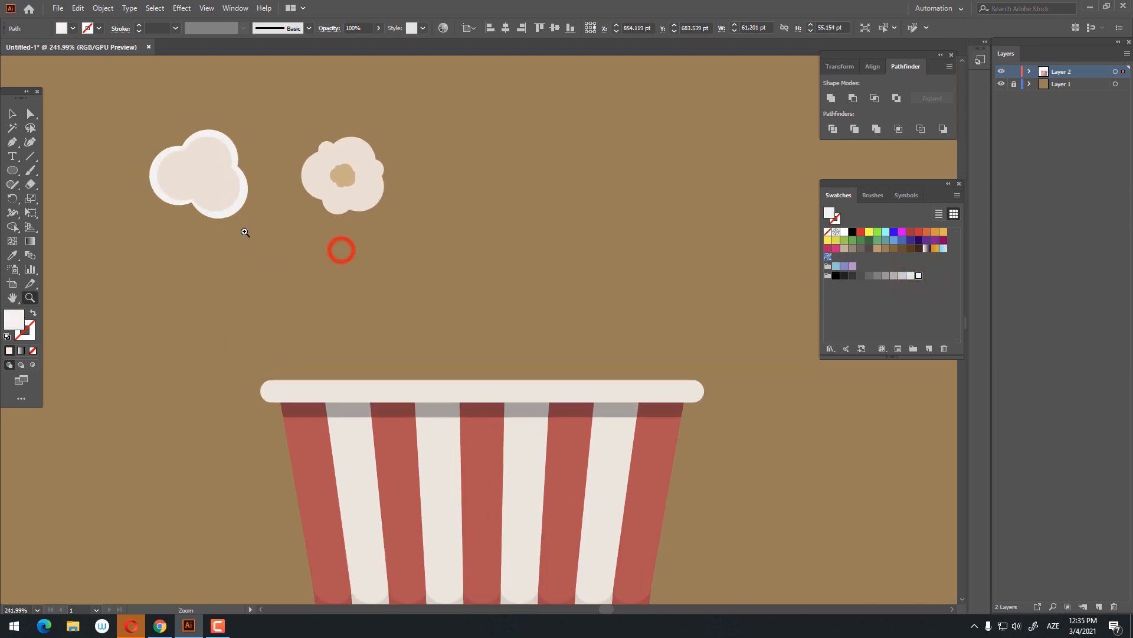
click(94, 98)
click(233, 193)
click(12, 113)
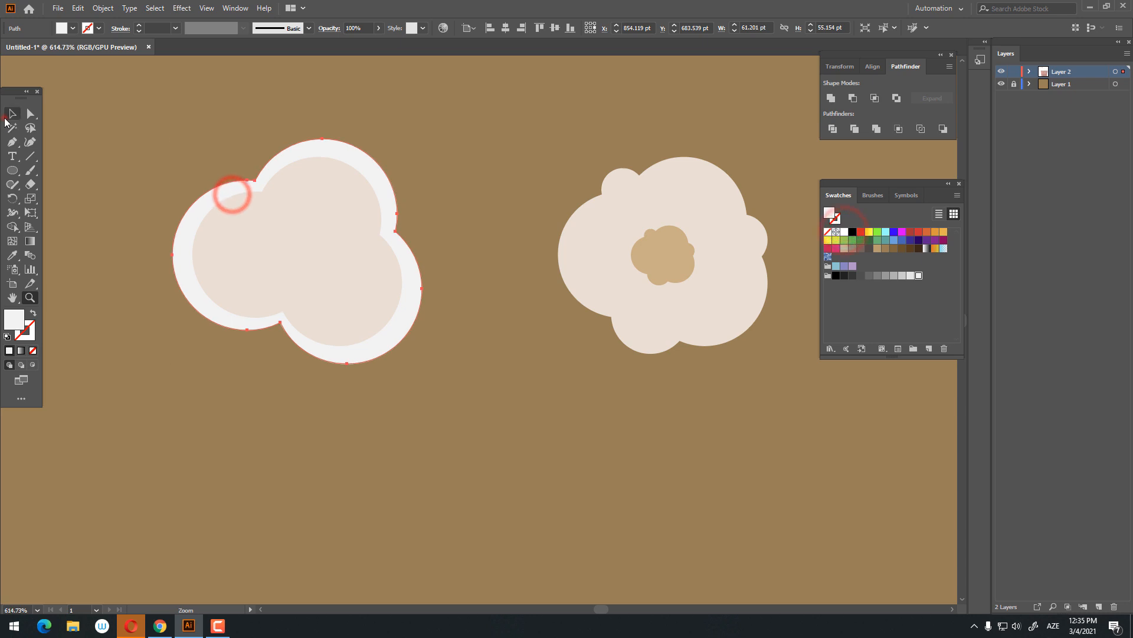
click(369, 282)
drag(403, 348, 384, 330)
click(521, 330)
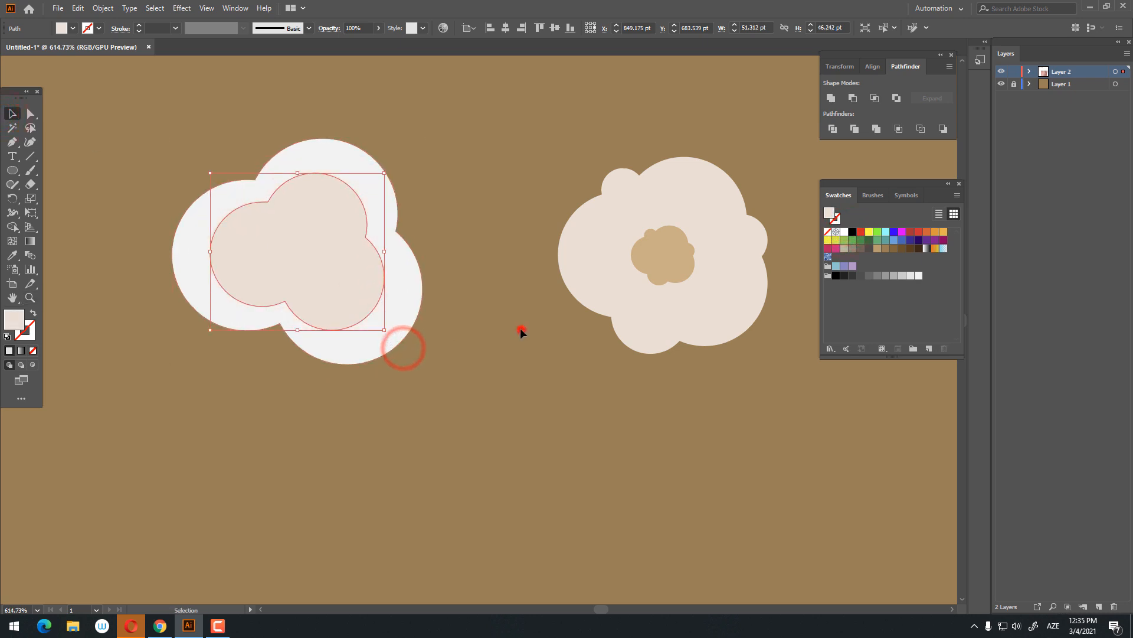
Paste a copy of the beige popcorn shape with the tan centre in front and enlarge it about its centre to about 72 × 67 pt
key(z)
drag(435, 301, 250, 210)
drag(253, 182, 242, 183)
click(309, 199)
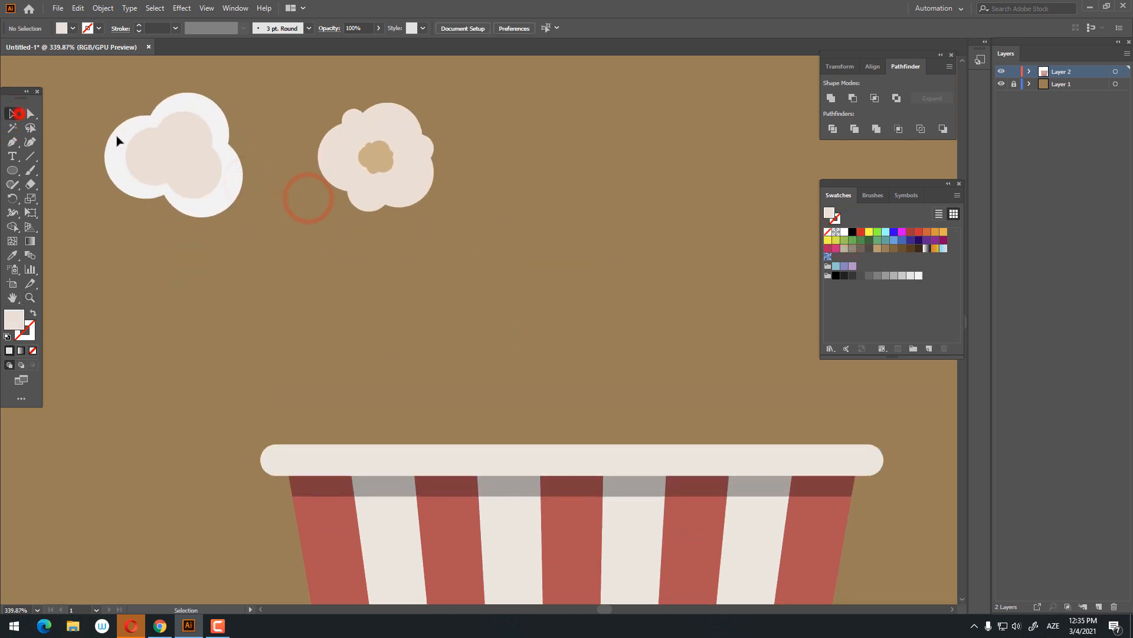
click(418, 199)
click(77, 8)
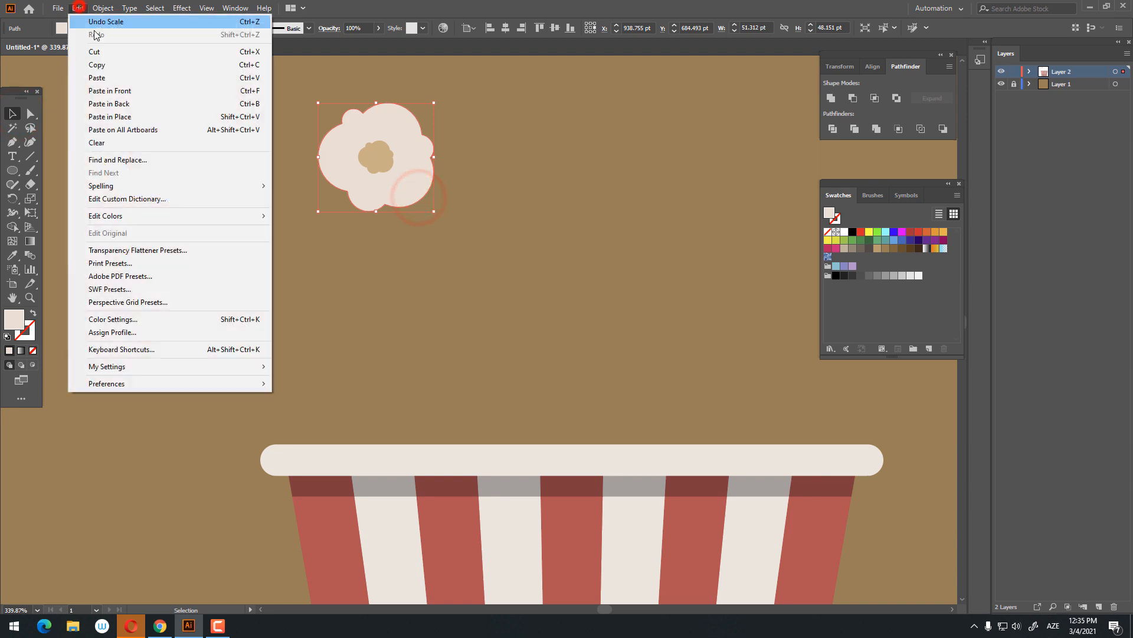
click(108, 63)
click(82, 9)
click(151, 89)
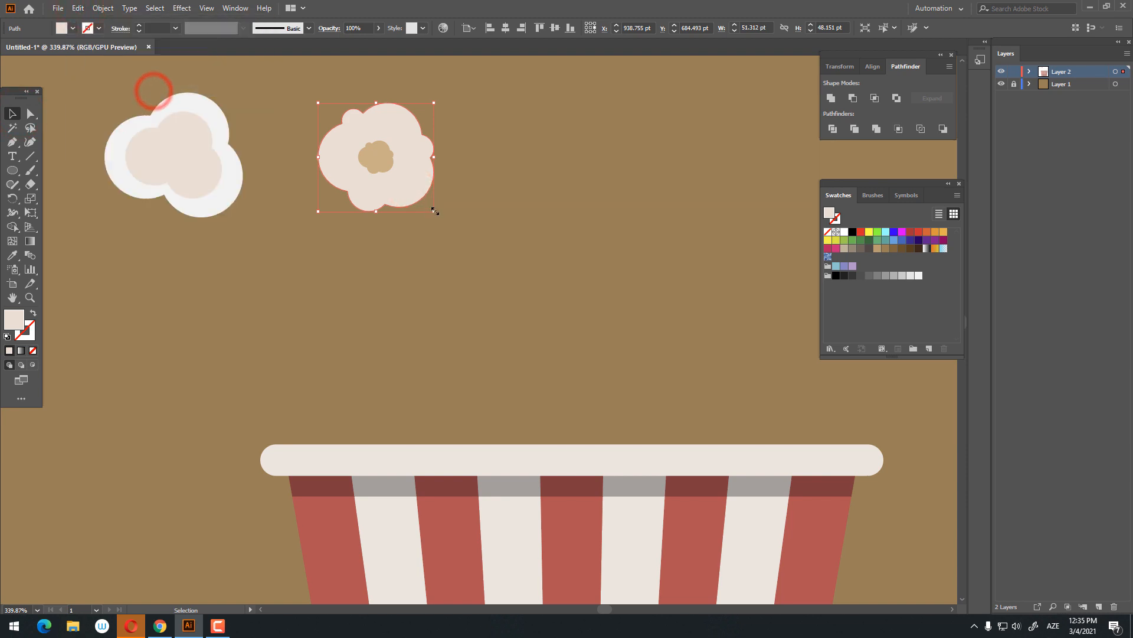
drag(455, 229, 457, 233)
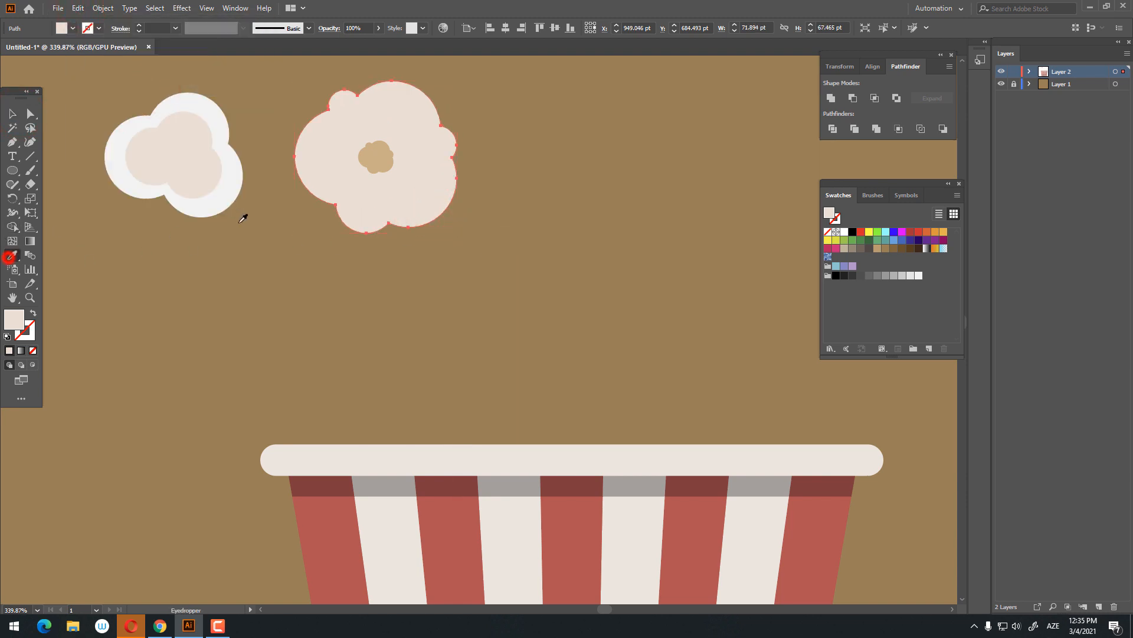
Match the enlarged copy's fill to the other popcorn's off-white border with the Eyedropper and send the copy to the back
click(227, 203)
click(12, 114)
right_click(384, 166)
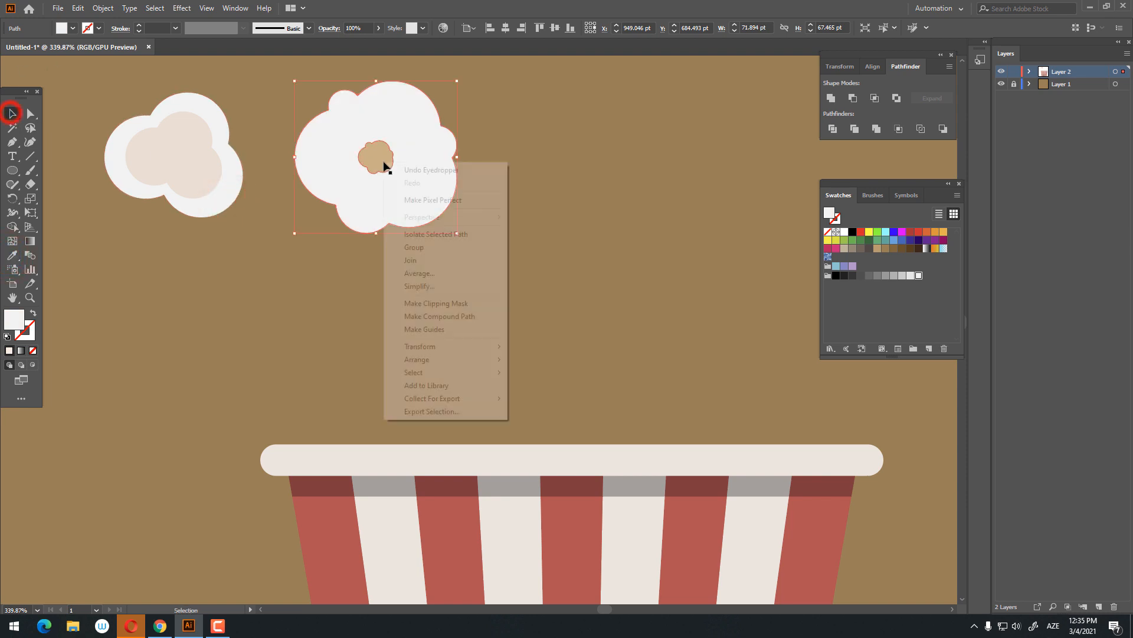
right_click(416, 128)
click(494, 327)
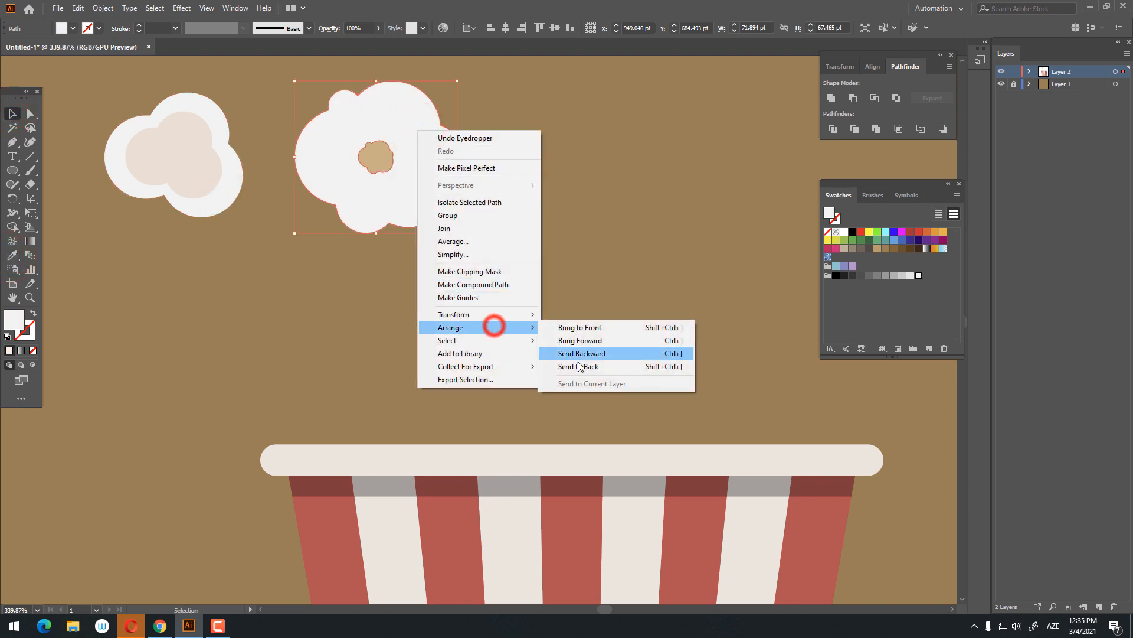
click(576, 363)
click(563, 274)
Group the shapes of the three-lobed popcorn, and group the shapes of the round popcorn with the tan centre separately
key(z)
drag(476, 199, 367, 189)
click(430, 173)
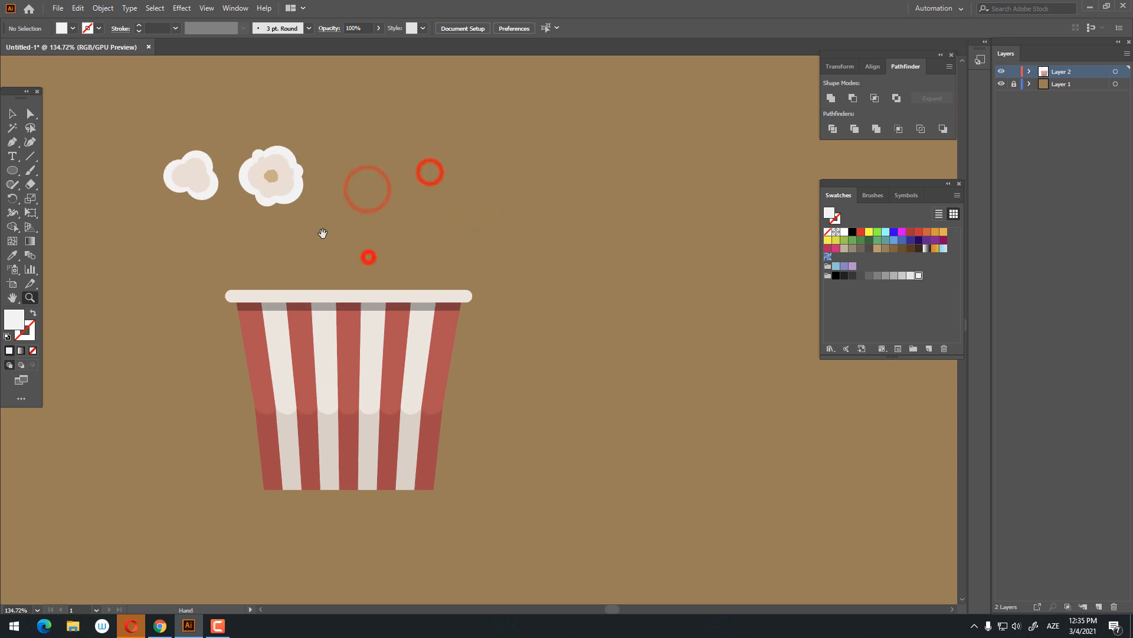
click(12, 113)
drag(189, 221, 189, 187)
right_click(189, 185)
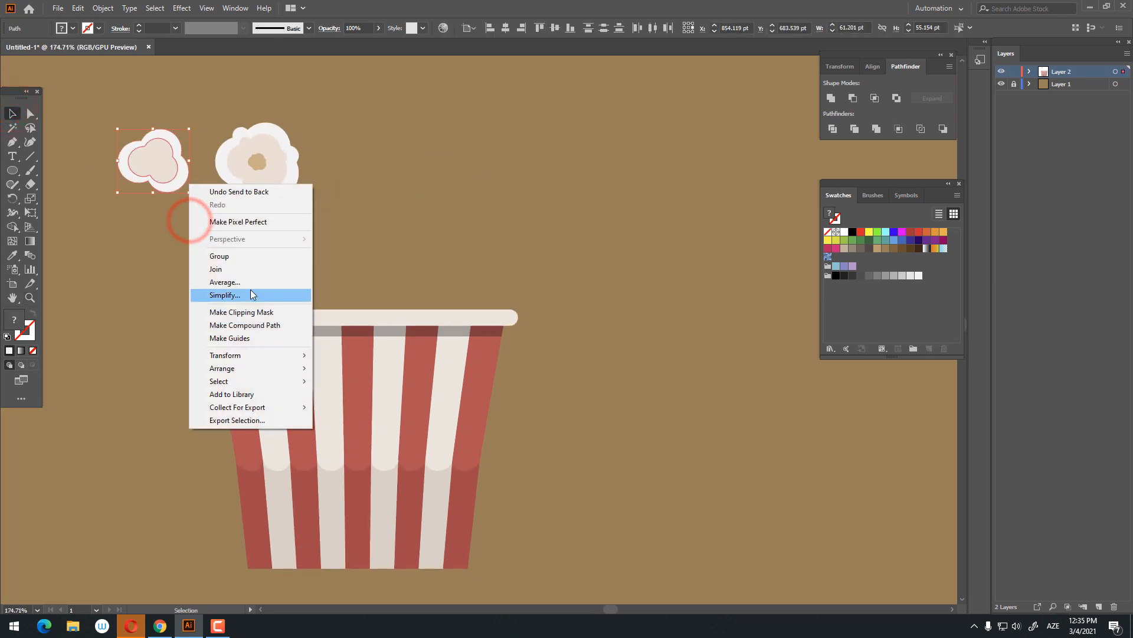
click(241, 255)
right_click(294, 160)
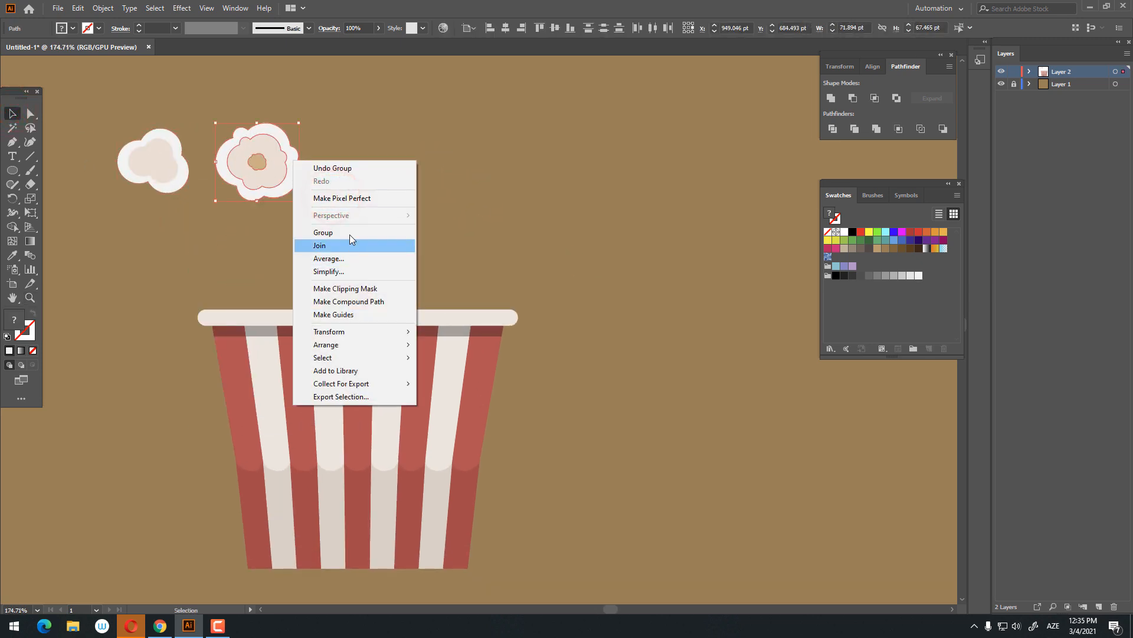
click(347, 232)
Move the three-lobed popcorn to the left end of the bucket rim and place copies of both popcorn pieces beside it
drag(166, 172, 288, 295)
click(326, 267)
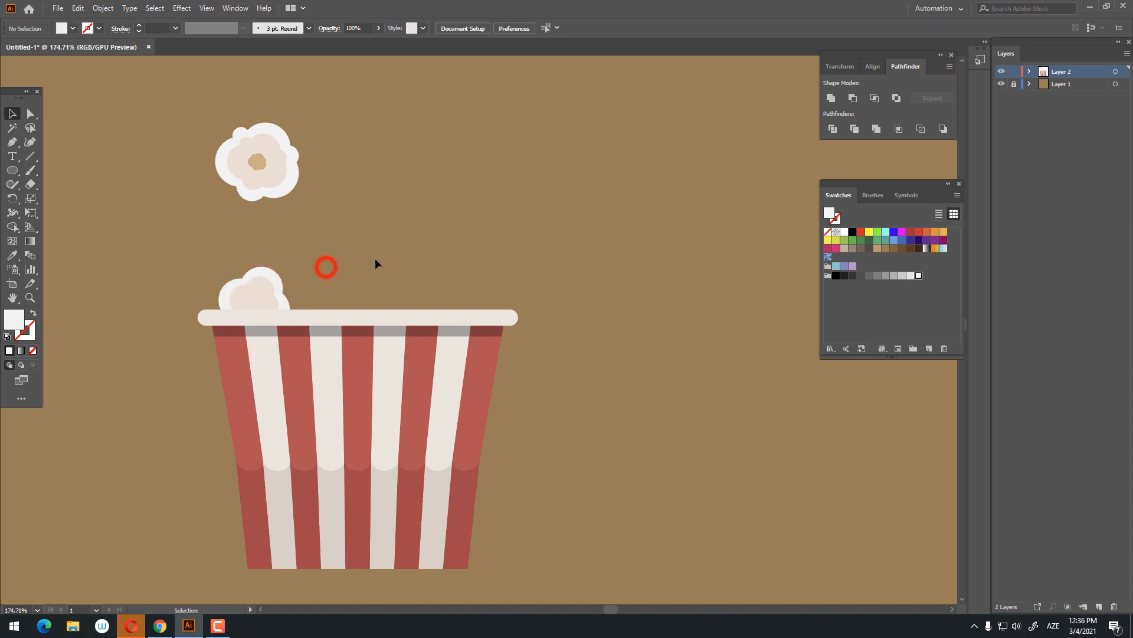
click(275, 284)
drag(271, 165, 330, 297)
click(464, 255)
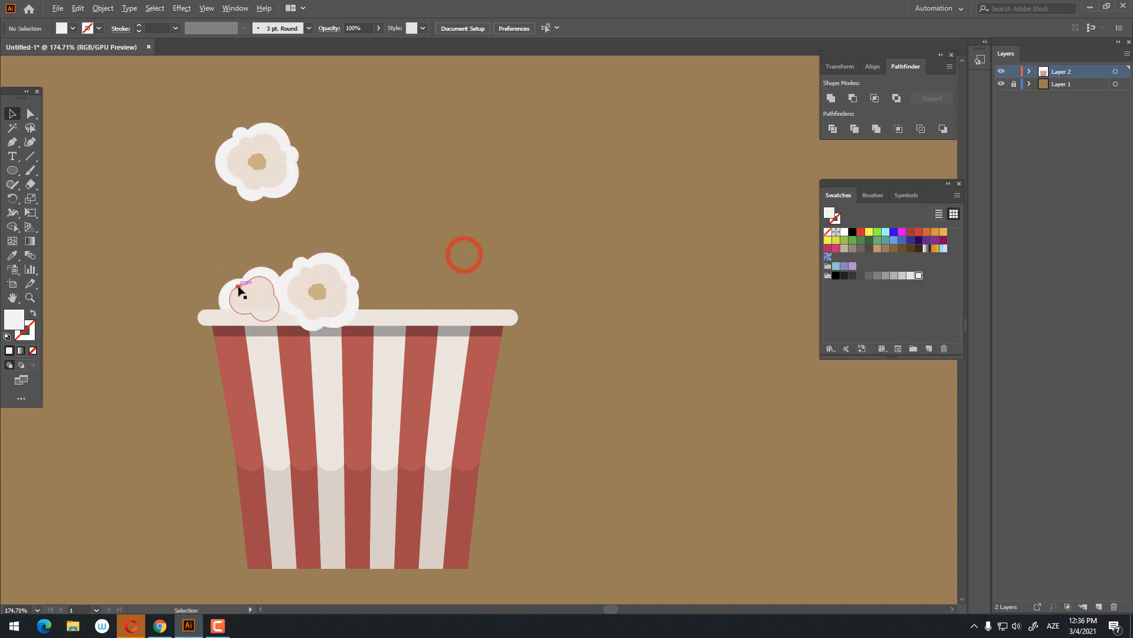
drag(239, 287, 375, 284)
click(489, 290)
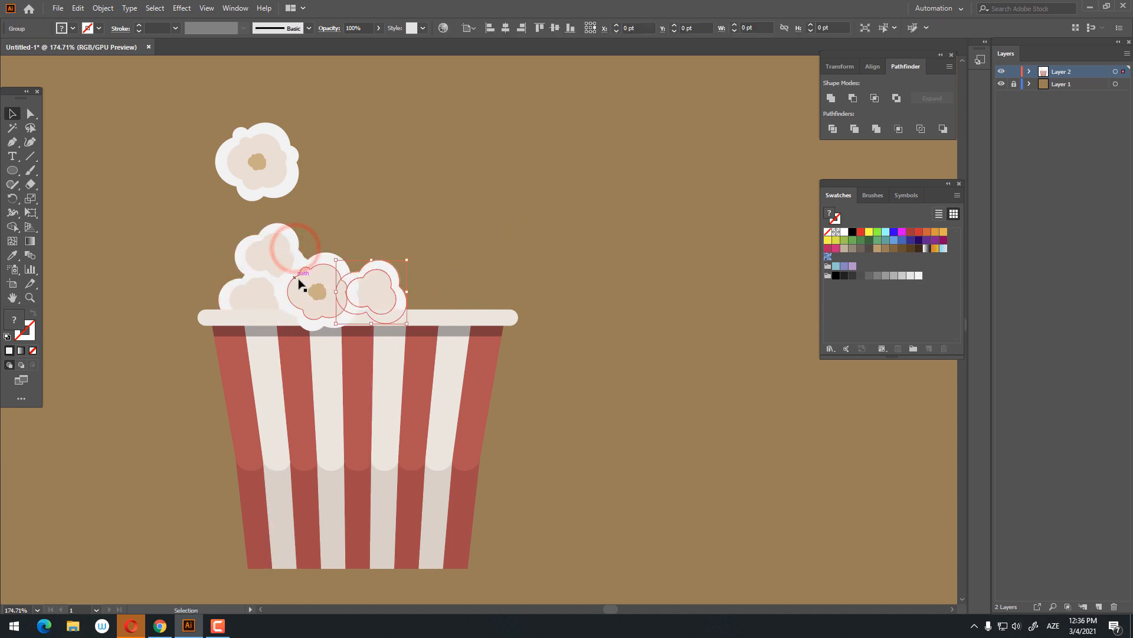
Duplicate the round and three-lobed popcorn into a second row and out to the right end of the rim
drag(304, 278, 346, 231)
drag(363, 232, 436, 271)
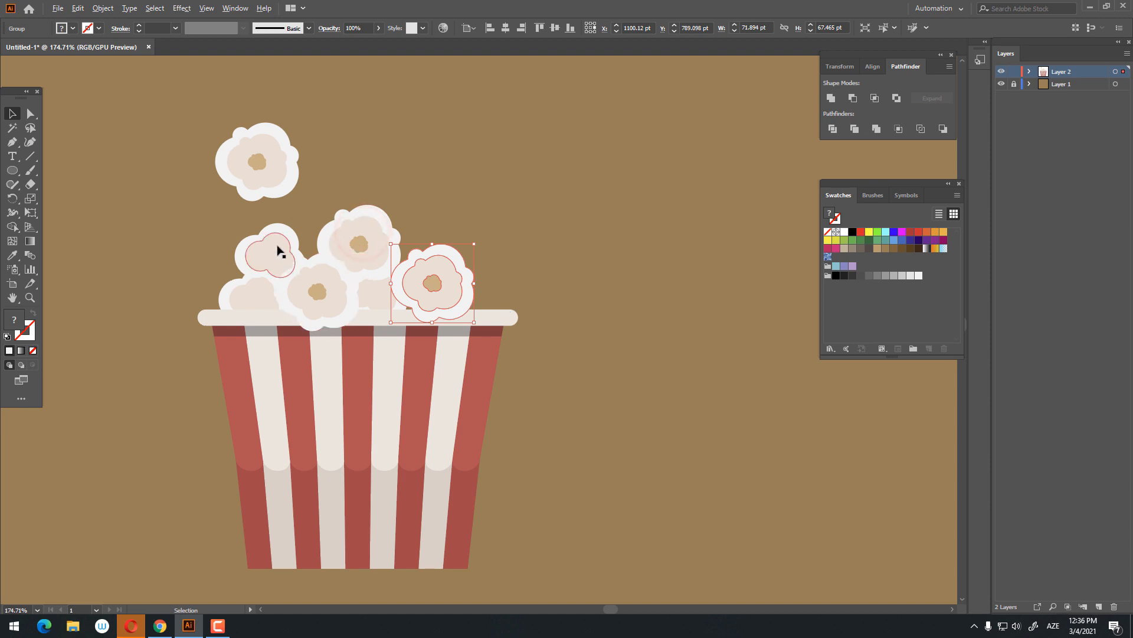
drag(276, 246, 315, 232)
click(607, 288)
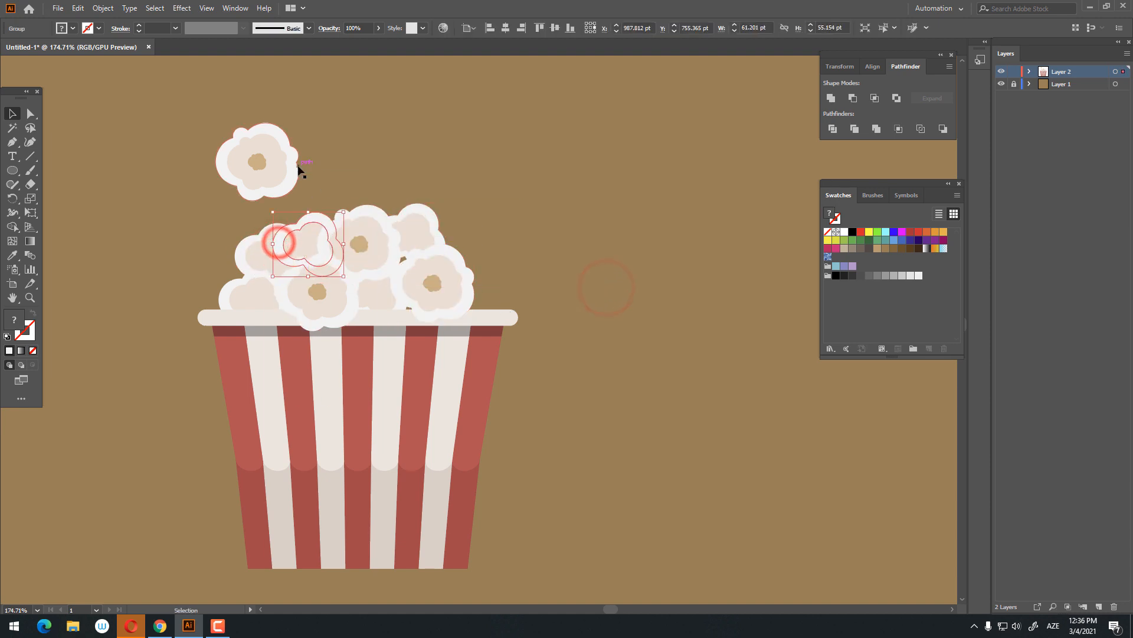
drag(298, 166, 512, 272)
click(575, 290)
click(652, 308)
Add another three-lobed popcorn copy in the upper row, just right of the round piece
key(z)
mouse_move(605, 318)
mouse_down()
mouse_move(487, 335)
mouse_move(590, 322)
mouse_up()
drag(505, 320, 560, 319)
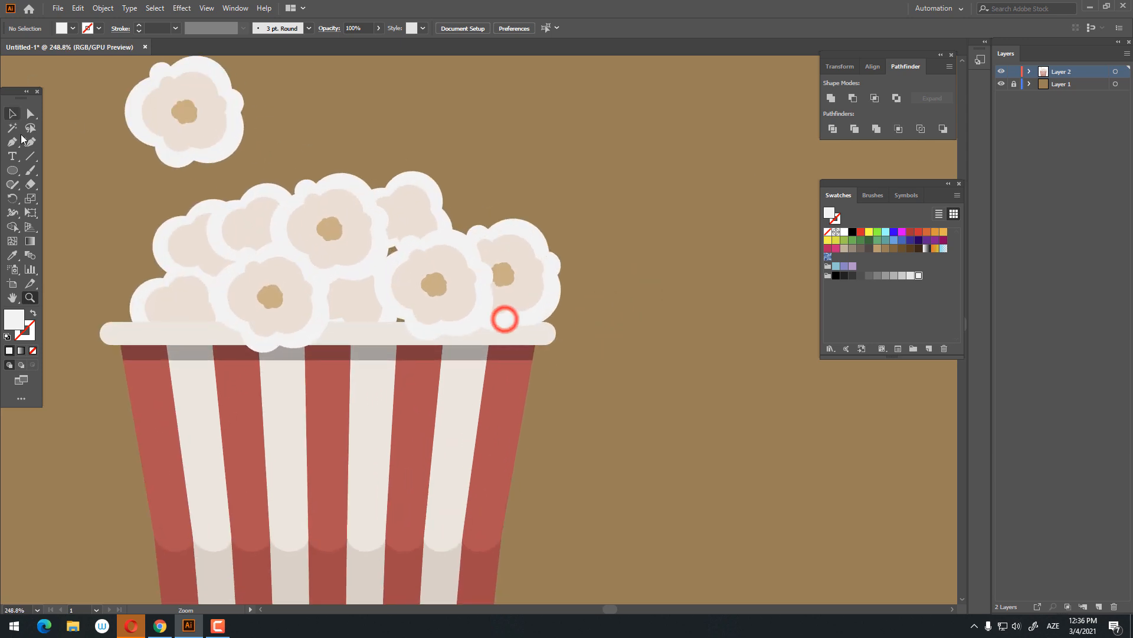
drag(254, 226, 360, 208)
click(594, 210)
key(z)
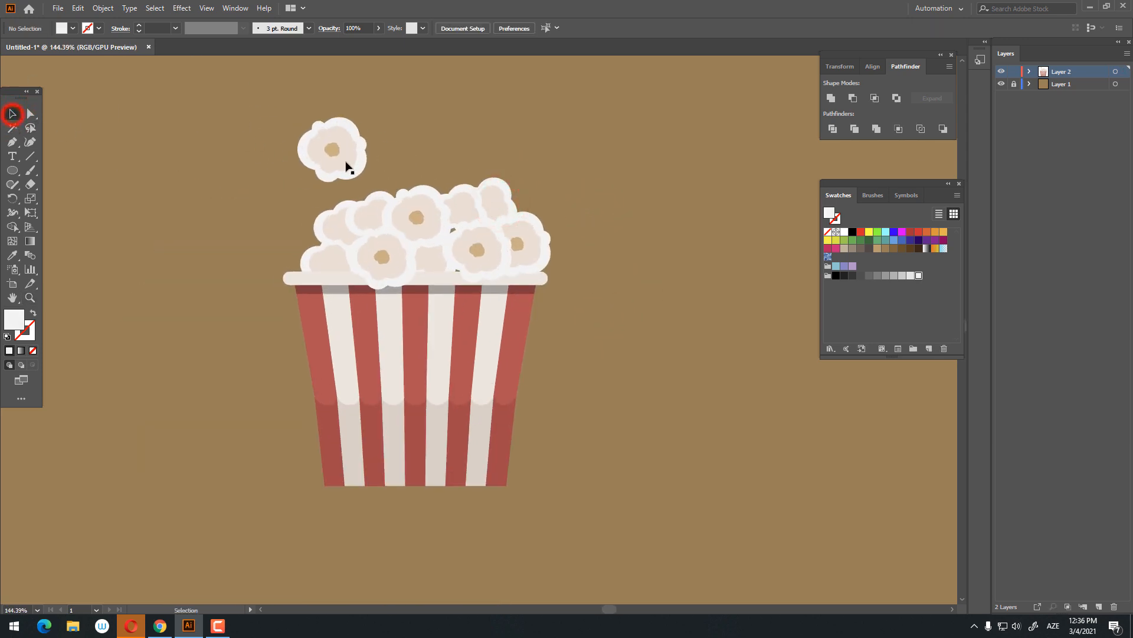
Move the spare round popcorn away from the bucket and send the whole popcorn pile behind the bucket rim
drag(312, 156, 105, 116)
drag(588, 261, 275, 188)
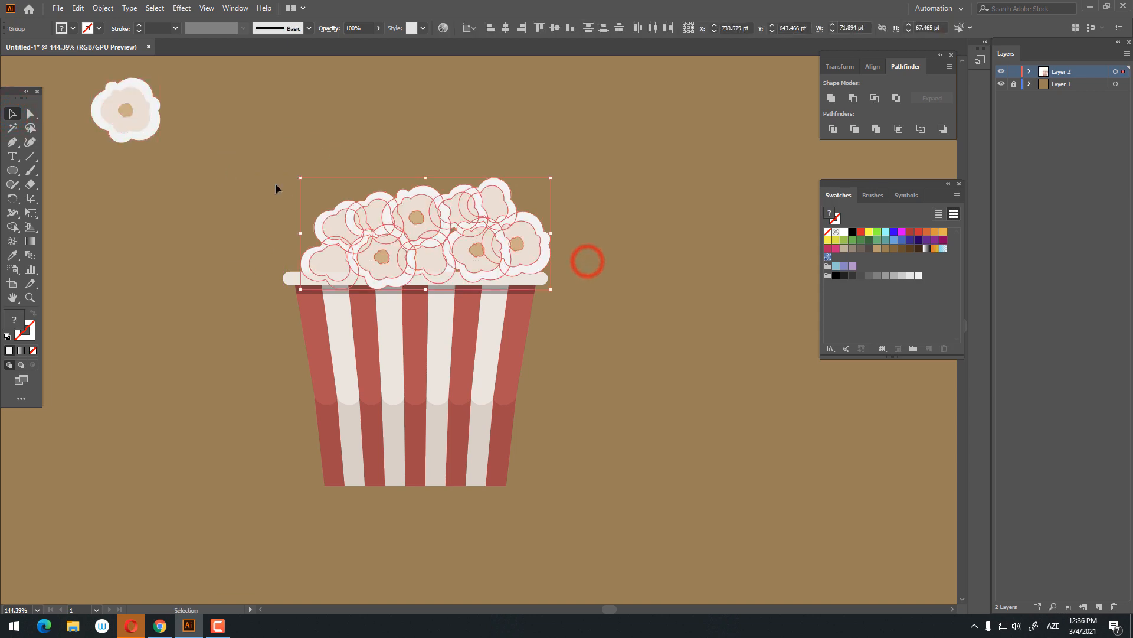
right_click(453, 239)
click(554, 369)
click(587, 410)
click(627, 380)
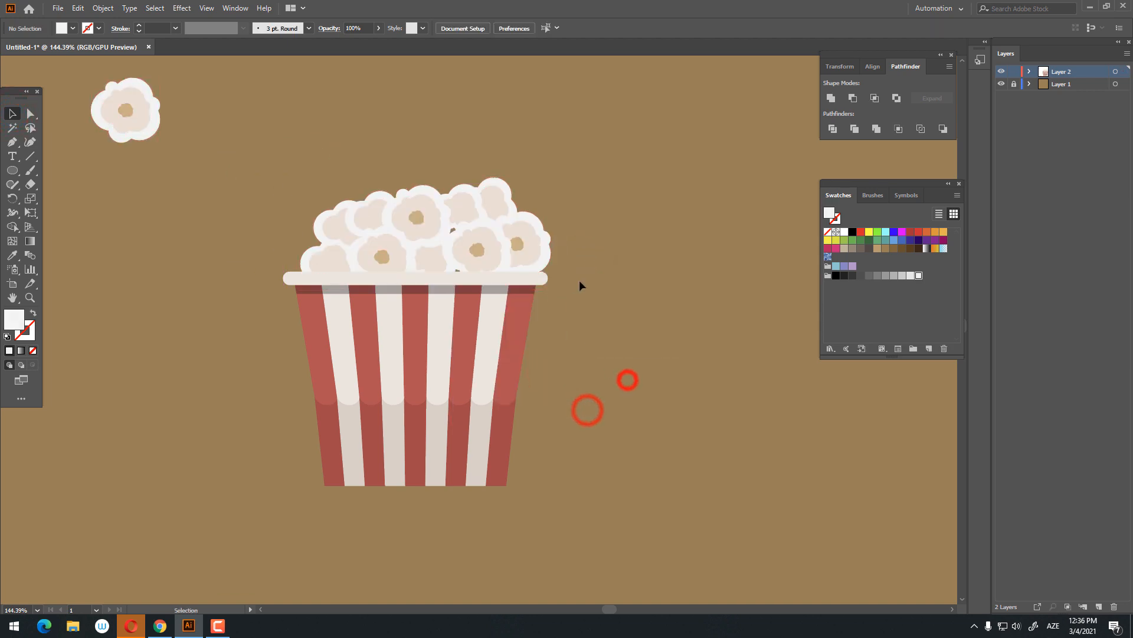
Stack copies of the round and three-lobed popcorn on top of the pile to build a pointed peak
key(z)
mouse_move(571, 278)
mouse_down()
mouse_move(418, 273)
mouse_move(562, 291)
mouse_up()
drag(494, 254, 390, 170)
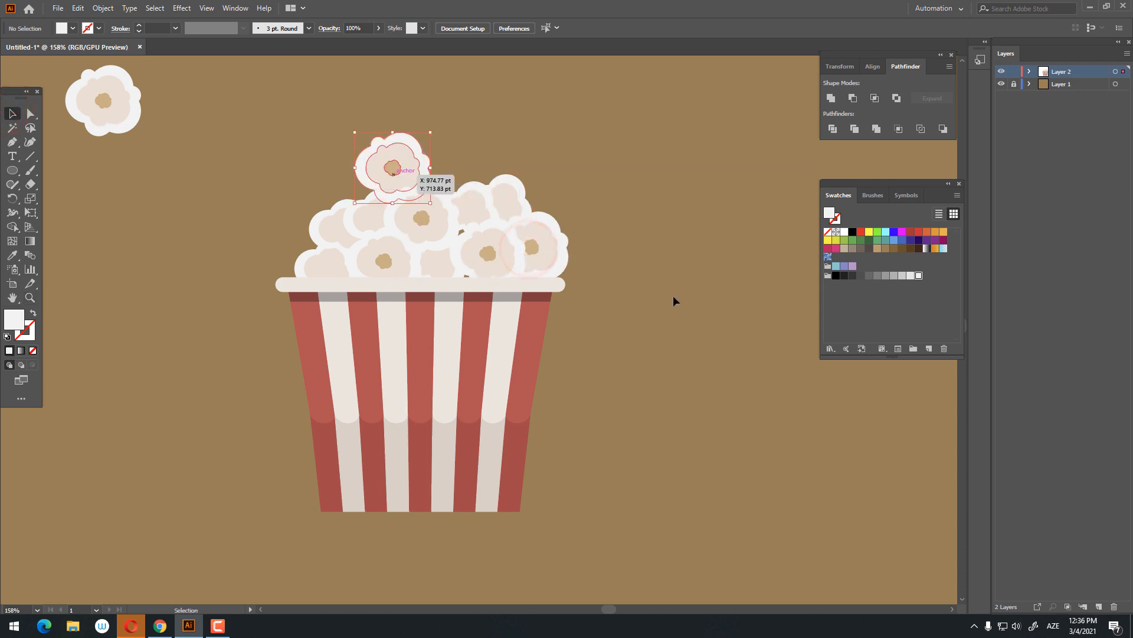
key(z)
drag(692, 306, 536, 298)
drag(438, 202, 501, 261)
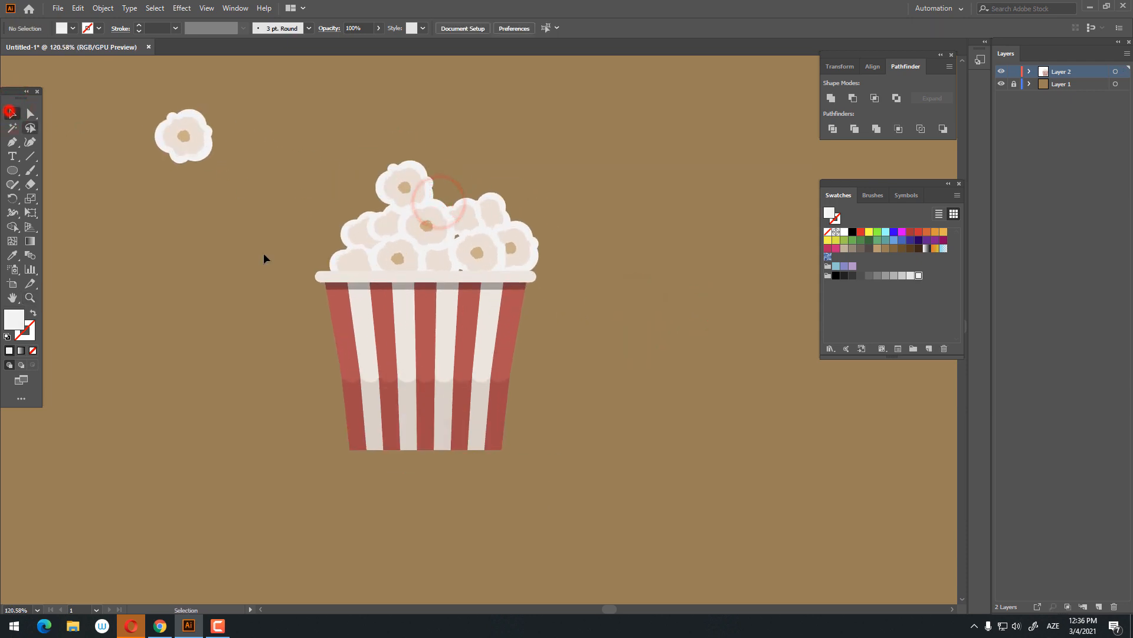
drag(348, 262, 431, 148)
click(467, 141)
click(501, 154)
key(z)
drag(547, 179, 430, 233)
drag(446, 220, 552, 277)
Move the spare round popcorn beside the bucket's lower right and place a three-lobed copy partly behind its lower left corner
click(18, 119)
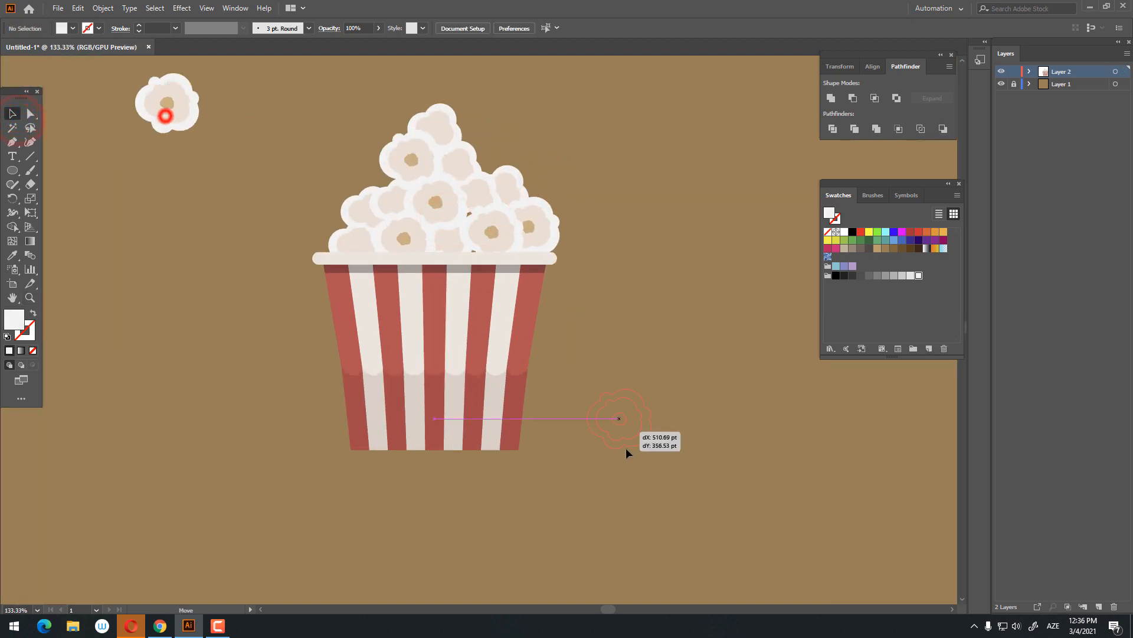
drag(564, 434, 565, 434)
click(728, 517)
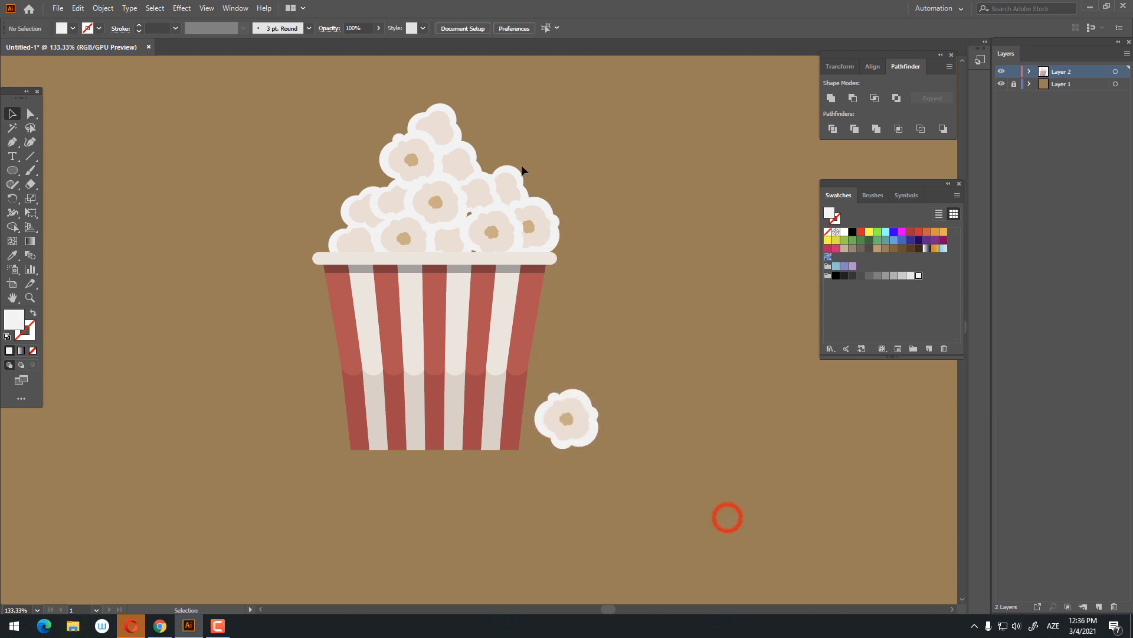
mouse_move(442, 144)
mouse_down()
mouse_move(336, 429)
mouse_move(345, 423)
mouse_move(249, 428)
mouse_move(271, 415)
mouse_move(288, 443)
mouse_up()
click(435, 509)
Place a smaller three-lobed popcorn on the ground at the far left of the bucket and a copy at the far right
click(291, 456)
click(266, 441)
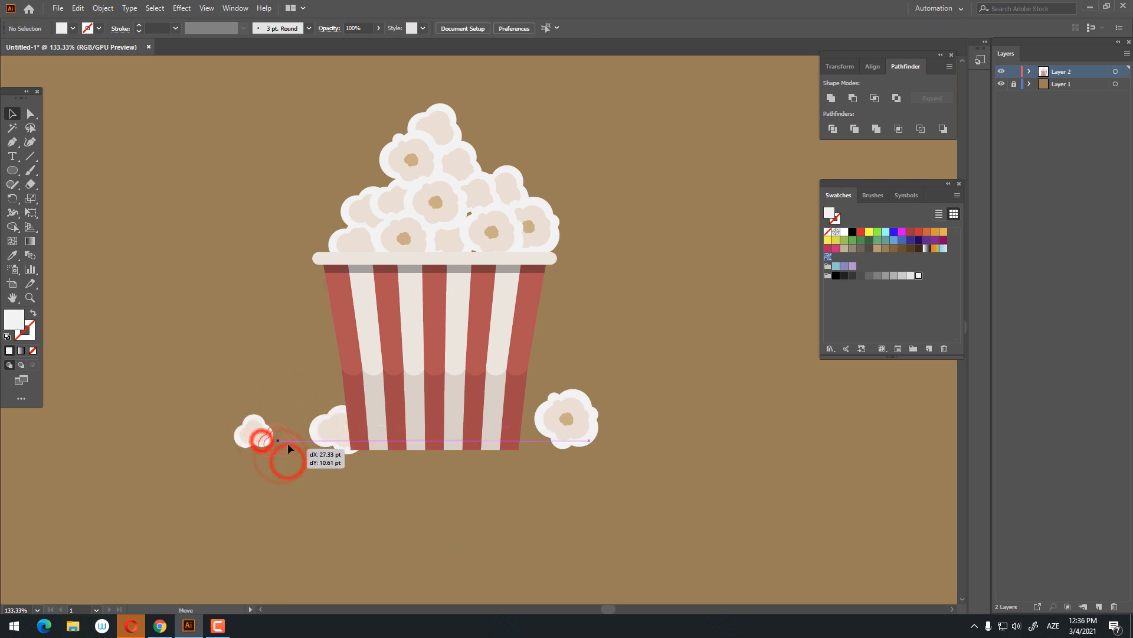
click(347, 518)
drag(514, 454, 629, 434)
click(699, 454)
Place two reduced copies of the round popcorn, one smaller than the other, in front of the bucket's base
drag(651, 453, 573, 448)
drag(574, 447, 448, 432)
drag(442, 368, 513, 393)
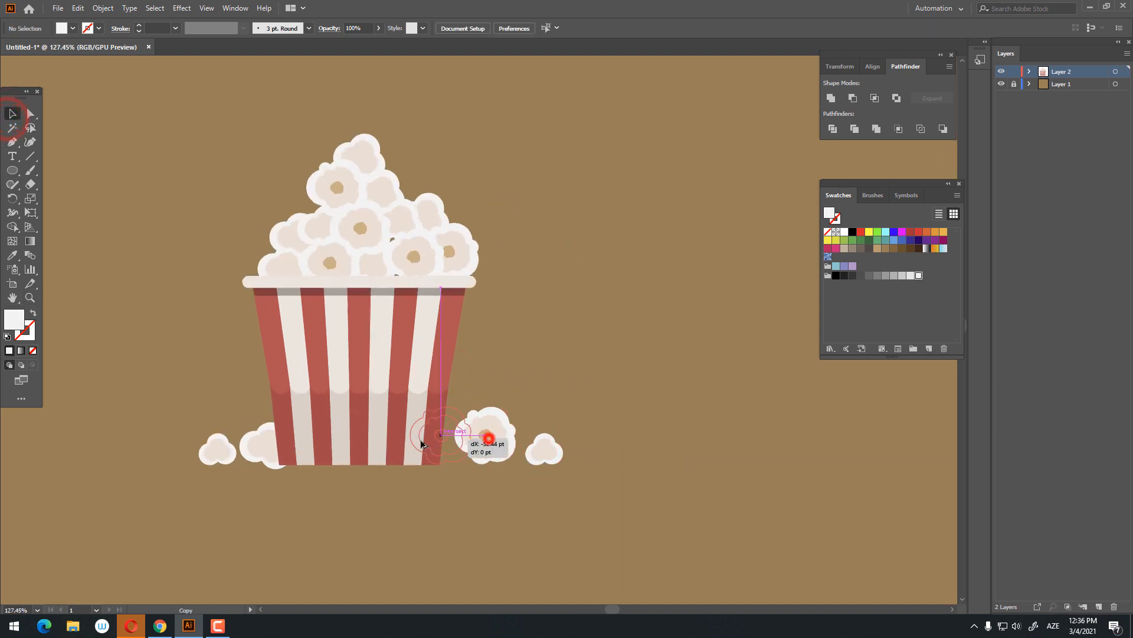
mouse_move(422, 444)
mouse_down()
mouse_move(382, 466)
mouse_move(407, 450)
mouse_move(354, 456)
mouse_move(424, 462)
mouse_up()
click(448, 493)
click(464, 526)
click(444, 524)
key(z)
mouse_move(506, 468)
mouse_down()
mouse_move(339, 466)
mouse_move(522, 481)
mouse_up()
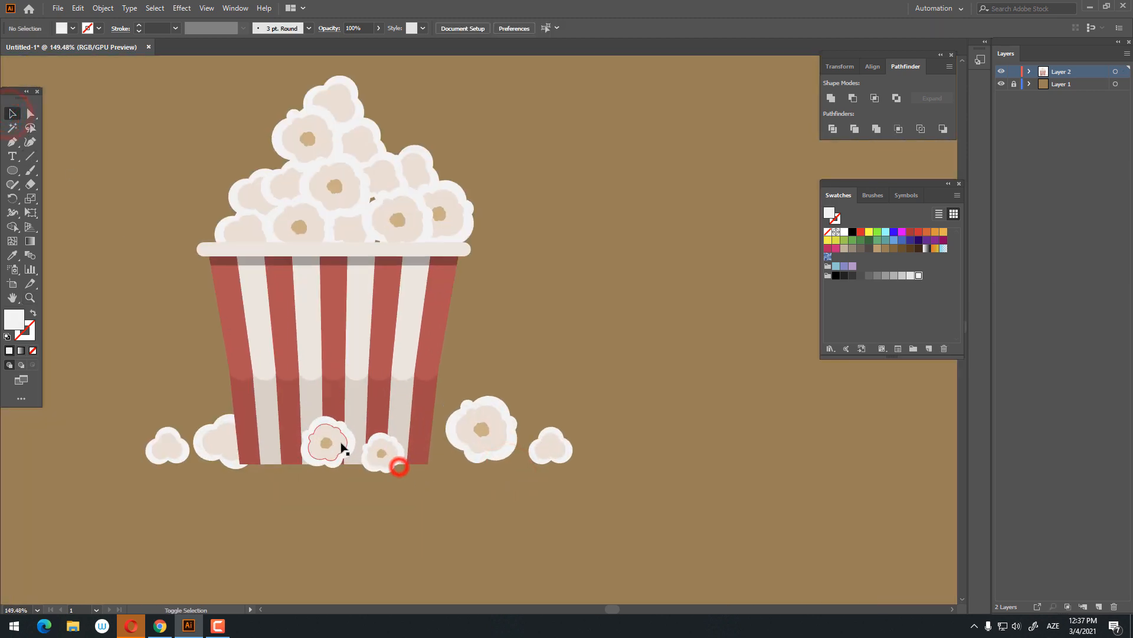
Shift both small round popcorn pieces in front of the bucket together towards its lower left corner
shift+click(343, 445)
shift+click(383, 458)
drag(387, 456, 330, 464)
click(352, 508)
Nudge the two three-lobed popcorn pieces on the left of the bucket's base slightly upwards
key(z)
drag(357, 518, 253, 474)
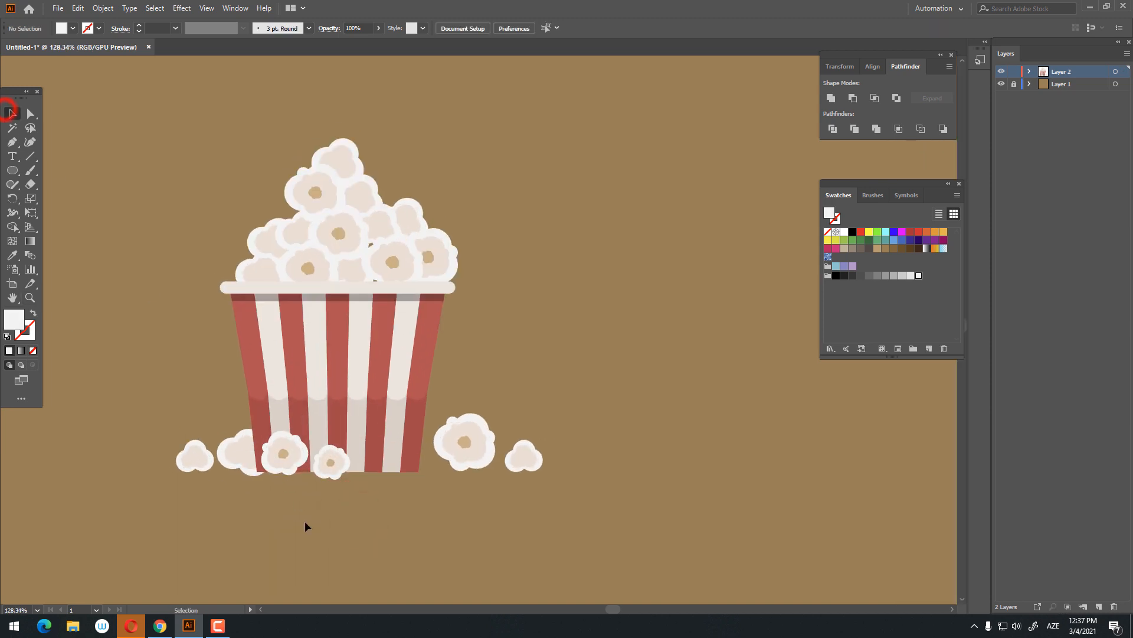
click(233, 449)
shift+click(194, 456)
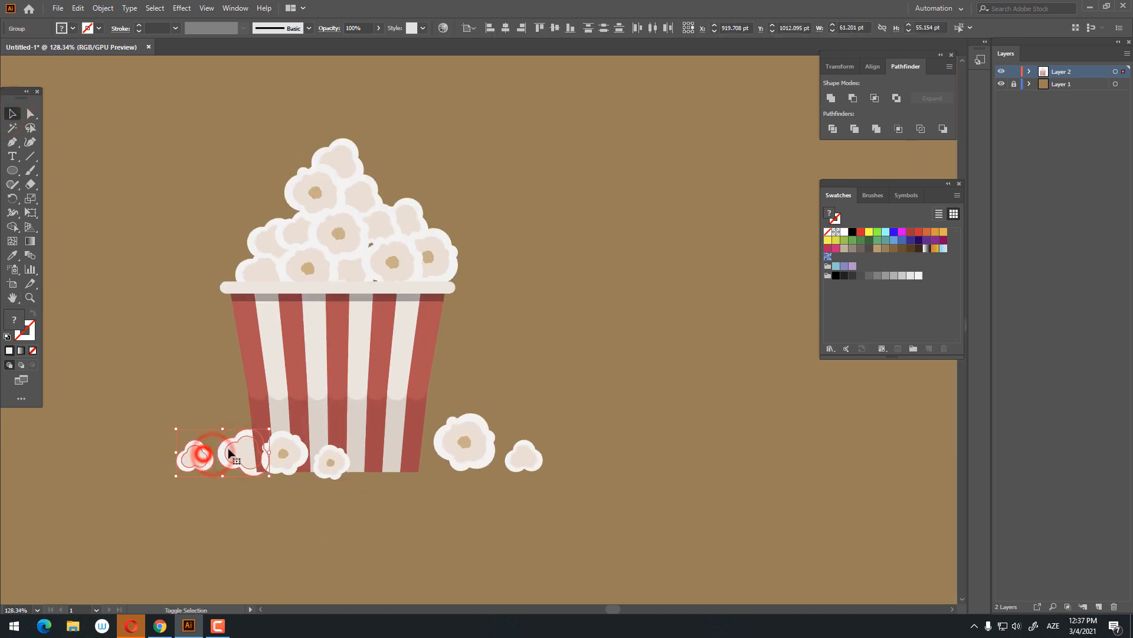
drag(230, 451, 231, 445)
click(356, 577)
Turn the topmost three-lobed popcorn into one flat shape filled with the tan of the popcorn centres using the Eyedropper
key(z)
drag(378, 519, 339, 497)
drag(389, 387, 427, 387)
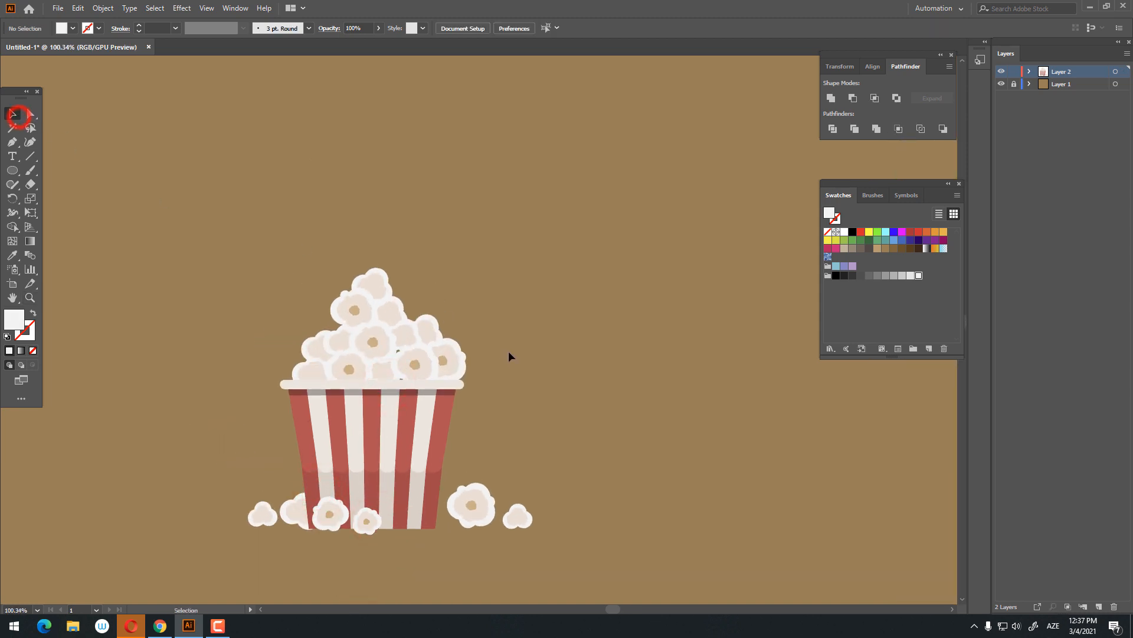
drag(494, 362, 494, 360)
click(510, 367)
click(363, 289)
click(448, 272)
click(376, 276)
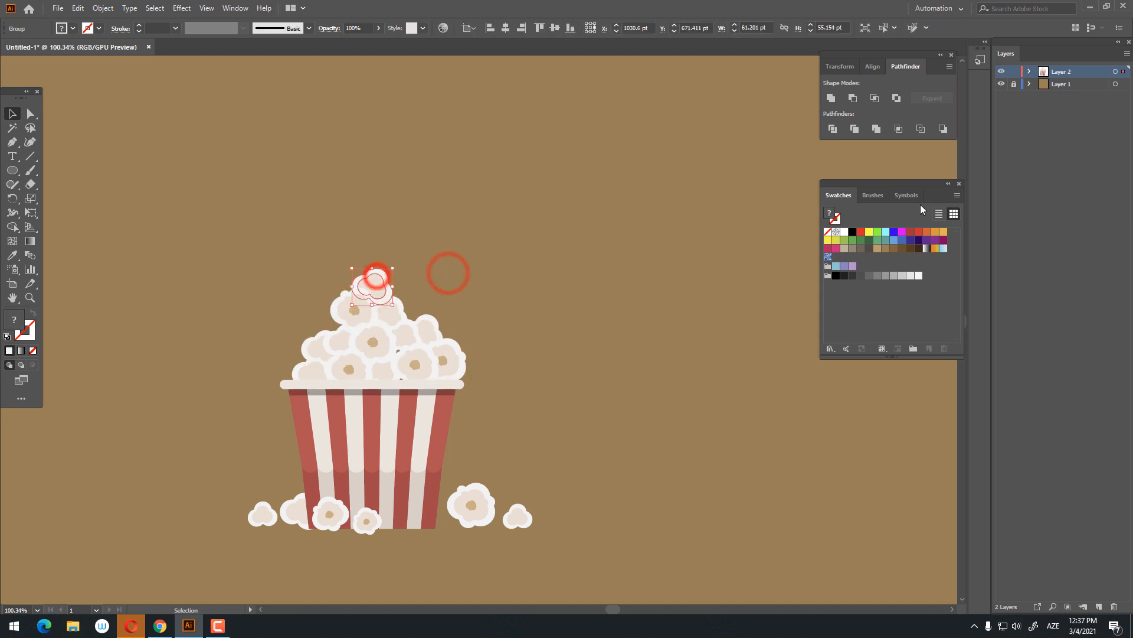
key(z)
click(429, 229)
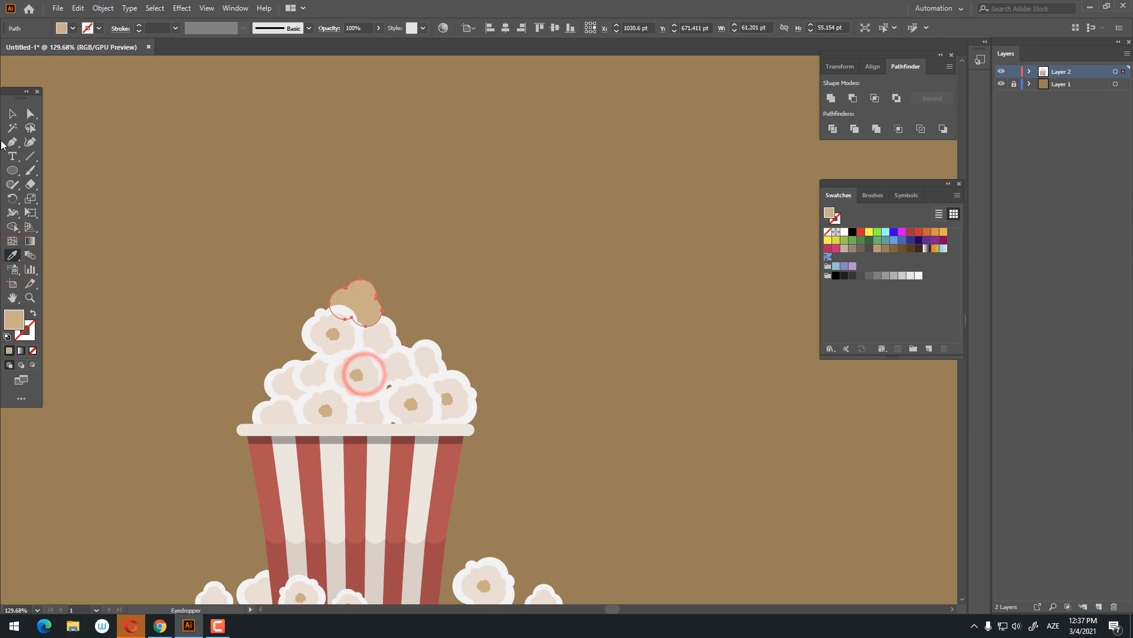
click(416, 184)
Move the tan three-lobed shape to the left edge of the popcorn pile and send it to the back
drag(363, 300, 273, 393)
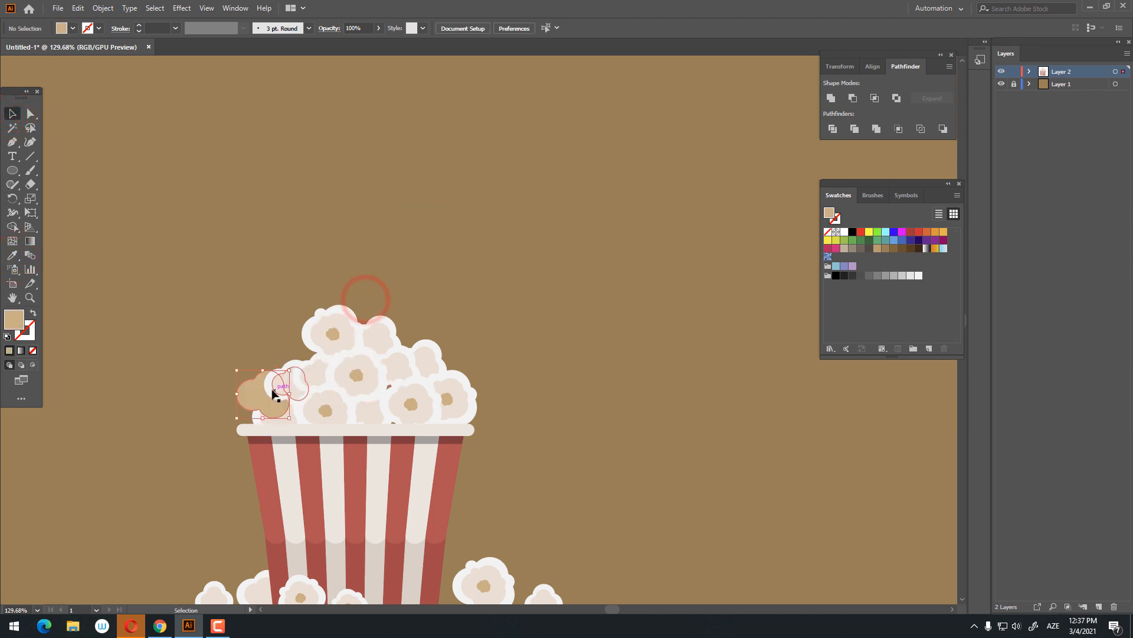
right_click(272, 389)
click(462, 370)
click(648, 374)
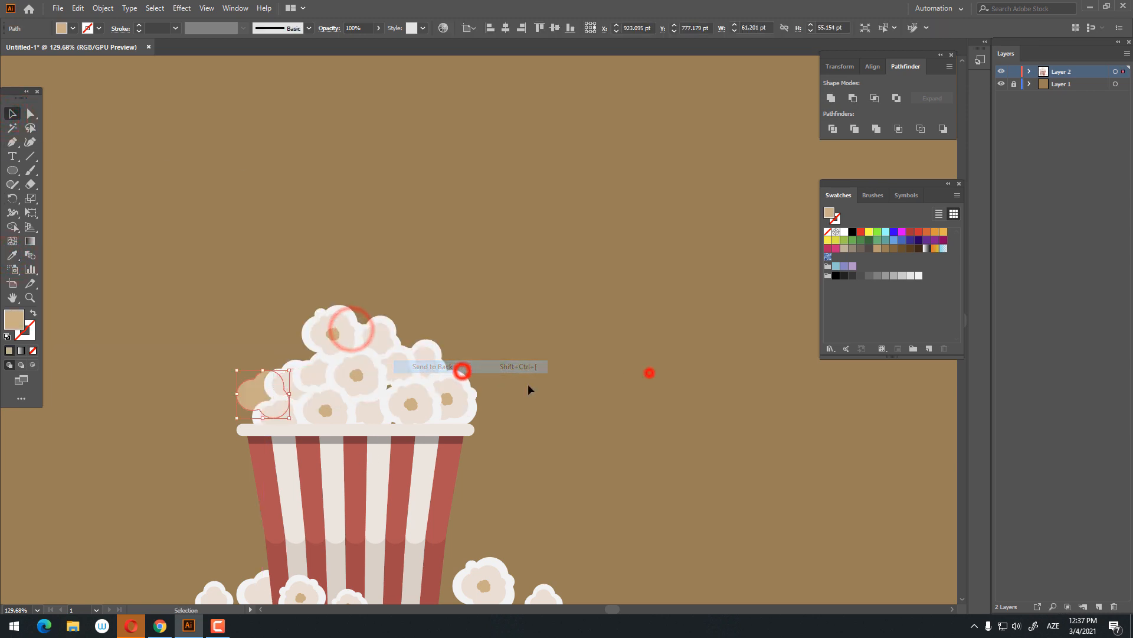
Place rotated copies of the tan shape behind the pile, up its left side and at the peak
drag(252, 393, 264, 370)
drag(323, 392, 357, 349)
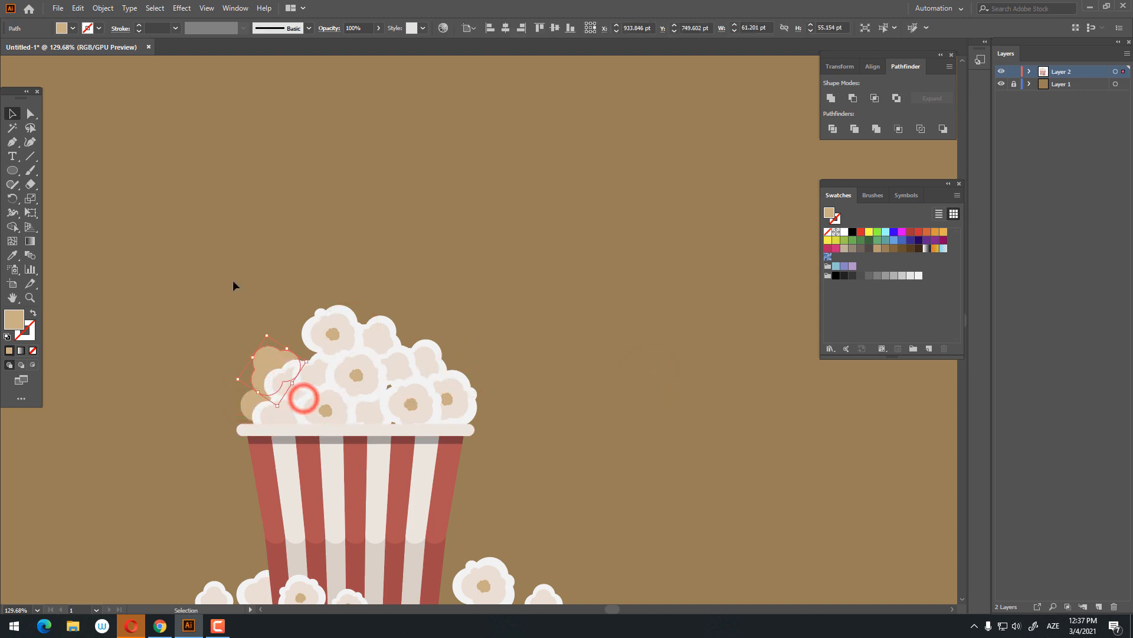
click(233, 281)
mouse_move(283, 356)
mouse_down()
mouse_move(317, 348)
mouse_move(353, 317)
mouse_up()
click(525, 348)
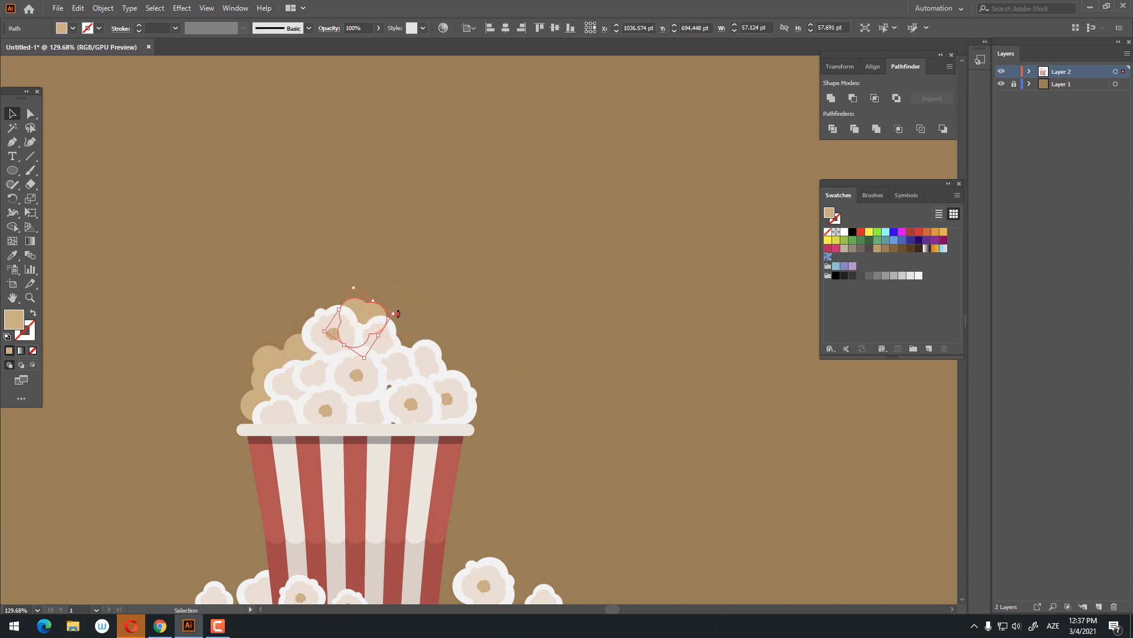
Place further copies of the tan shape behind the popcorn down the right side of the peak
click(405, 246)
drag(390, 291, 409, 340)
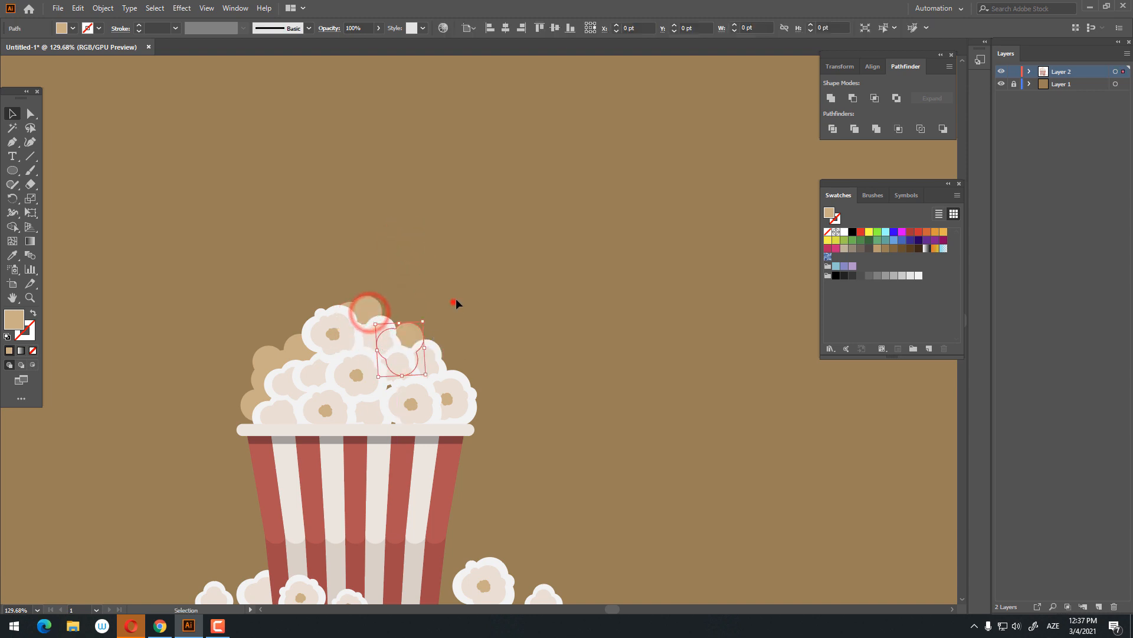
click(453, 302)
key(z)
drag(448, 275, 473, 400)
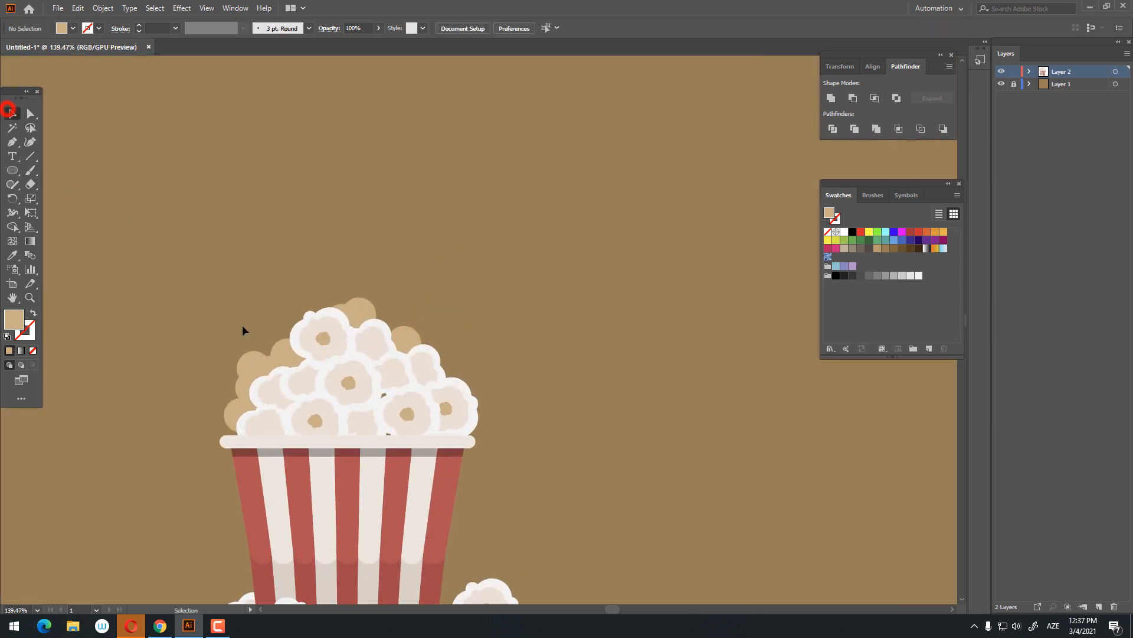
drag(251, 371, 404, 346)
click(466, 317)
key(z)
drag(491, 286, 340, 351)
drag(362, 347, 479, 401)
drag(537, 229, 665, 364)
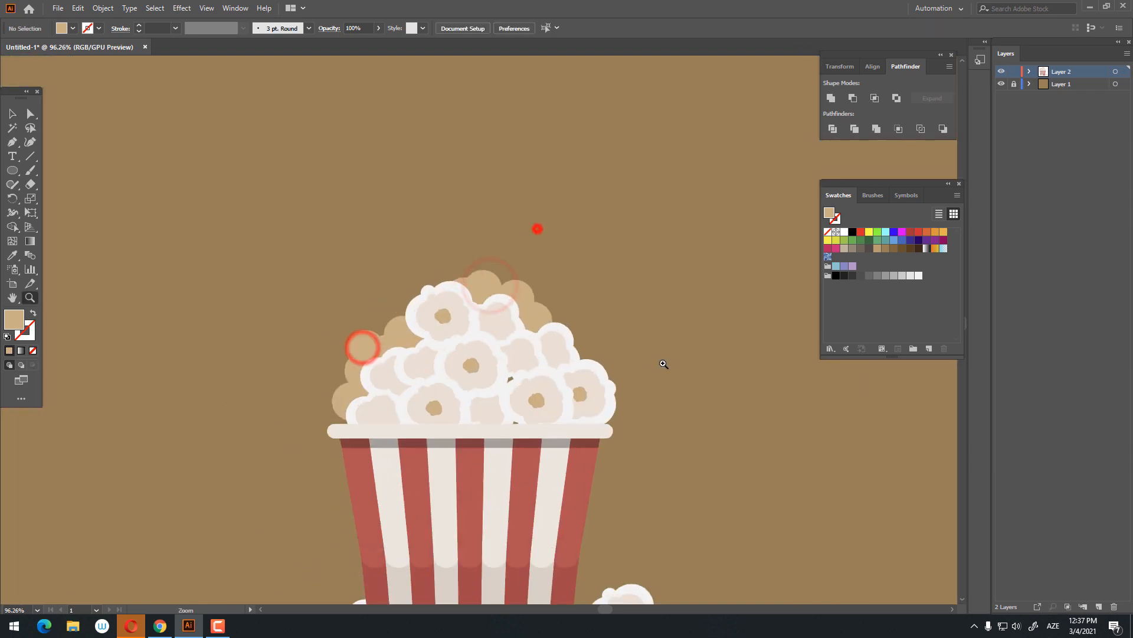
Fill the remaining gaps in the tan backdrop with copies left of the peak and lower on the pile's right side
drag(511, 309, 375, 311)
click(536, 293)
drag(576, 306, 491, 270)
drag(314, 260, 348, 233)
click(471, 225)
drag(497, 256, 460, 219)
drag(303, 220, 466, 327)
click(566, 313)
key(z)
drag(567, 293, 351, 315)
drag(403, 322, 417, 323)
drag(399, 330, 372, 402)
click(8, 119)
right_click(490, 423)
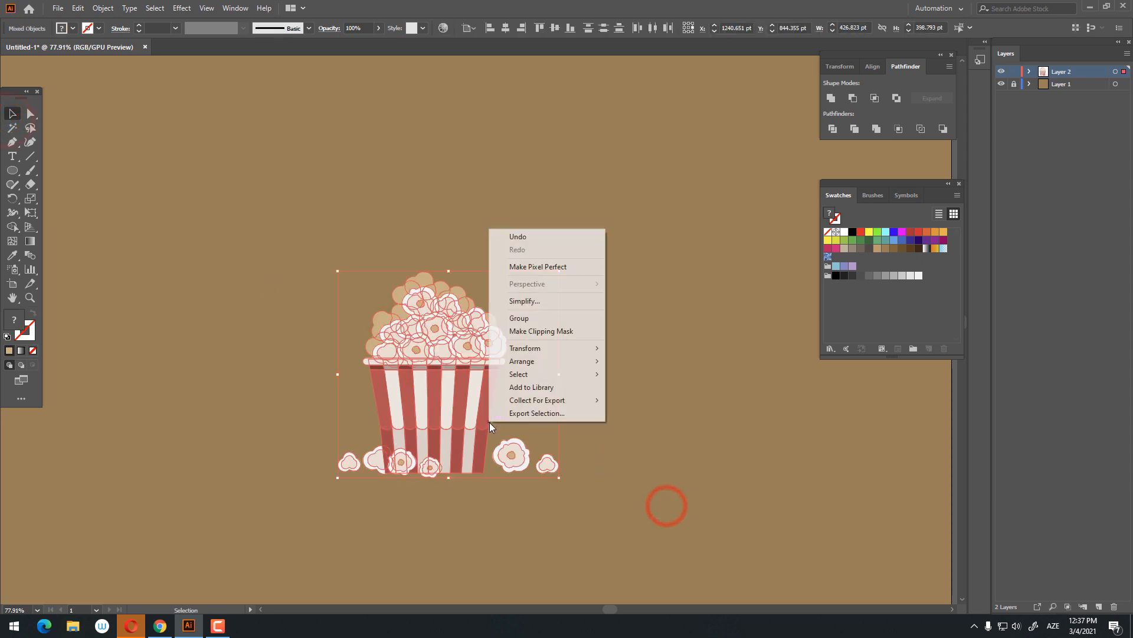
click(739, 464)
key(z)
drag(580, 488, 591, 488)
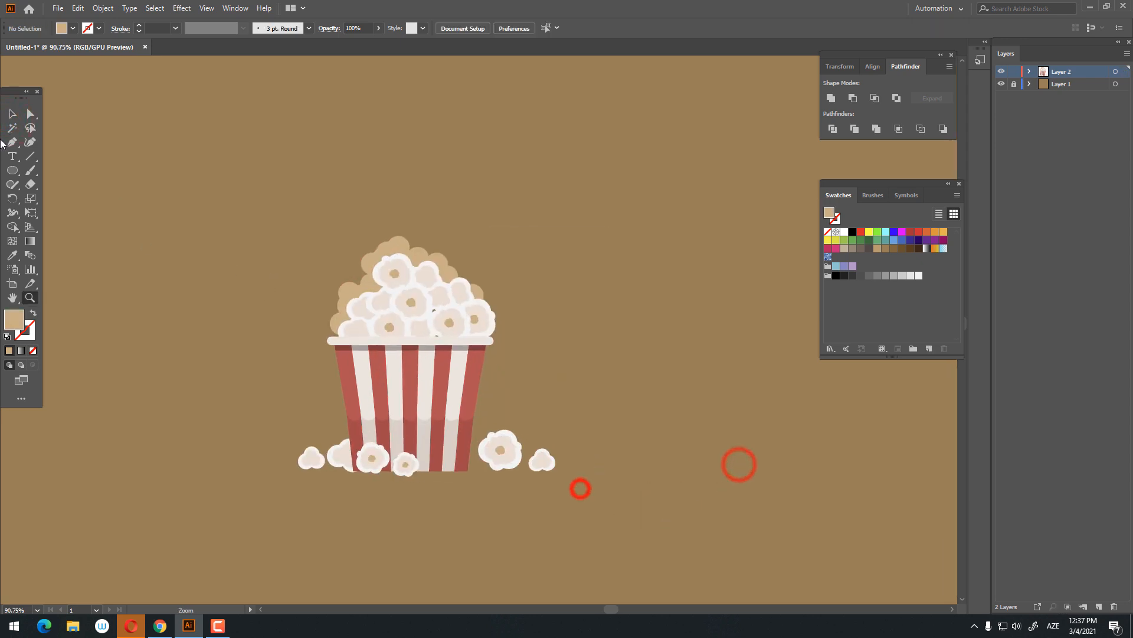
Group the bucket with its popcorn pile and tan backdrop, leaving out the loose popcorn on the ground
key(ctrl+a)
right_click(526, 382)
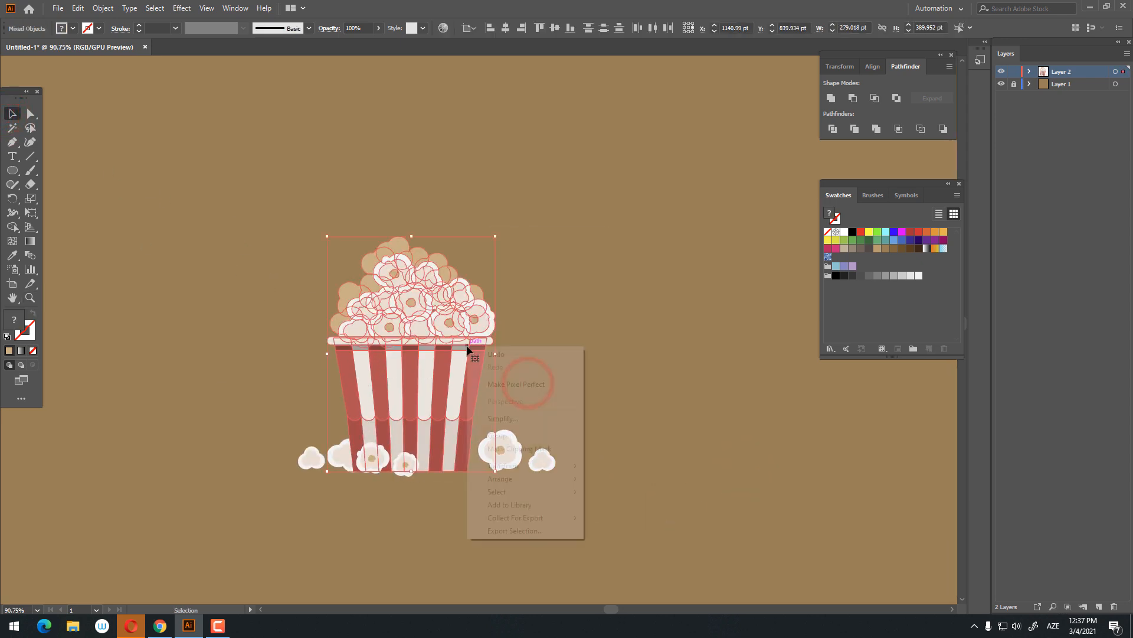
click(509, 436)
click(704, 505)
Align the bucket group and the loose popcorn pieces along their bottom edges, relative to the selection
drag(687, 505, 120, 78)
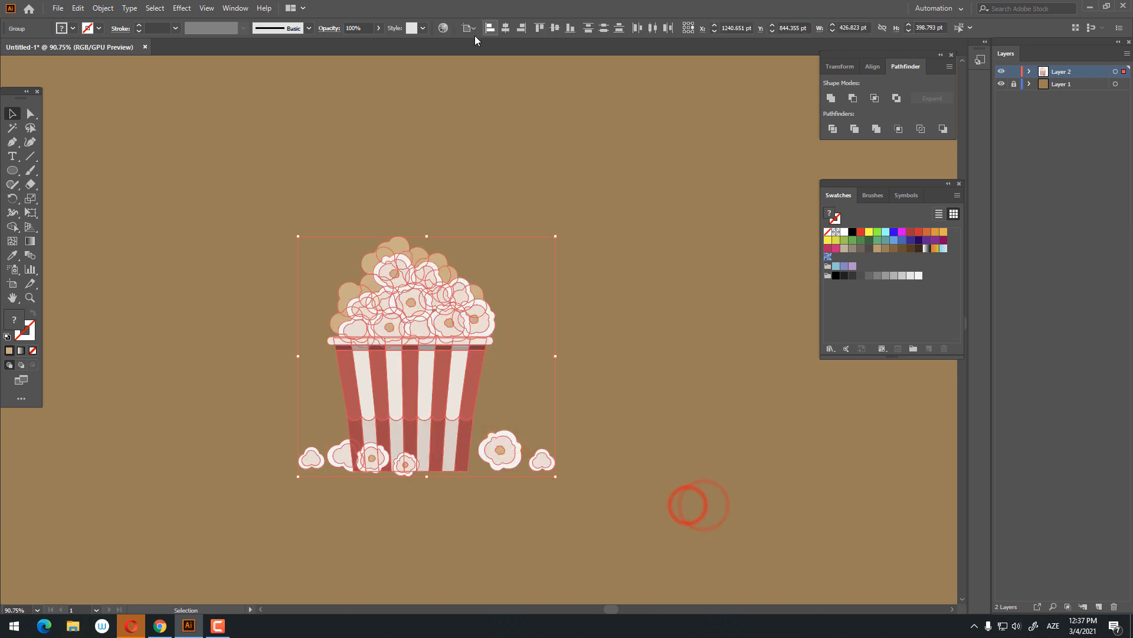
click(472, 29)
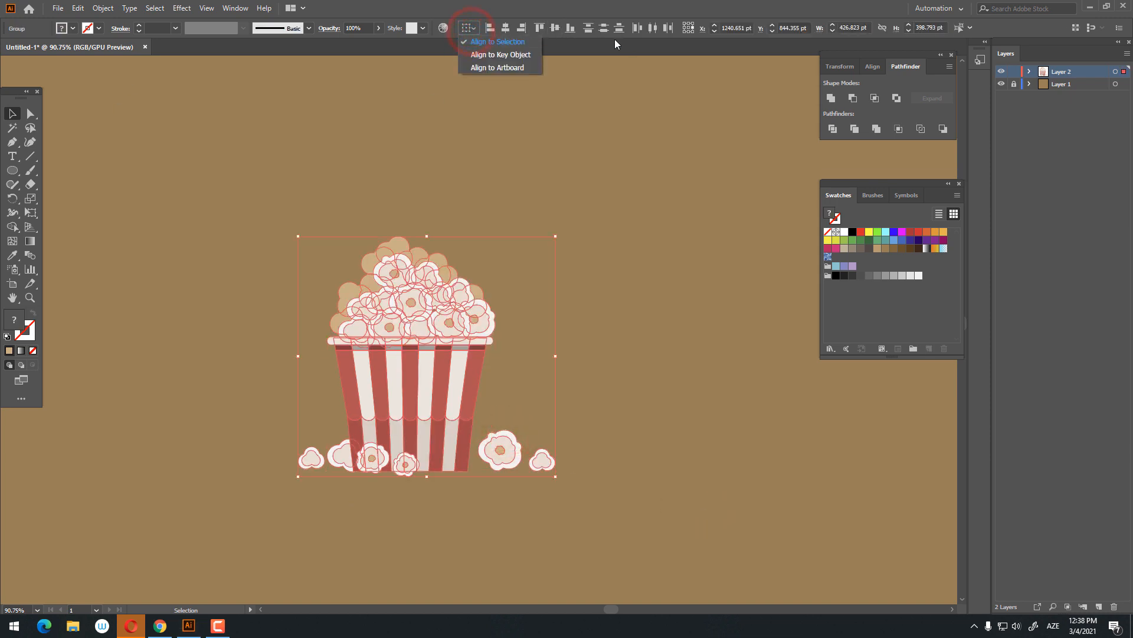
click(571, 29)
click(627, 284)
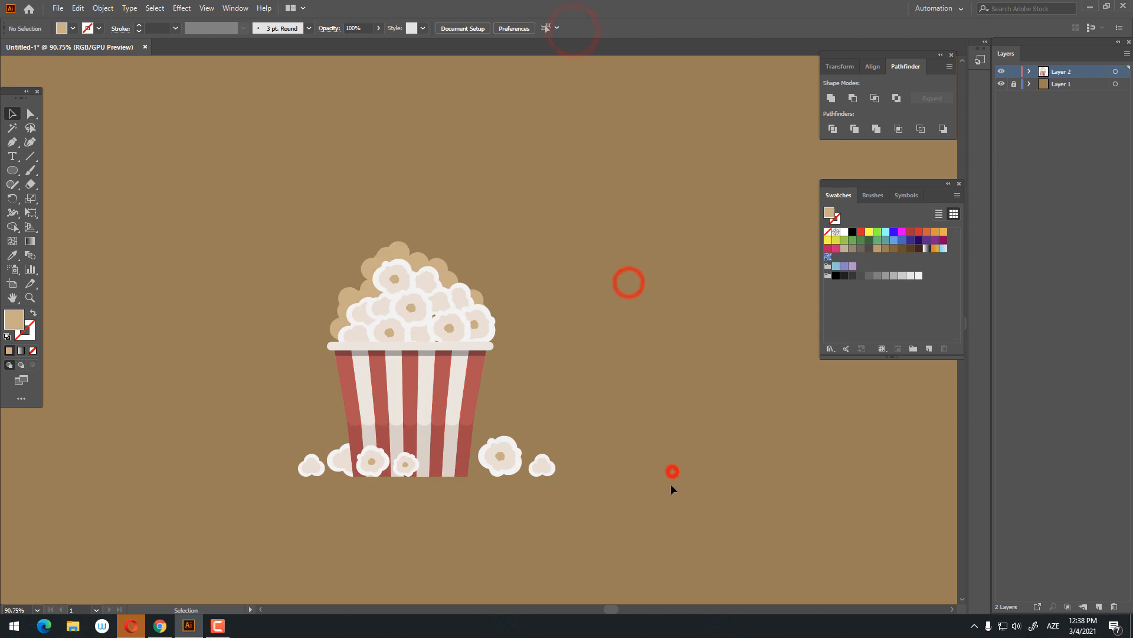
Group the bucket with the loose popcorn and centre the group horizontally and vertically on the artboard
drag(671, 472, 271, 236)
right_click(376, 297)
click(411, 385)
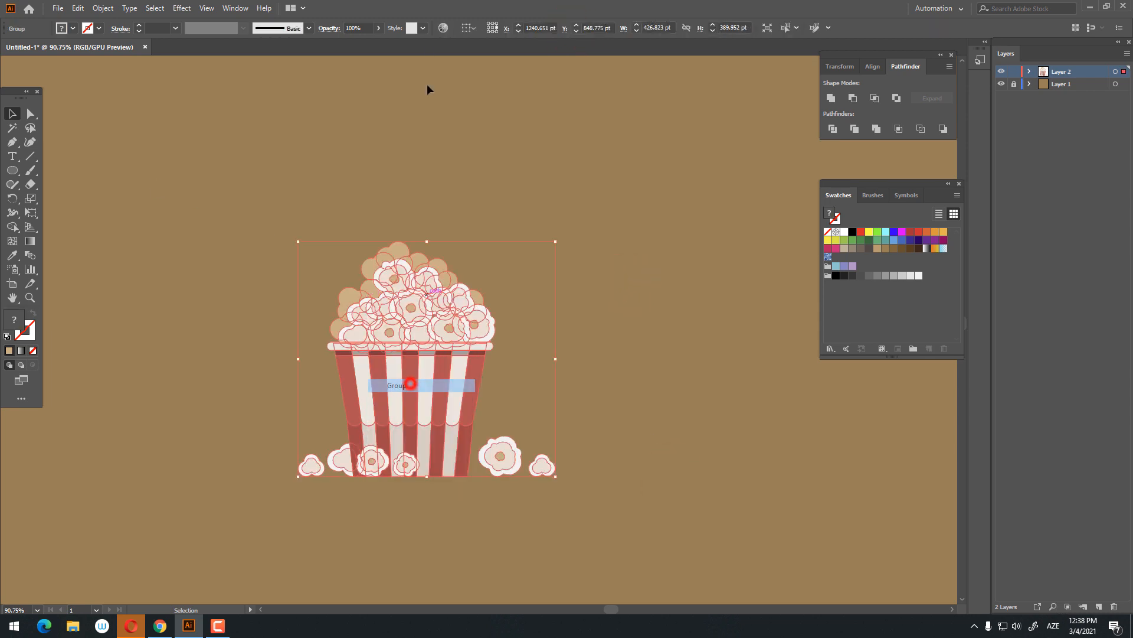
click(467, 27)
click(481, 72)
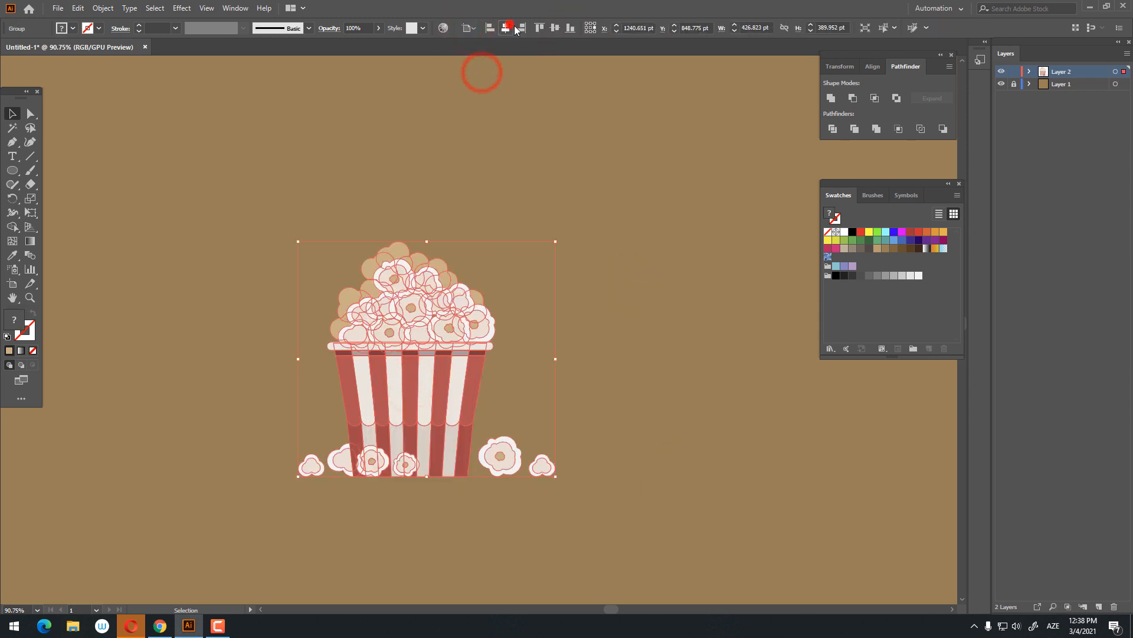
click(508, 27)
click(555, 28)
click(650, 303)
key(z)
drag(605, 307, 575, 205)
drag(519, 284, 566, 290)
drag(514, 305, 539, 319)
drag(527, 303, 533, 361)
drag(627, 338, 649, 353)
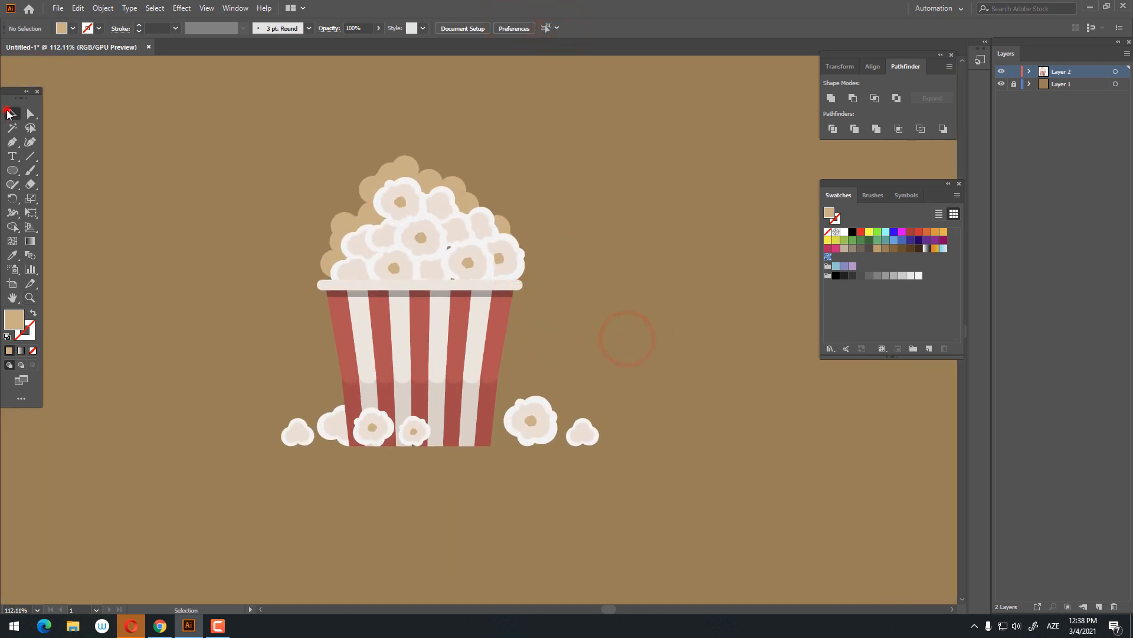